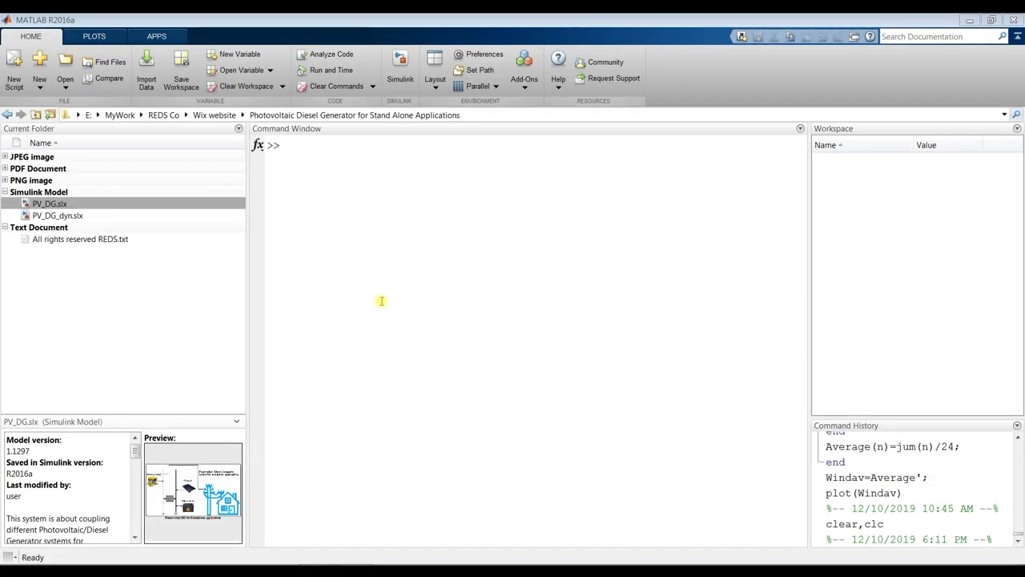
Step: Set the current folder to "Photovoltaic Diesel Generator for Stand Alone Applications" inside the Wix website folder
left_click(104, 206)
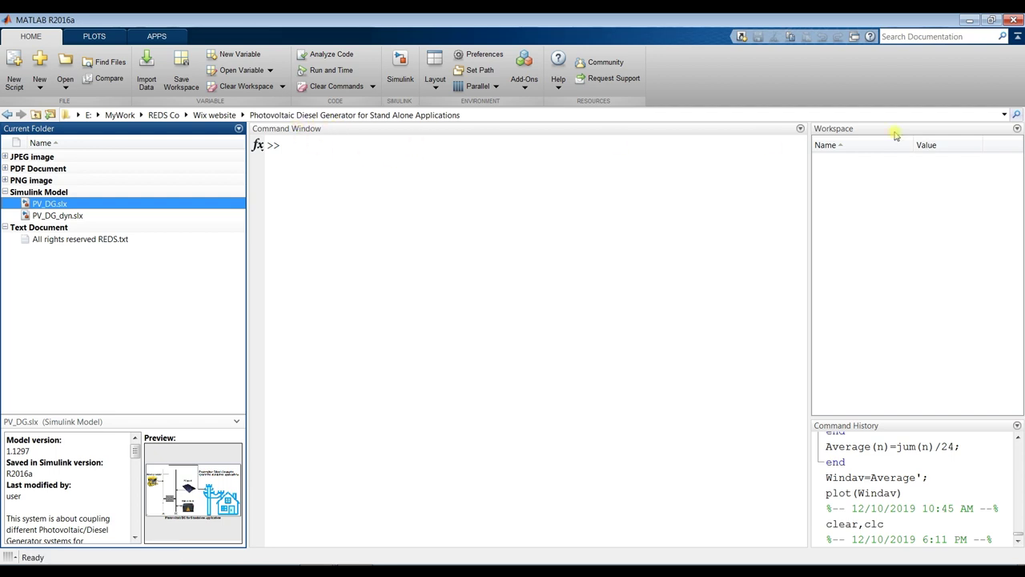
left_click(1004, 114)
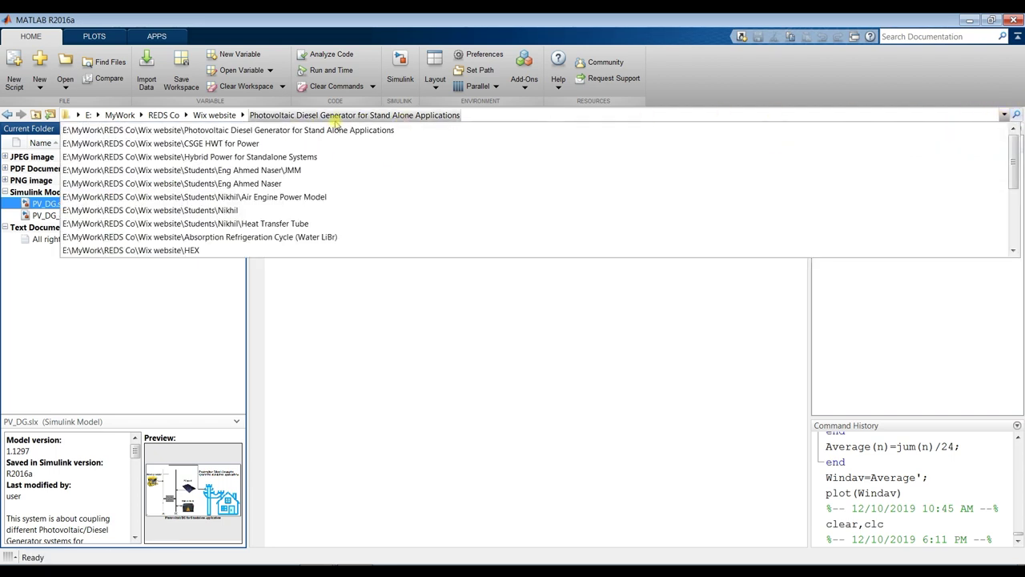
left_click(97, 115)
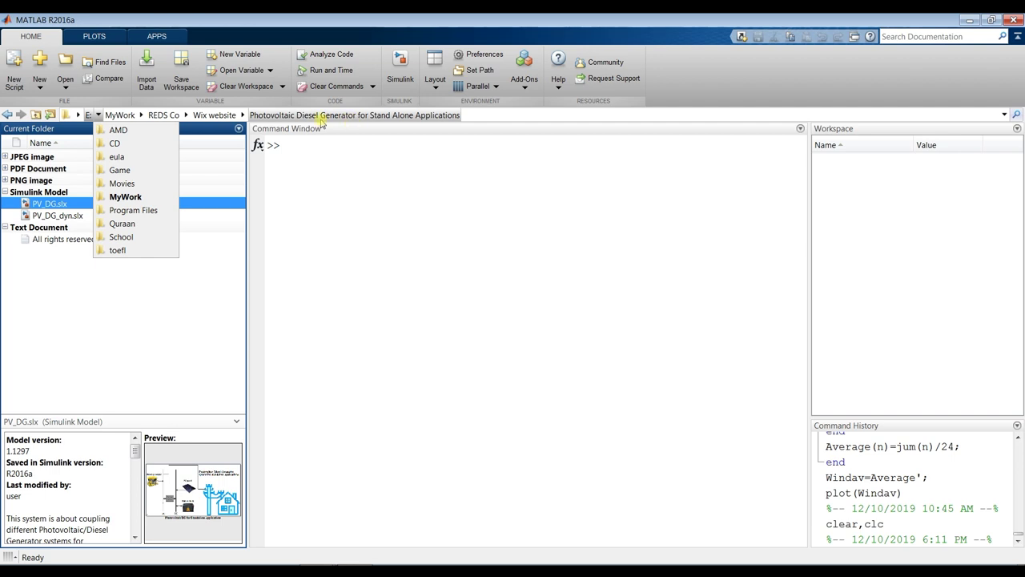
left_click(452, 198)
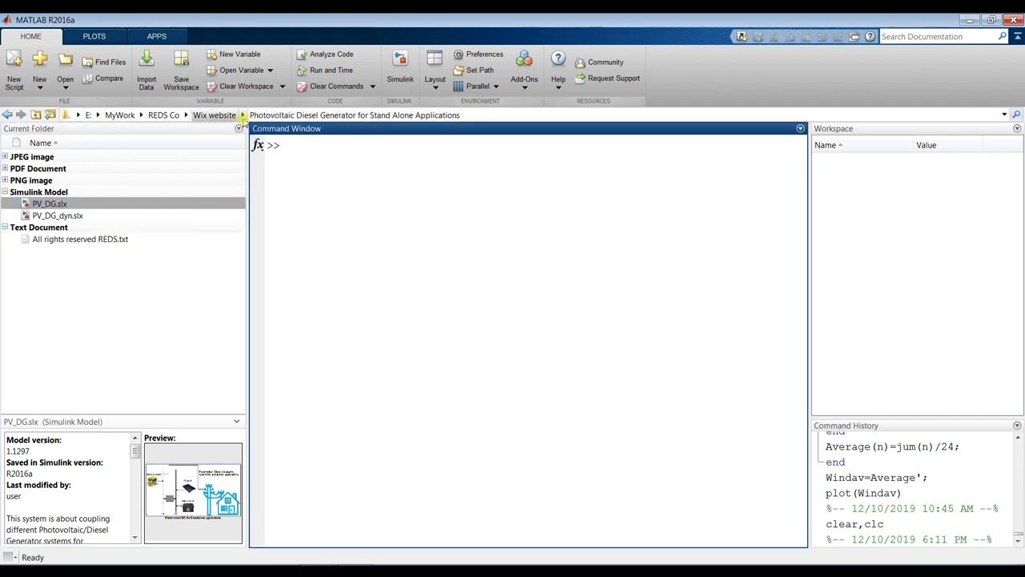
left_click(242, 115)
scroll(325, 184, "down", 10)
scroll(323, 183, "down", 3)
scroll(305, 172, "up", 1)
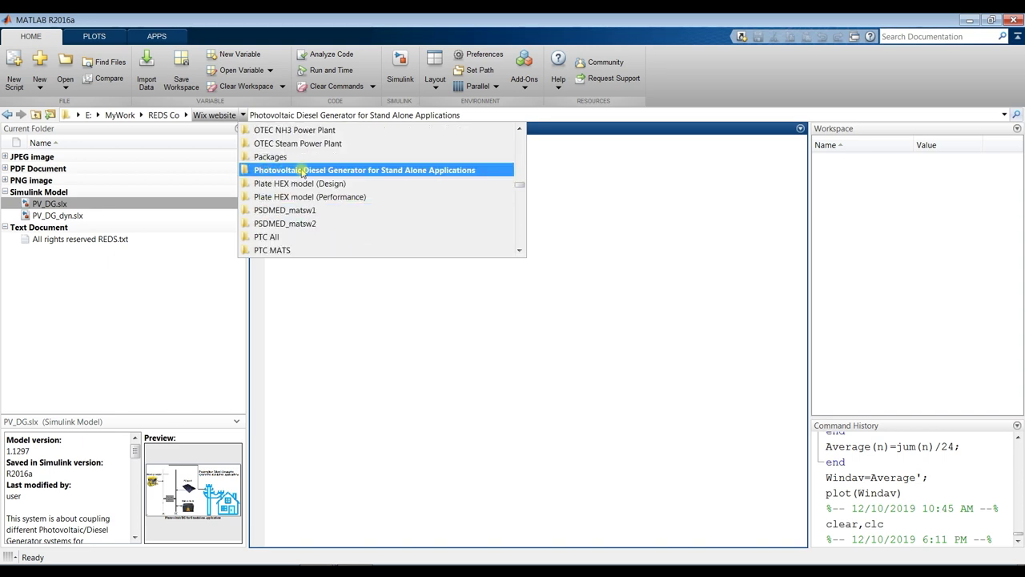
left_click(364, 170)
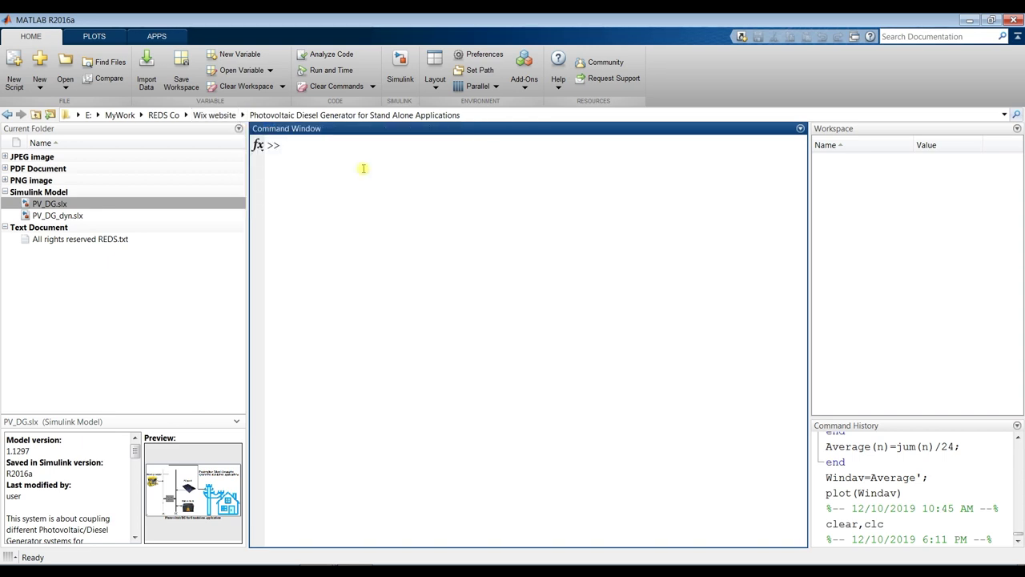
Step: Check the sorting and grouping options of the current folder's file list
left_click(238, 129)
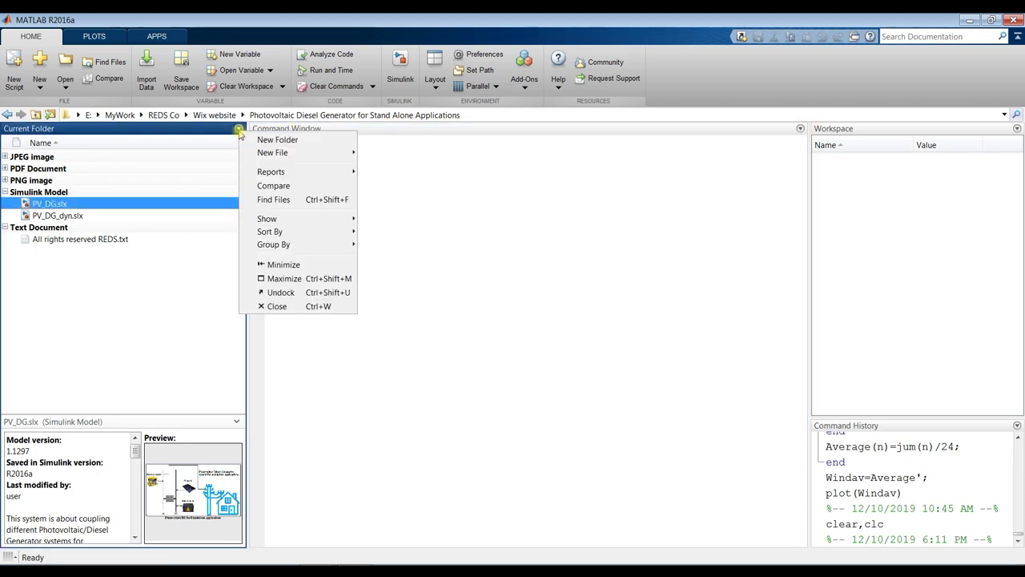
mouse_move(281, 234)
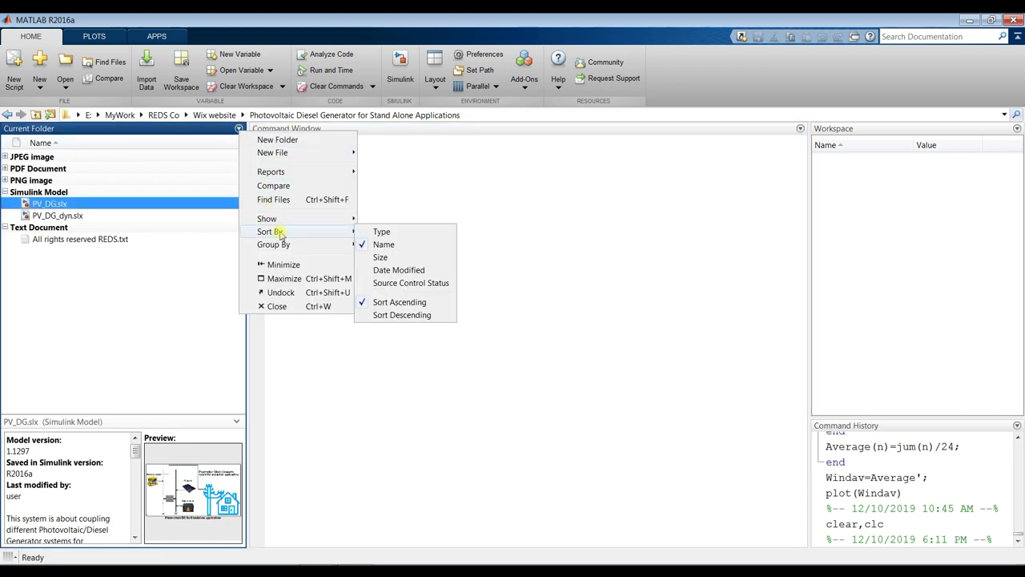
mouse_move(295, 250)
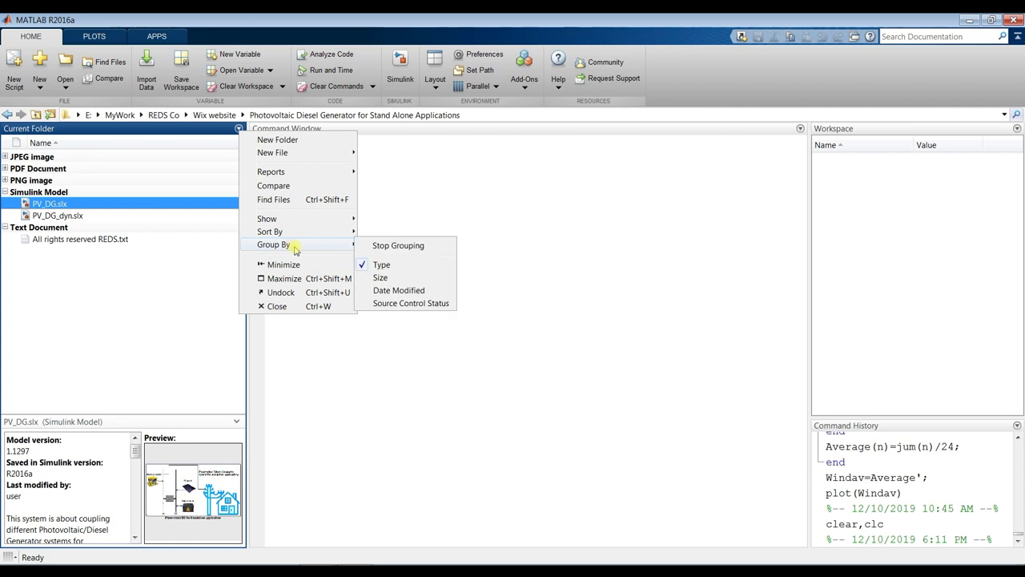
left_click(138, 291)
Step: Open the PV_DG.slx Simulink model from the current folder
left_click(43, 205)
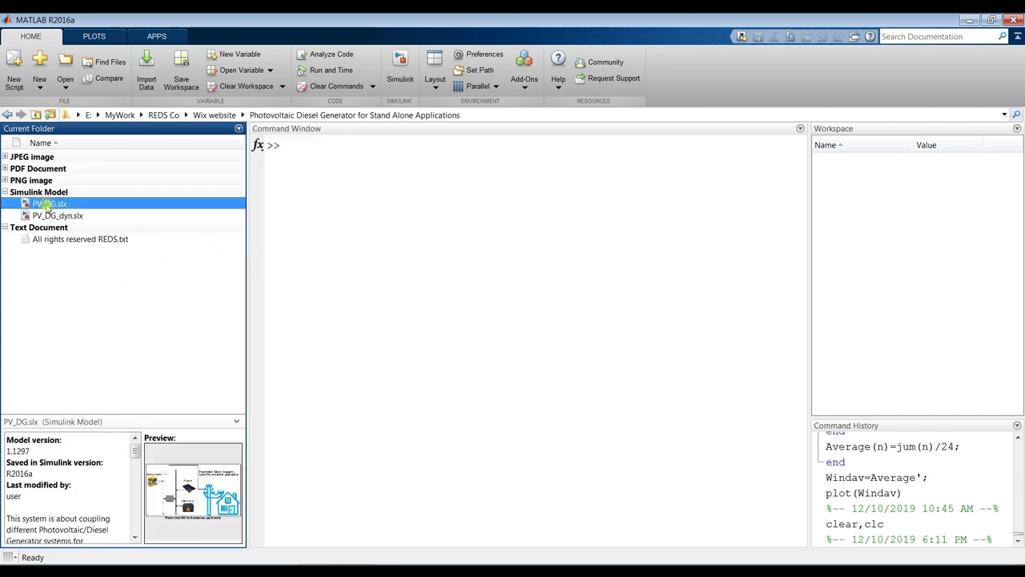
left_click(53, 217)
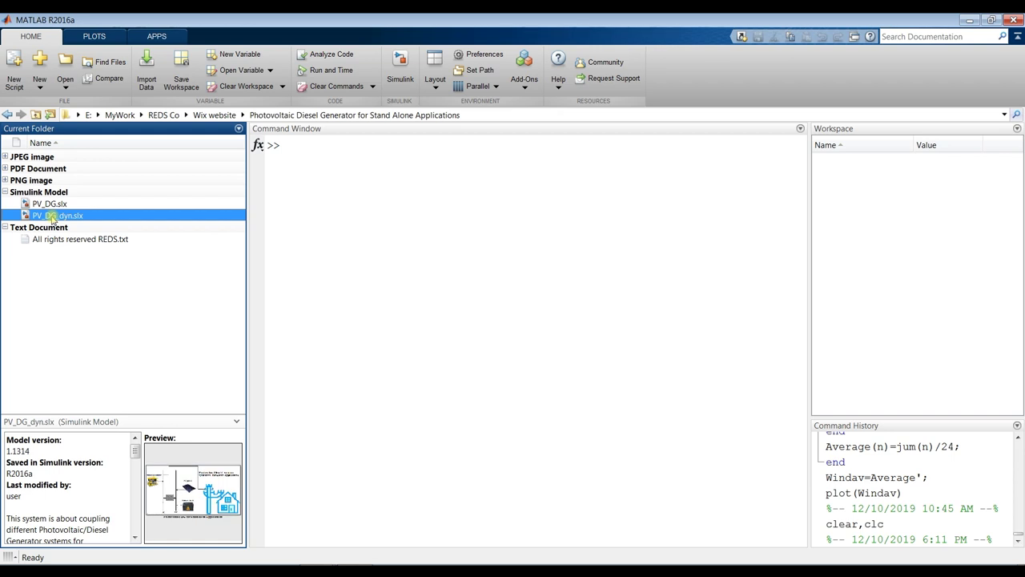
left_click(48, 204)
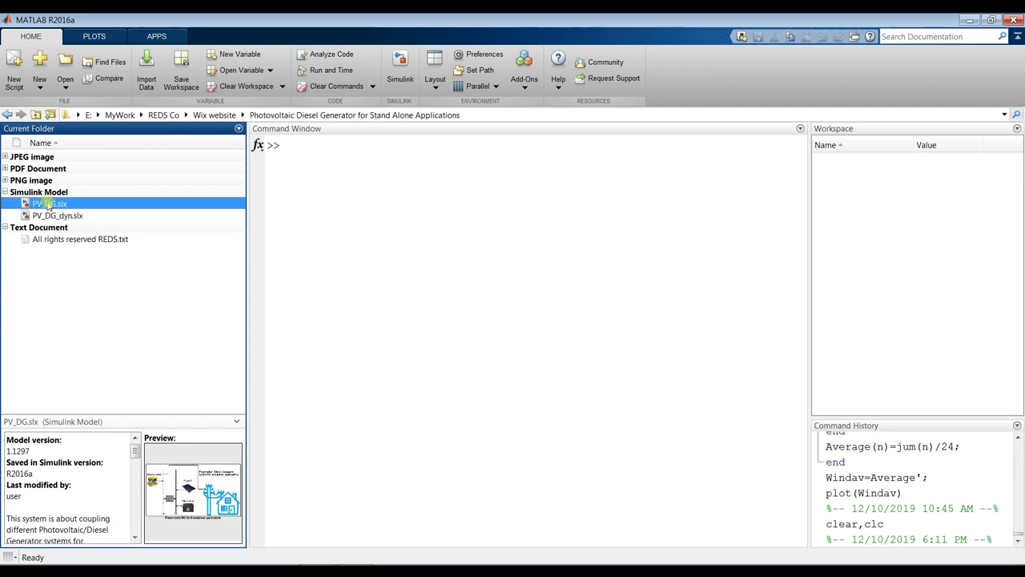
double_click(41, 206)
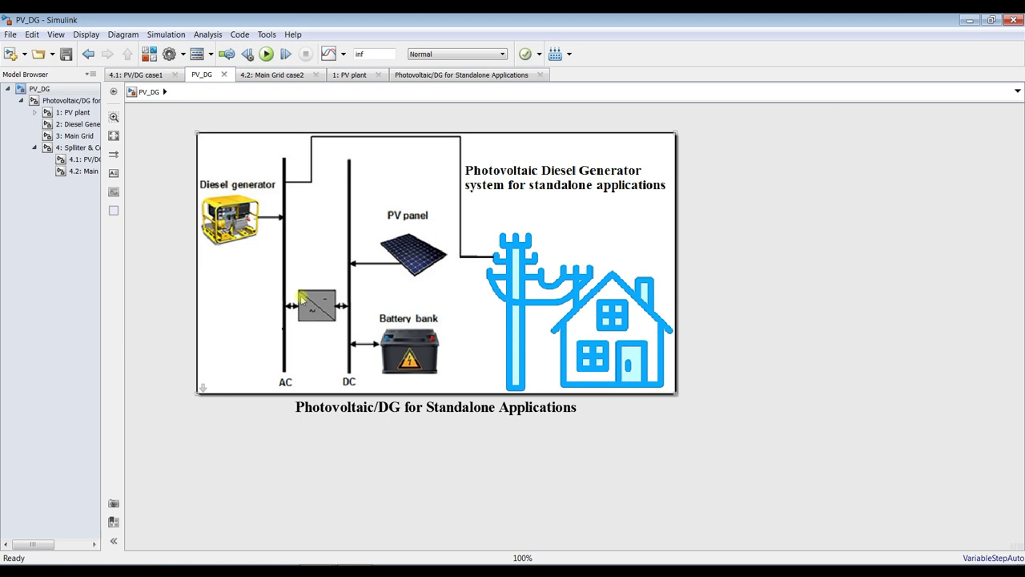
Step: Read the description and further information of the top-level Photovoltaic/DG for Standalone Applications block, and close its parameters
left_click(95, 77)
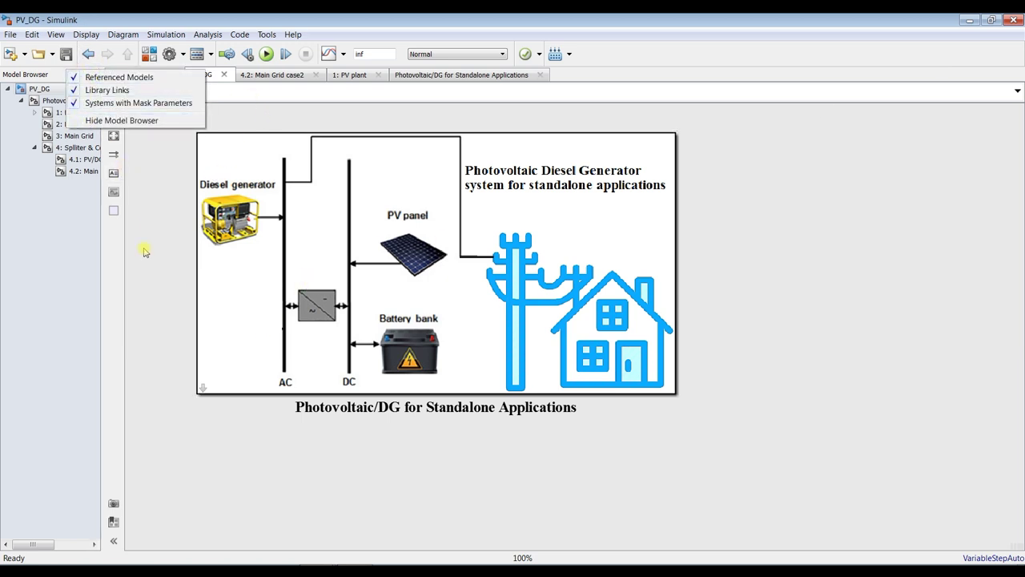
left_click(145, 232)
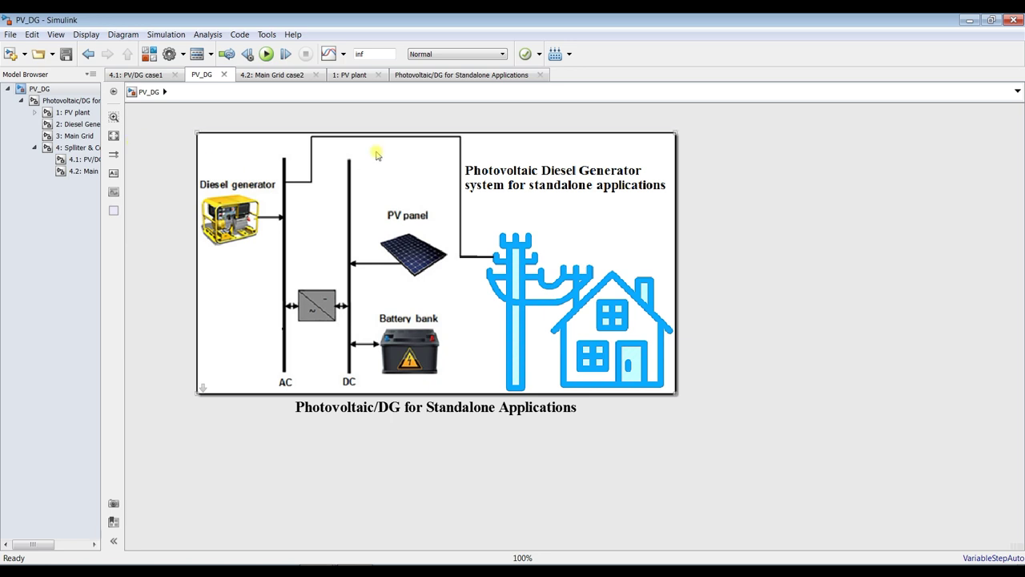
double_click(376, 154)
left_click_drag(196, 251, 311, 146)
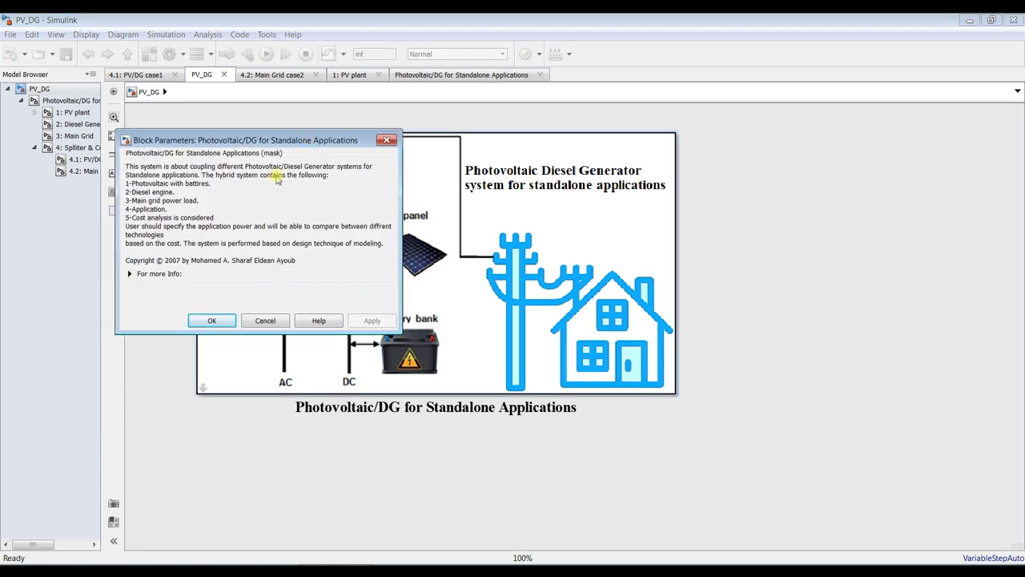
left_click(153, 275)
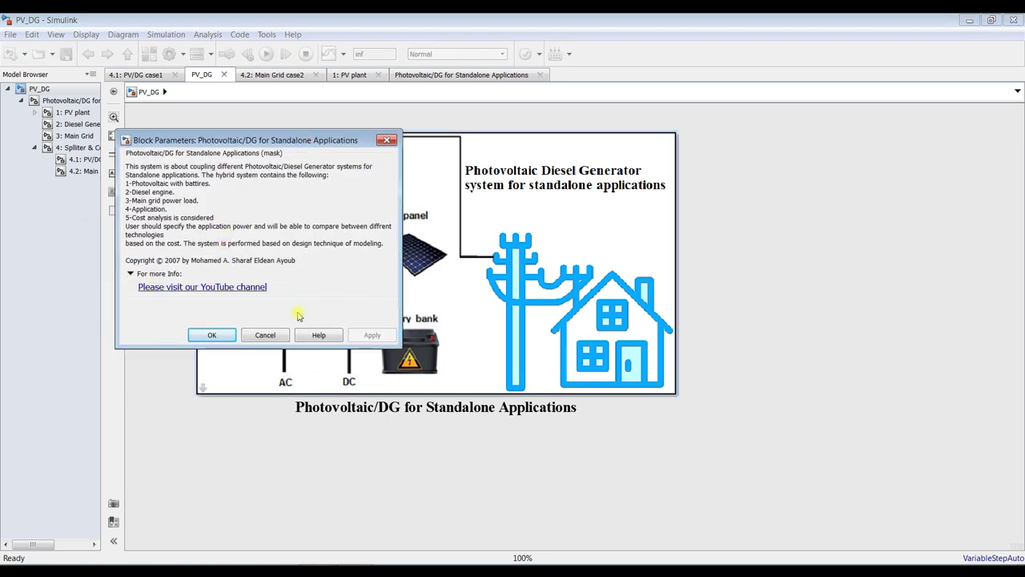
left_click(213, 334)
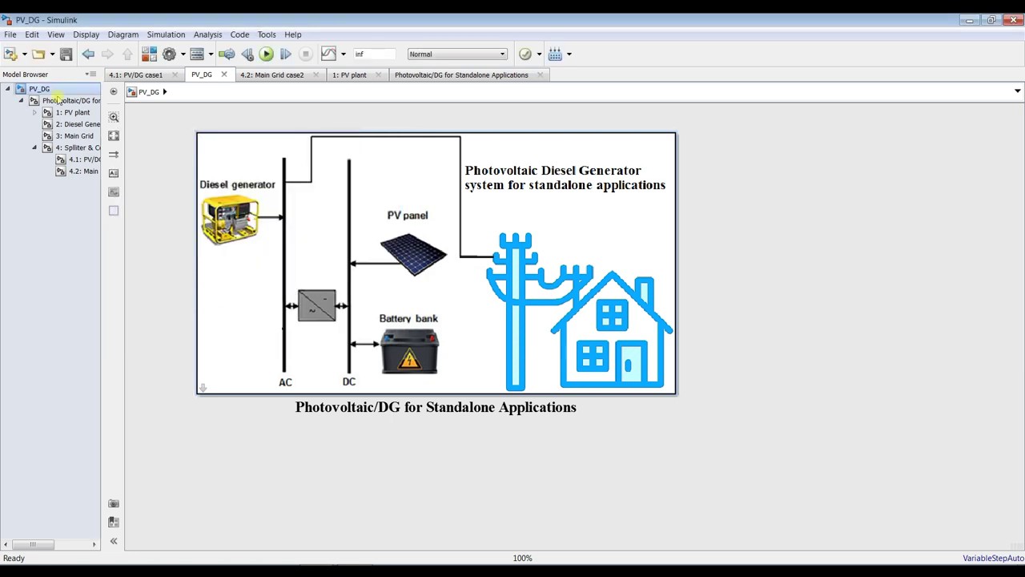
Step: Open the Photovoltaic/DG for Standalone Applications subsystem and examine its PV plant, diesel generator, main grid, control room and application load blocks
left_click(64, 100)
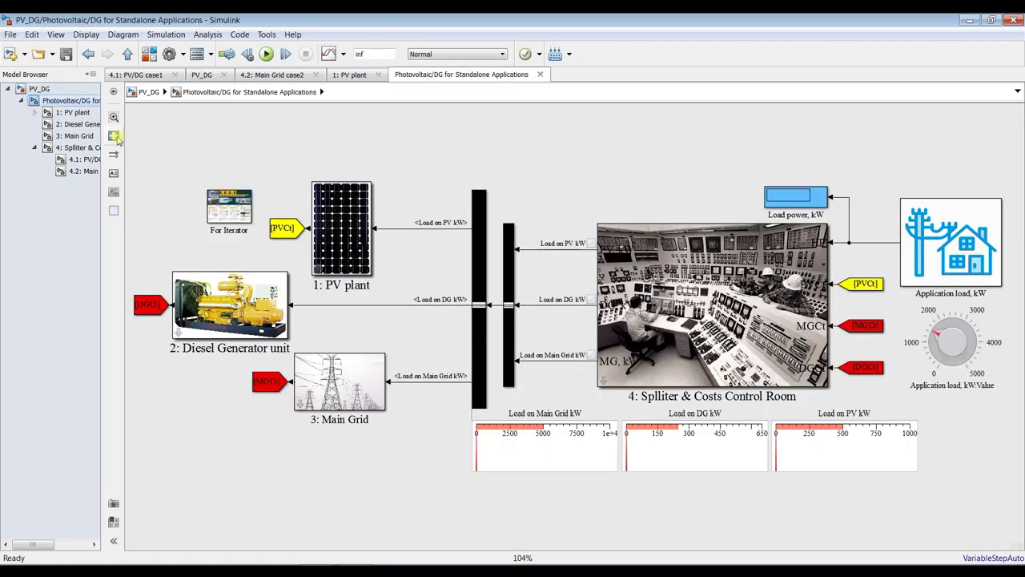
left_click(114, 136)
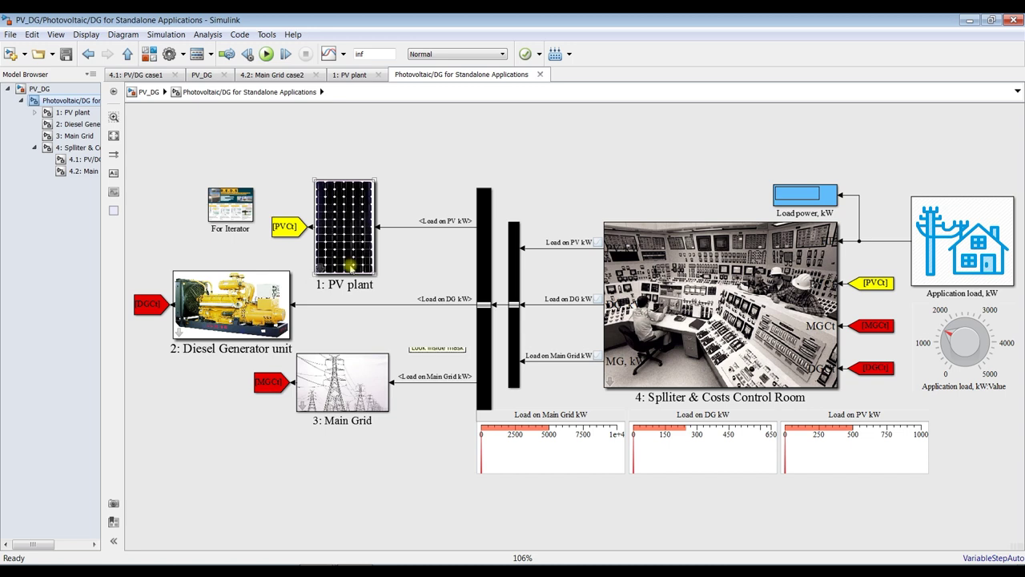
left_click(244, 306)
left_click(332, 375)
left_click(704, 346)
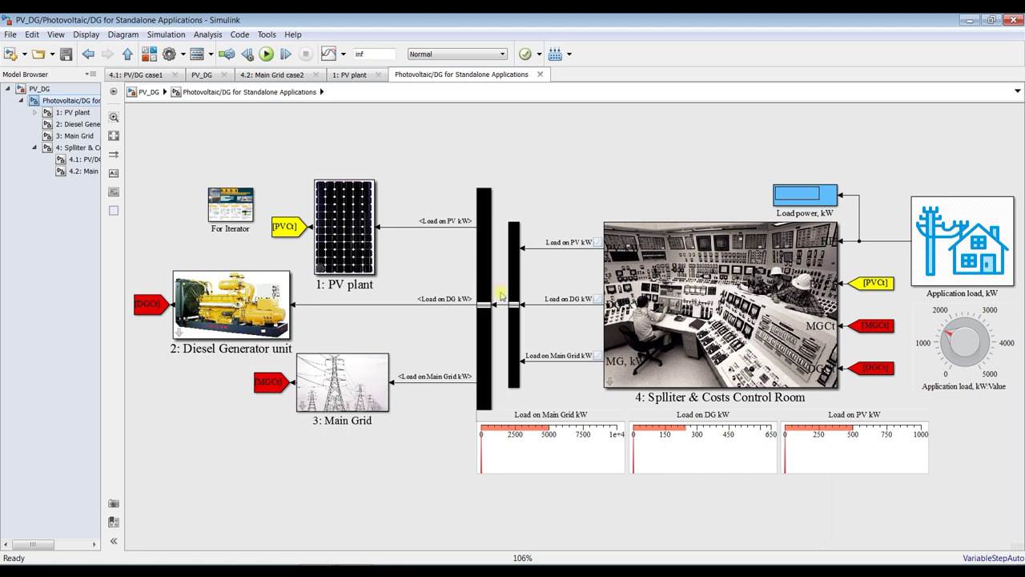
left_click(921, 222)
left_click(960, 339)
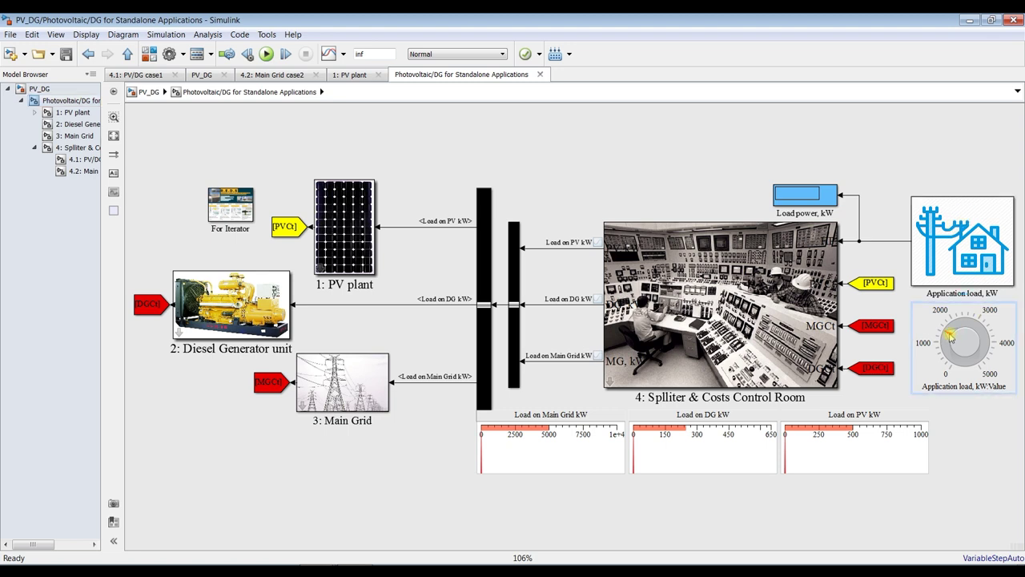
Step: Turn the application load knob down slightly and check the maximum value in its block parameters
mouse_move(949, 335)
left_mouse_down()
mouse_move(949, 356)
mouse_move(961, 334)
mouse_move(950, 331)
mouse_move(948, 352)
mouse_move(953, 335)
mouse_move(979, 343)
mouse_move(976, 356)
mouse_move(980, 336)
mouse_move(953, 337)
mouse_move(951, 358)
mouse_move(948, 340)
mouse_move(955, 344)
left_mouse_up()
double_click(954, 344)
double_click(426, 350)
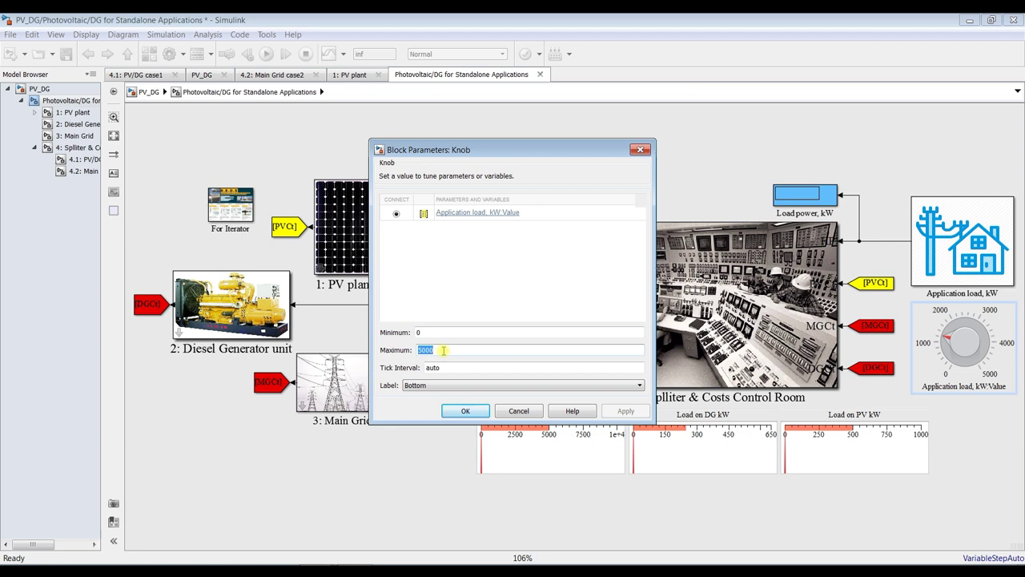
left_click(465, 410)
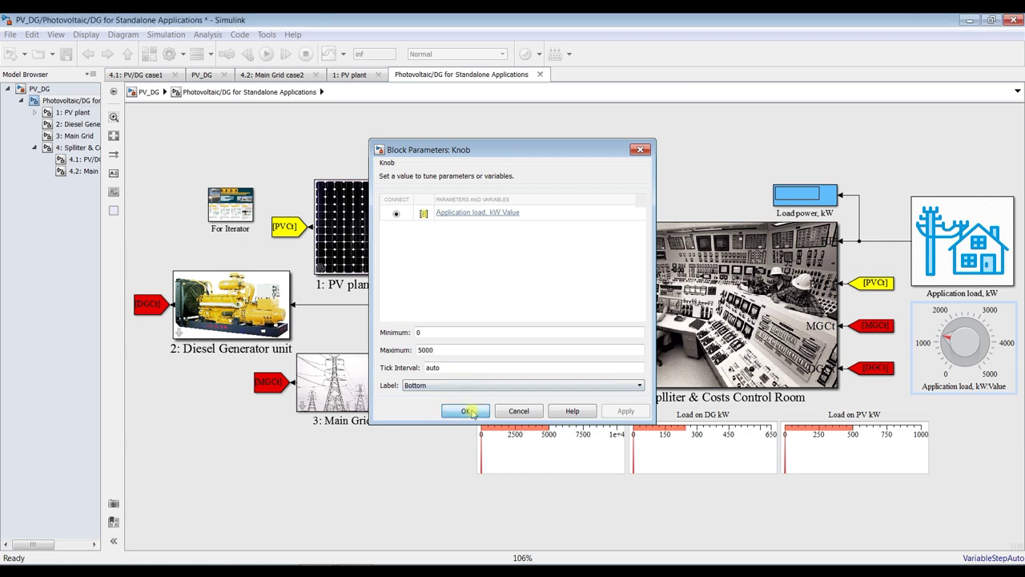
Step: Set the PV plant block's solar radiation selection to "Solar radiation= W/m2" and accept its parameters
left_click(343, 207)
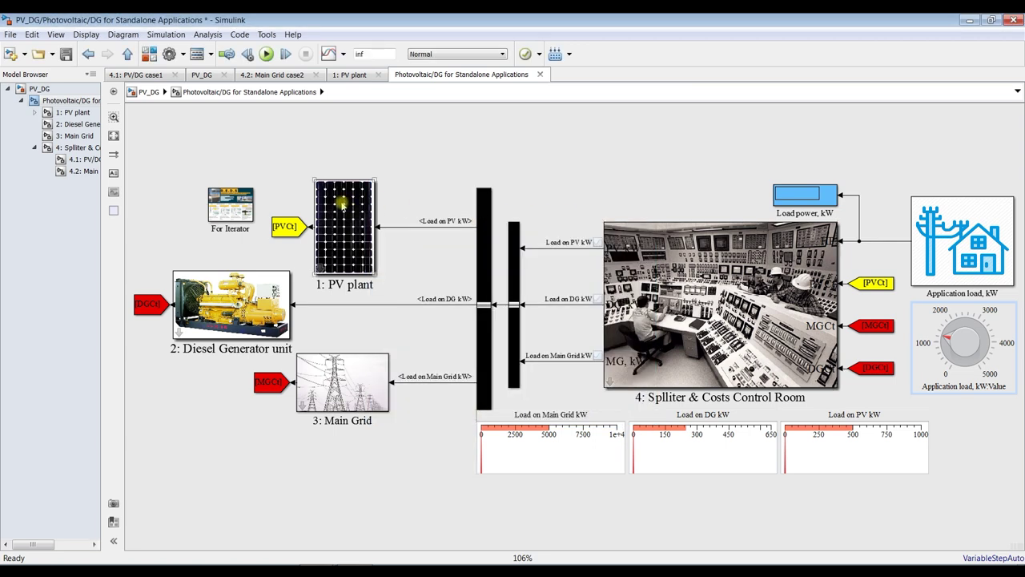
double_click(342, 207)
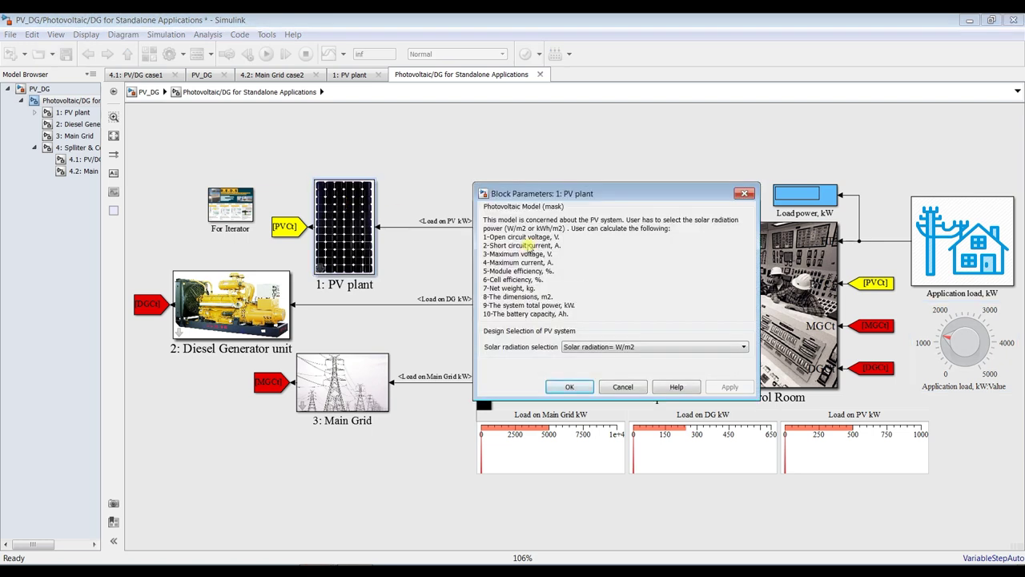
left_click(615, 349)
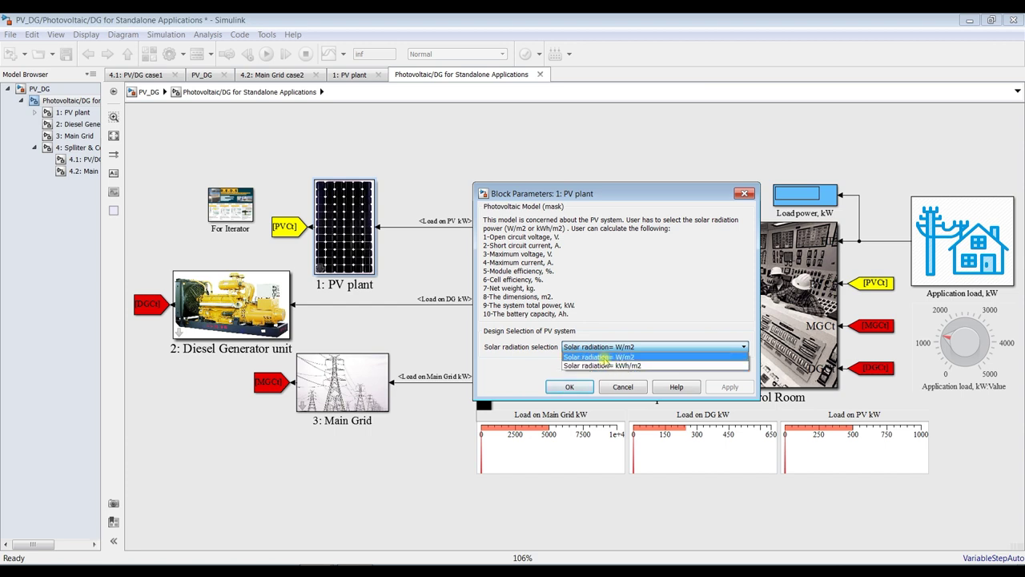
left_click(599, 357)
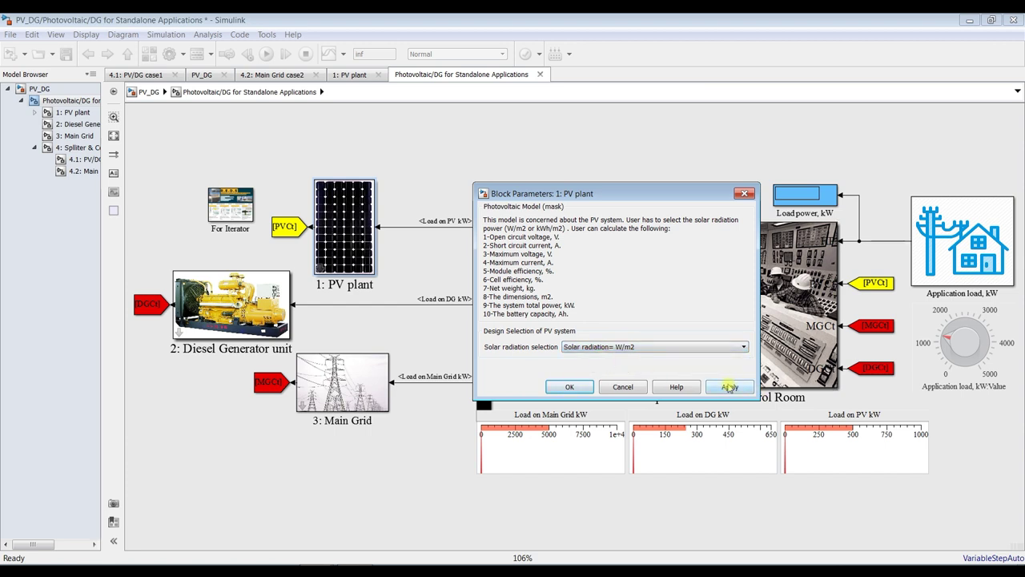
left_click(567, 389)
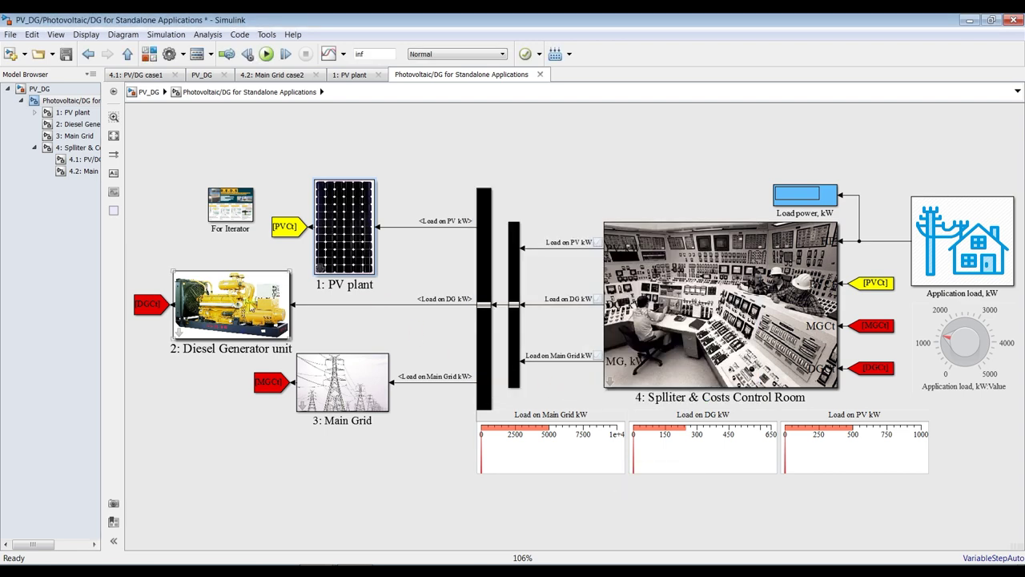
Step: Examine the Diesel Generator unit's environmental and fuel parameters: air pressure, air temperature, fuel calorific value and air to fuel ratio
double_click(251, 308)
left_click_drag(462, 267, 659, 114)
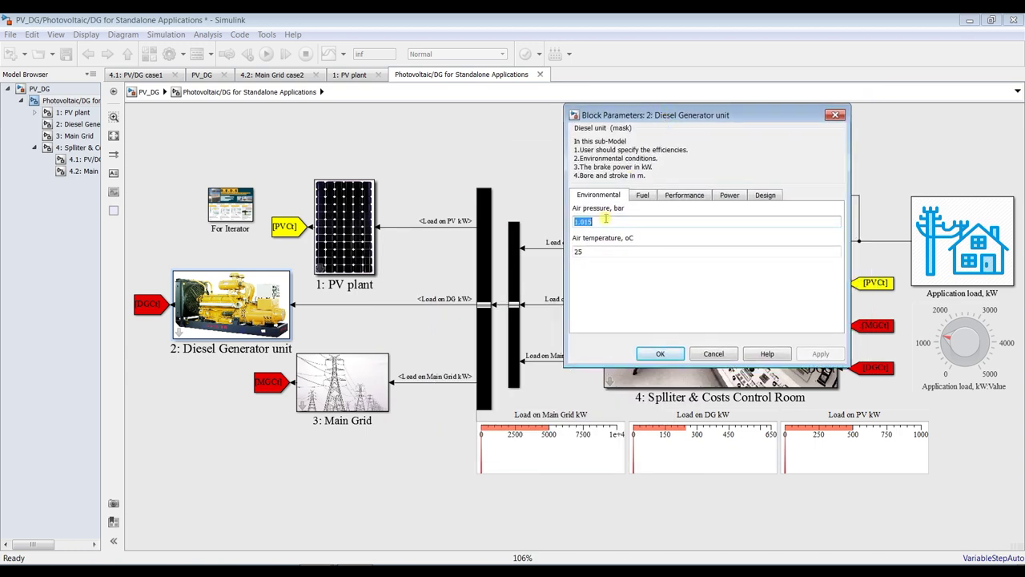
left_click(590, 252)
double_click(604, 221)
left_click(594, 252)
left_click(642, 195)
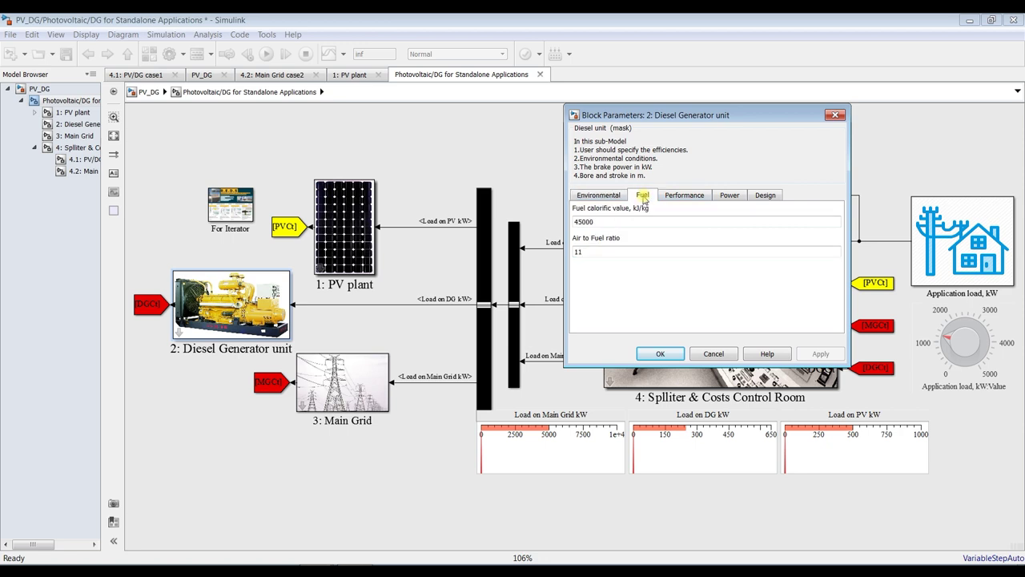
double_click(609, 225)
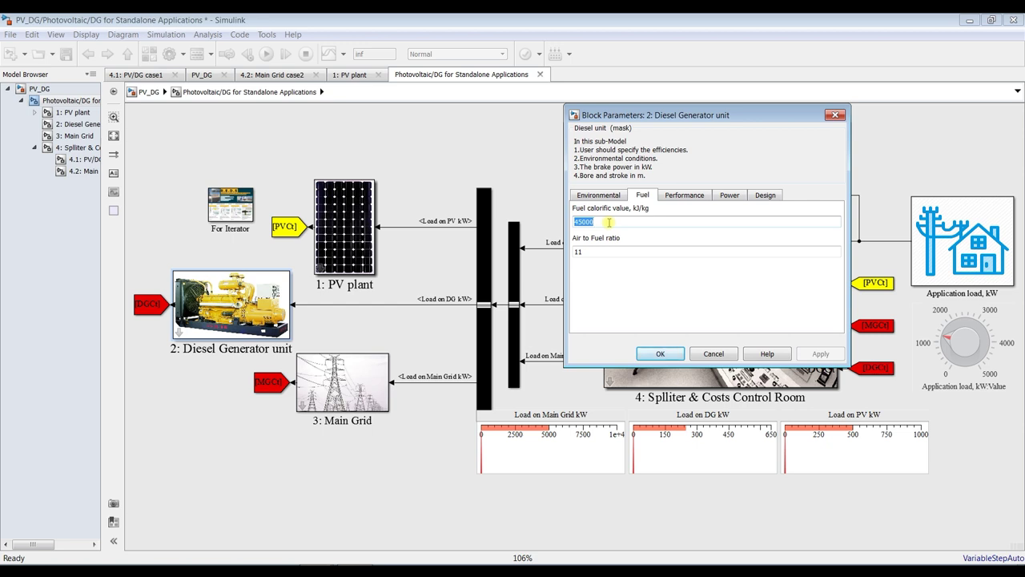
double_click(598, 251)
double_click(594, 221)
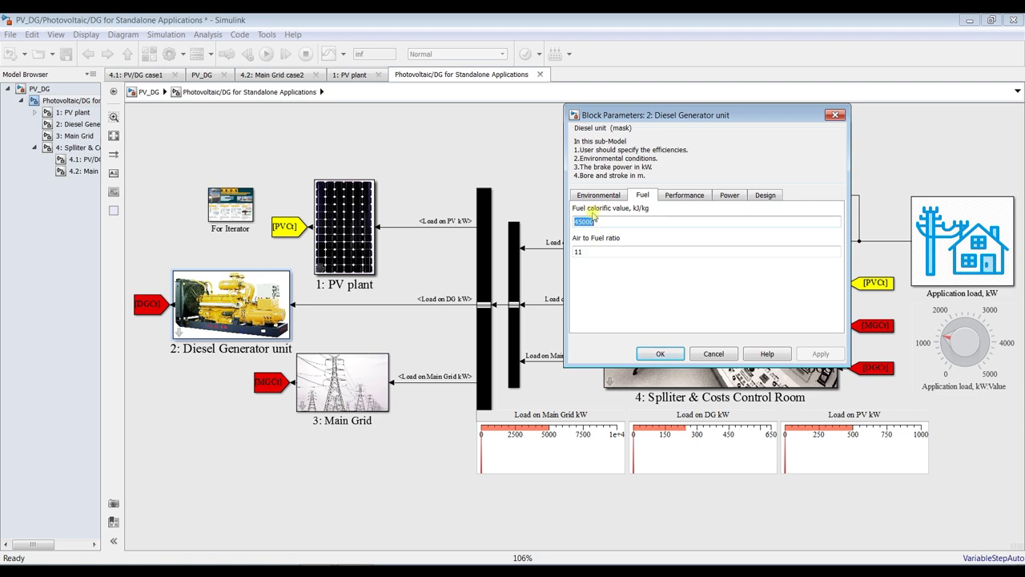
Step: Set the diesel generator unit's mechanical efficiency to 0.95 and volumetric efficiency to 0.85, and apply the changes
left_click(683, 197)
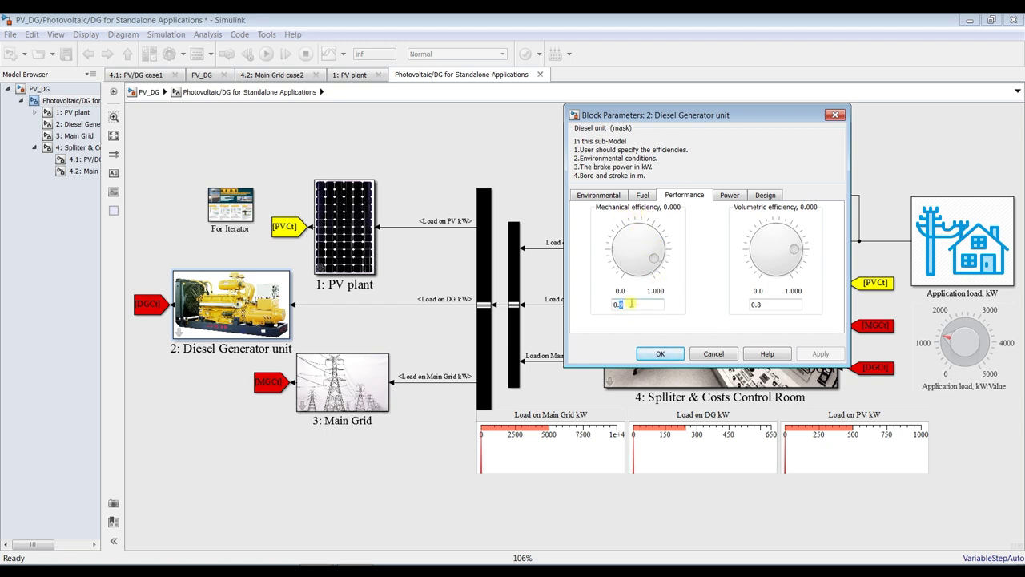
type("0.95")
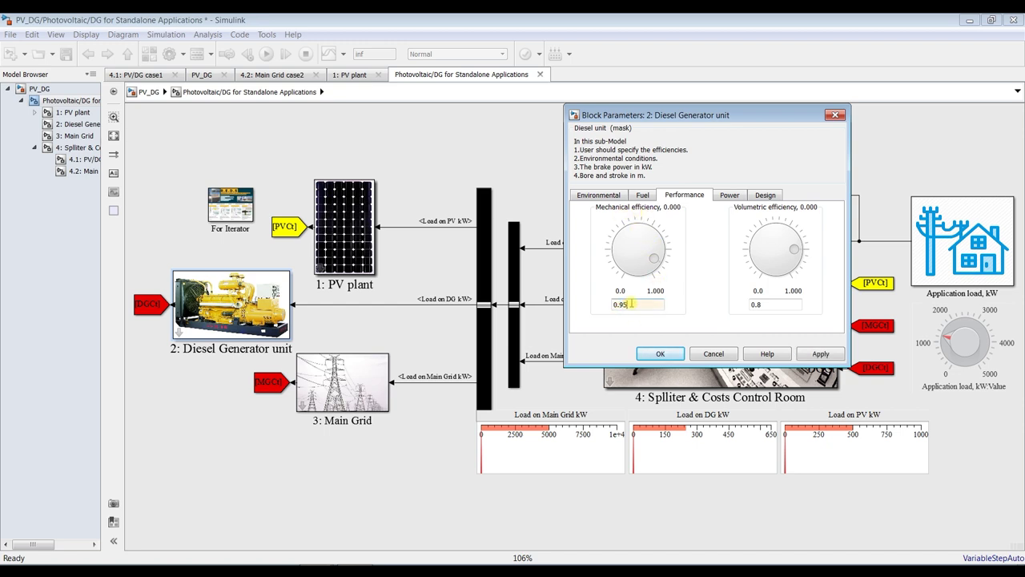
left_click(785, 302)
left_click(779, 303)
type("5")
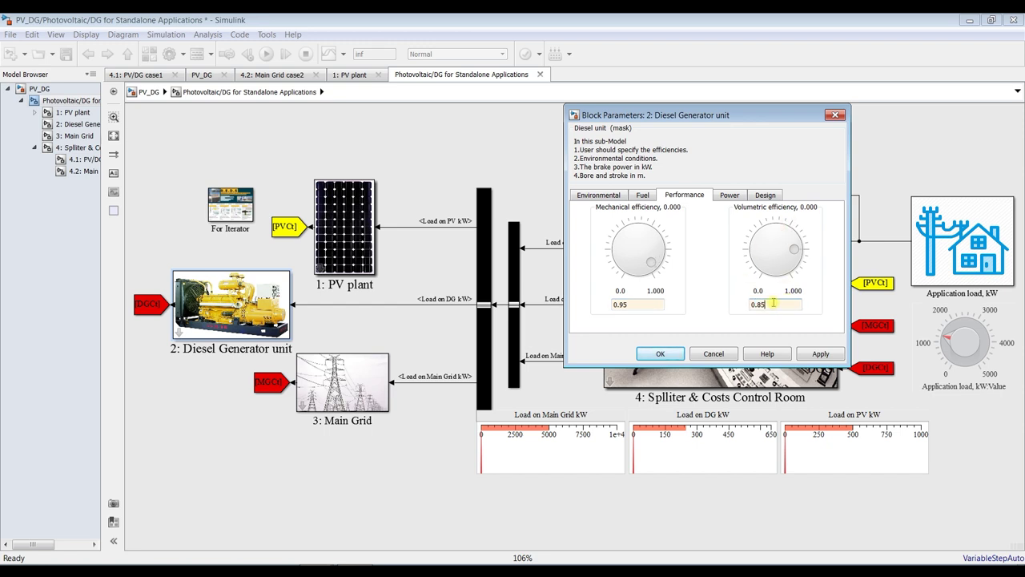
left_click(811, 354)
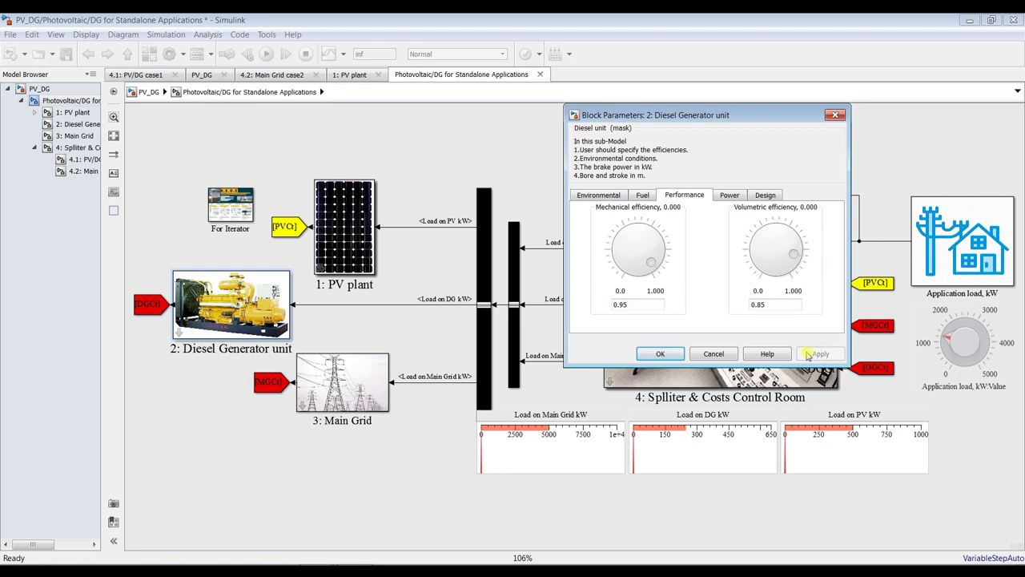
Step: Examine the diesel generator's indicated power pressure, bore, stroke, cylinder count and stroke type, then accept the parameters with the 4 stroke engine selected
left_click(730, 195)
double_click(611, 226)
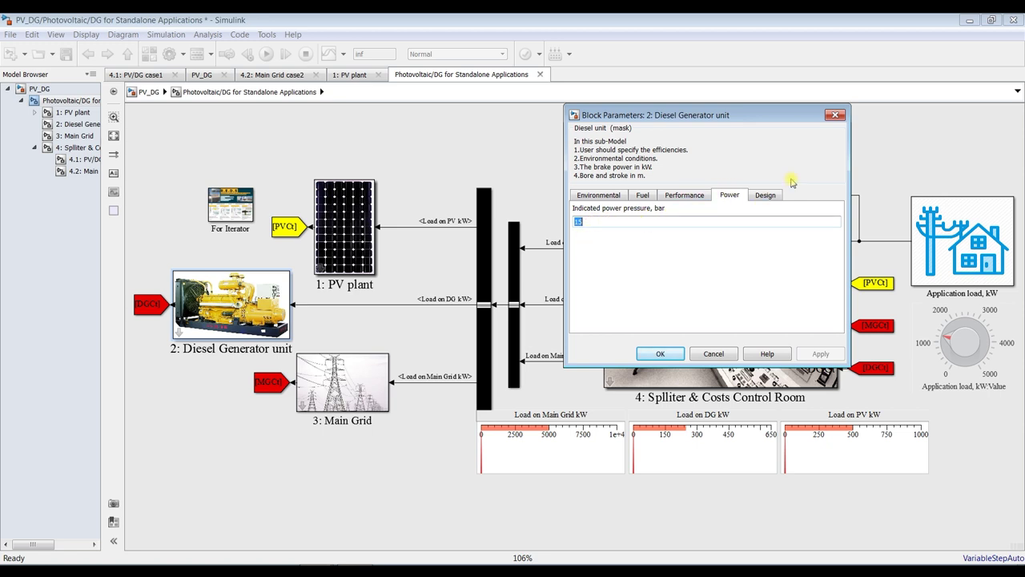
left_click(775, 198)
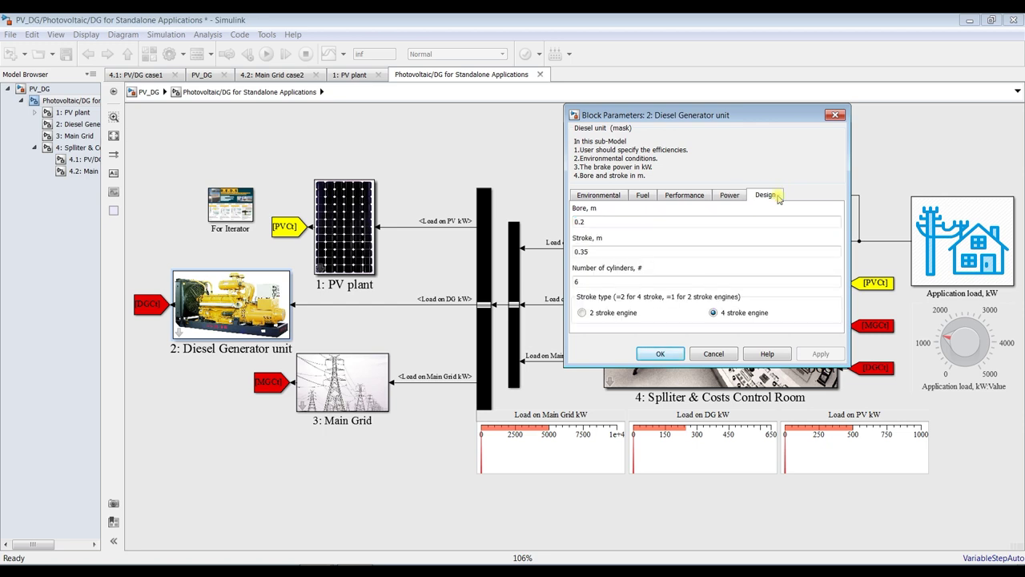
double_click(618, 225)
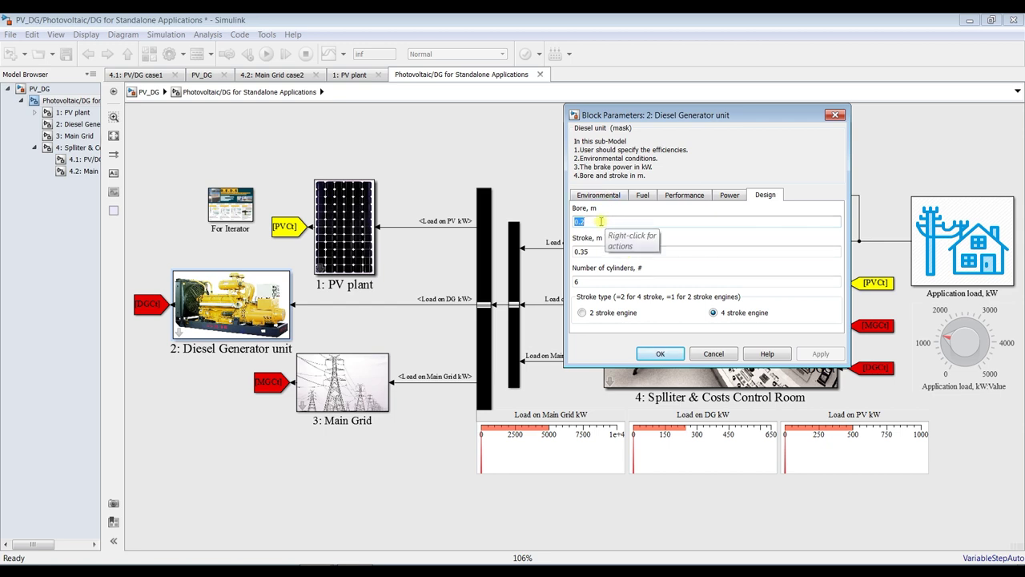
double_click(601, 253)
left_click(599, 284)
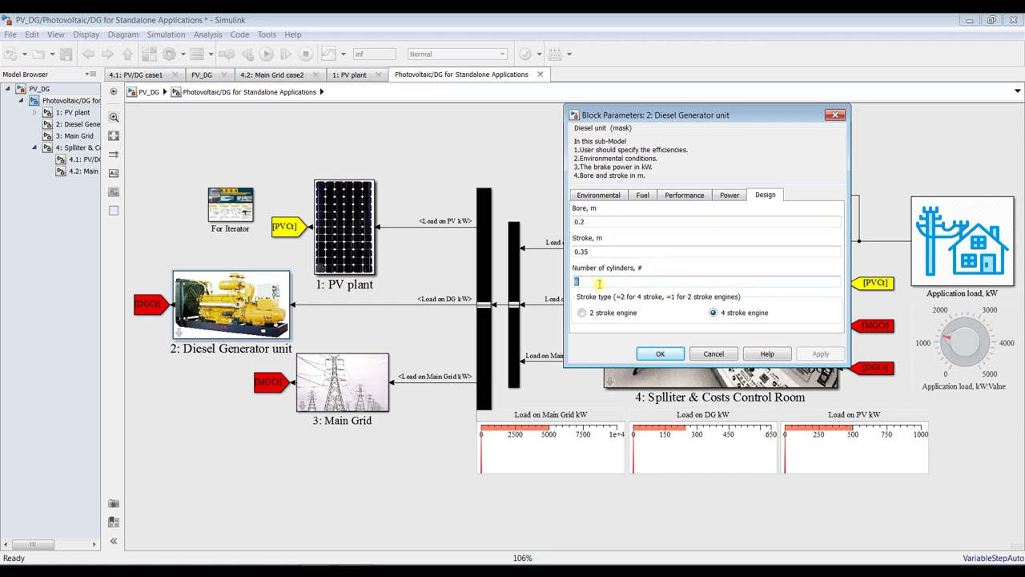
left_click(609, 314)
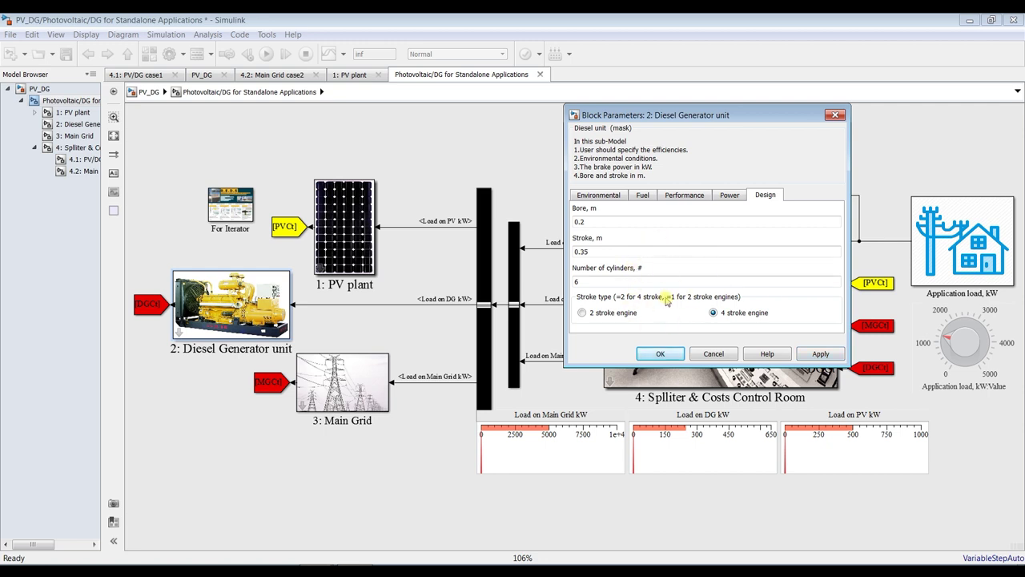
left_click(819, 353)
left_click(660, 353)
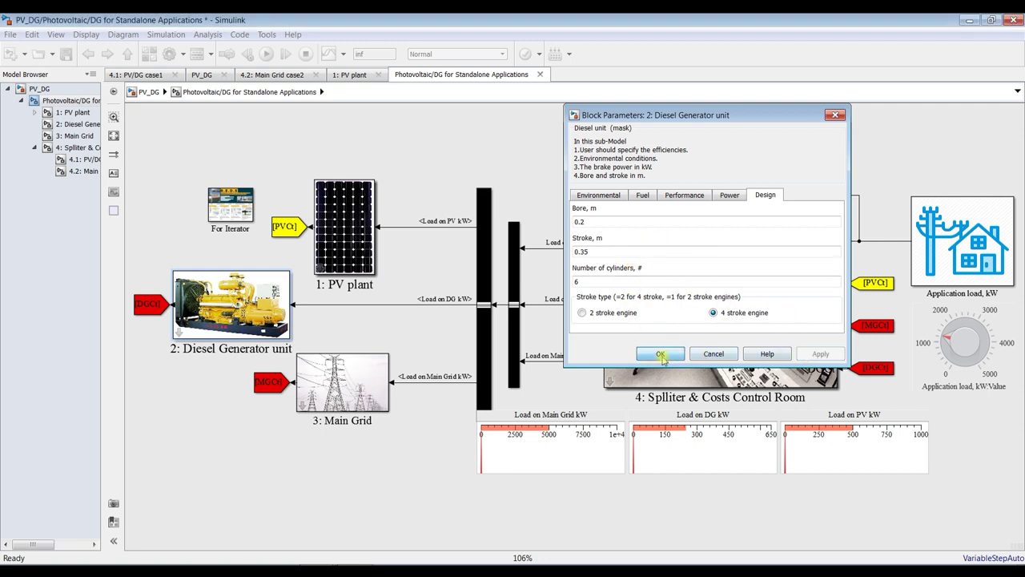
Step: Check the operating hours and power cost in the Main Grid block's parameters and accept them
double_click(358, 387)
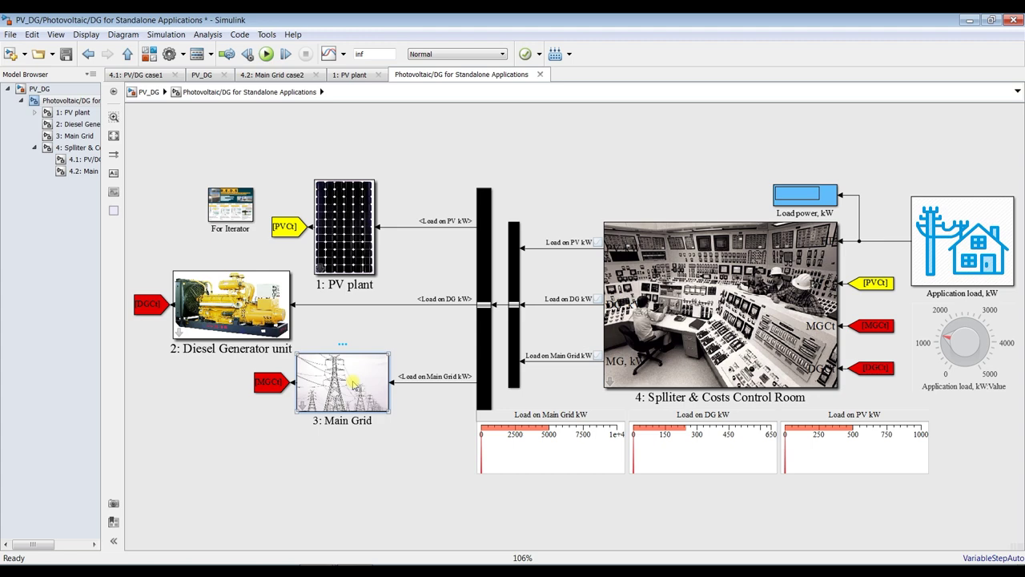
left_click_drag(573, 408, 480, 99)
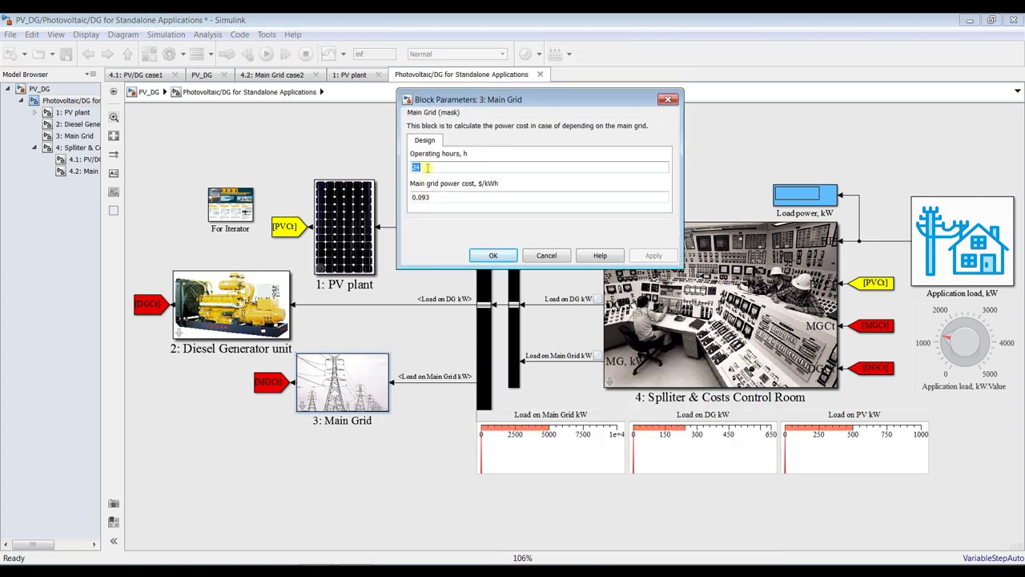
double_click(445, 198)
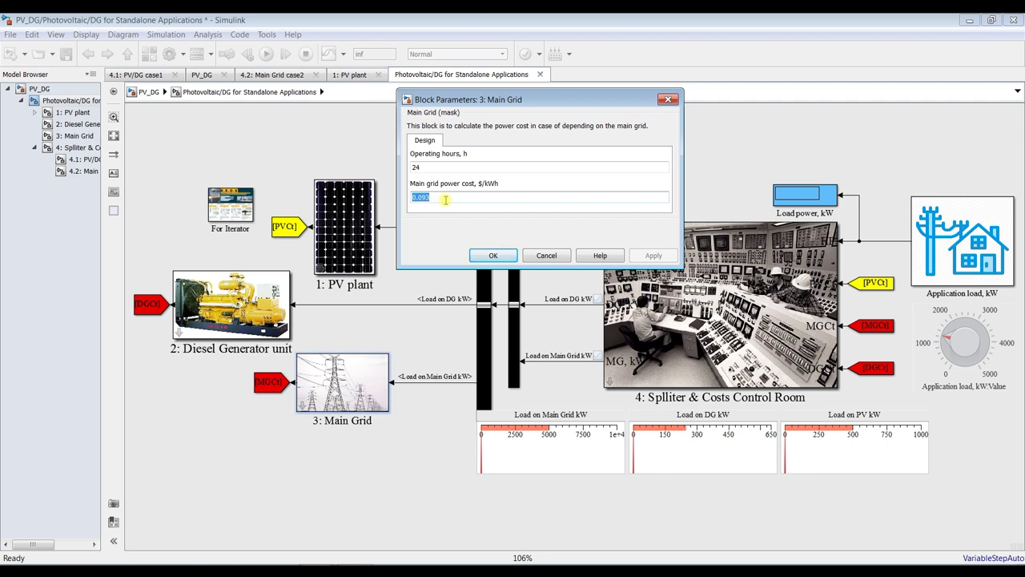
left_click(490, 257)
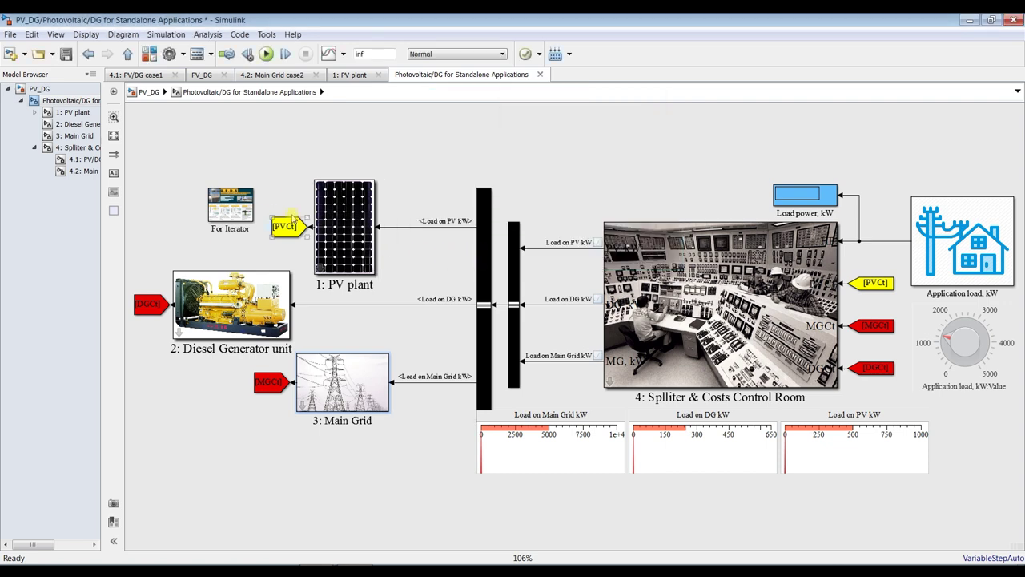
left_click(361, 225)
left_click(483, 217)
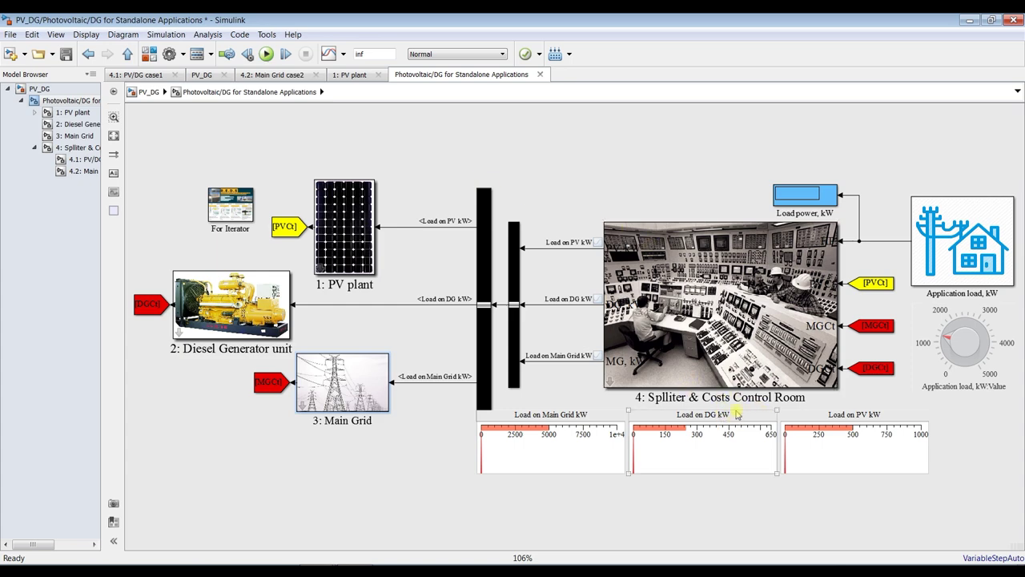
Step: Try the Main Grid Load condition in the control room block's parameters and check the plant life time and interest rate
double_click(701, 298)
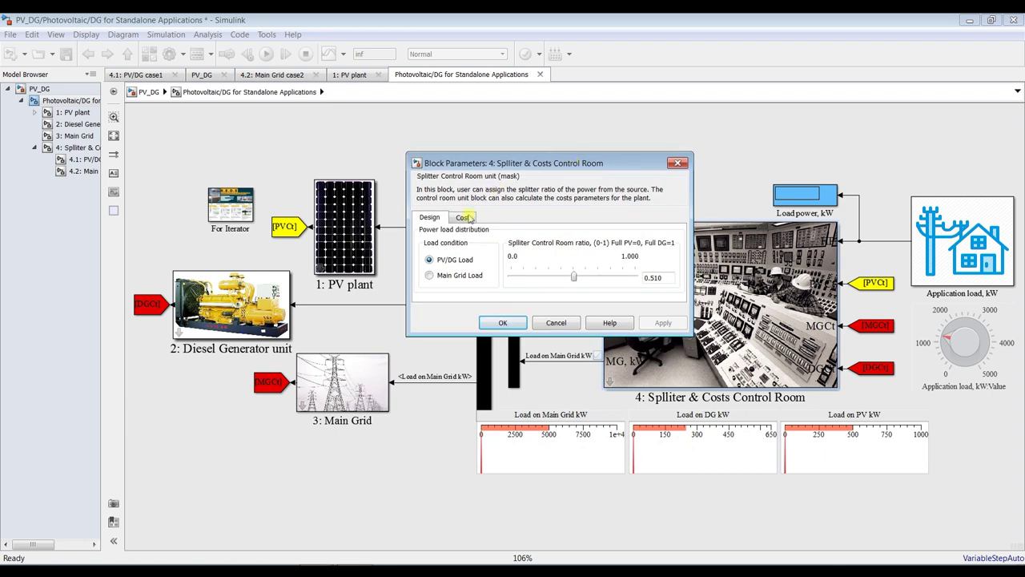
left_click(431, 275)
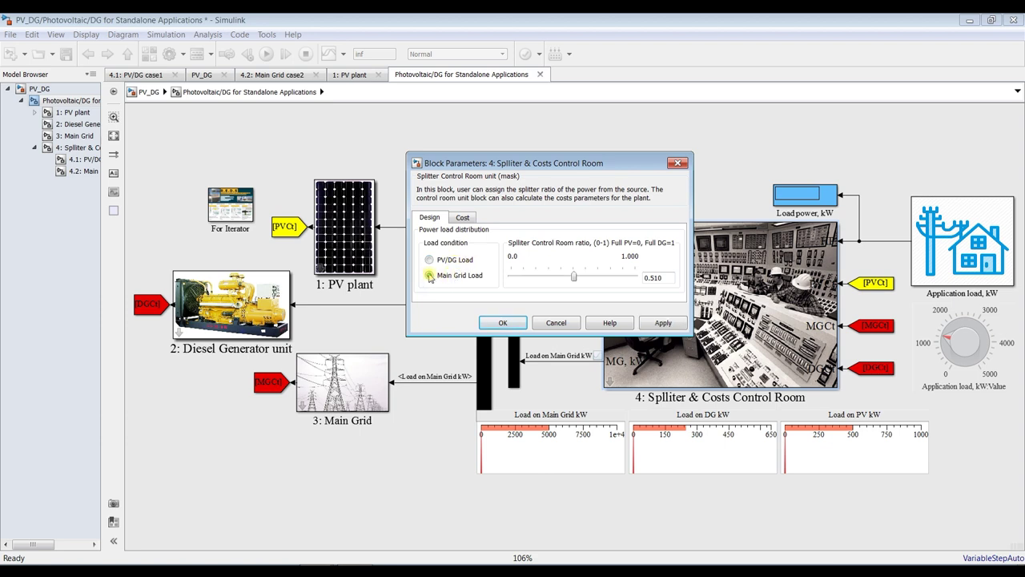
left_click(462, 217)
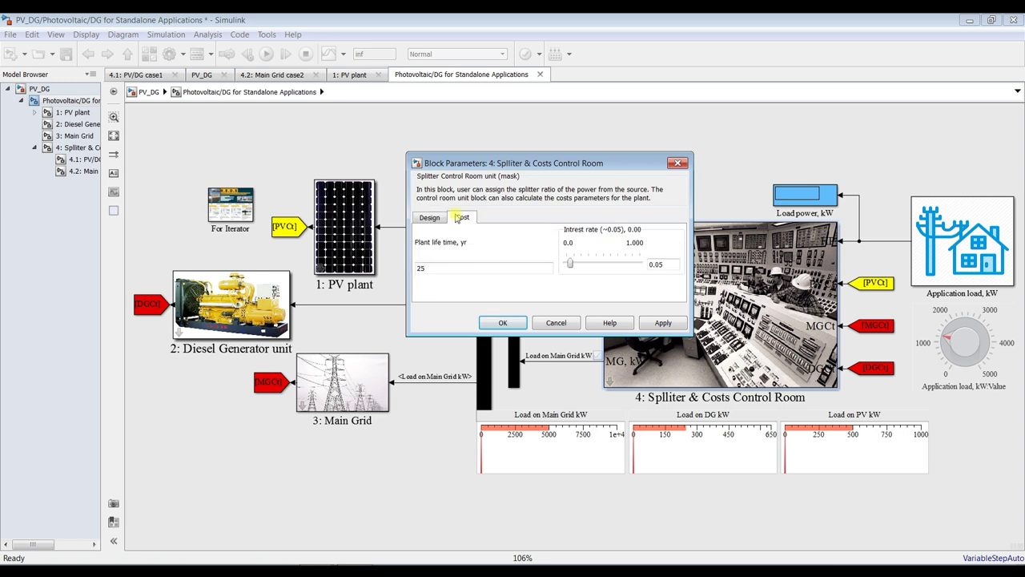
double_click(464, 265)
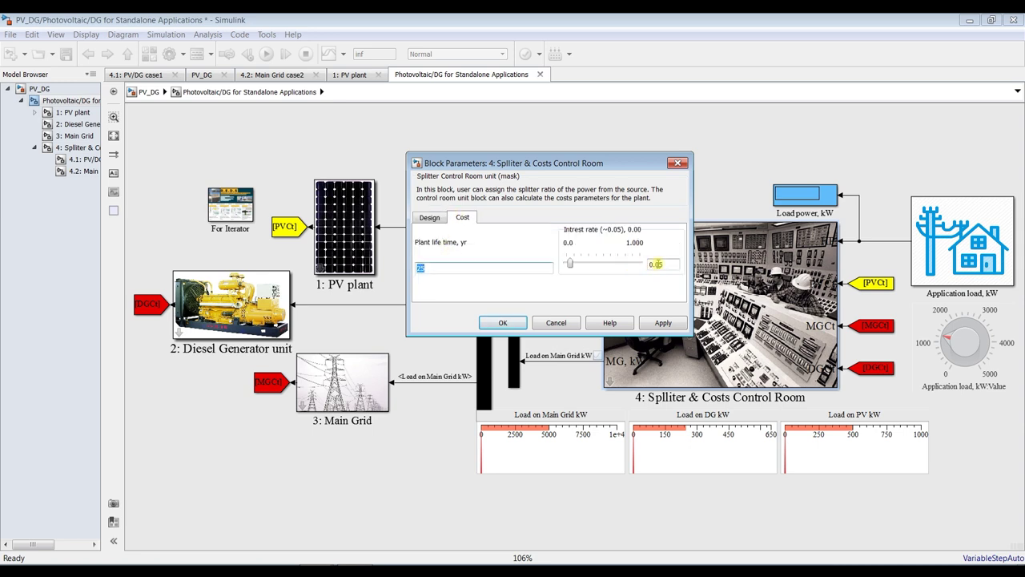
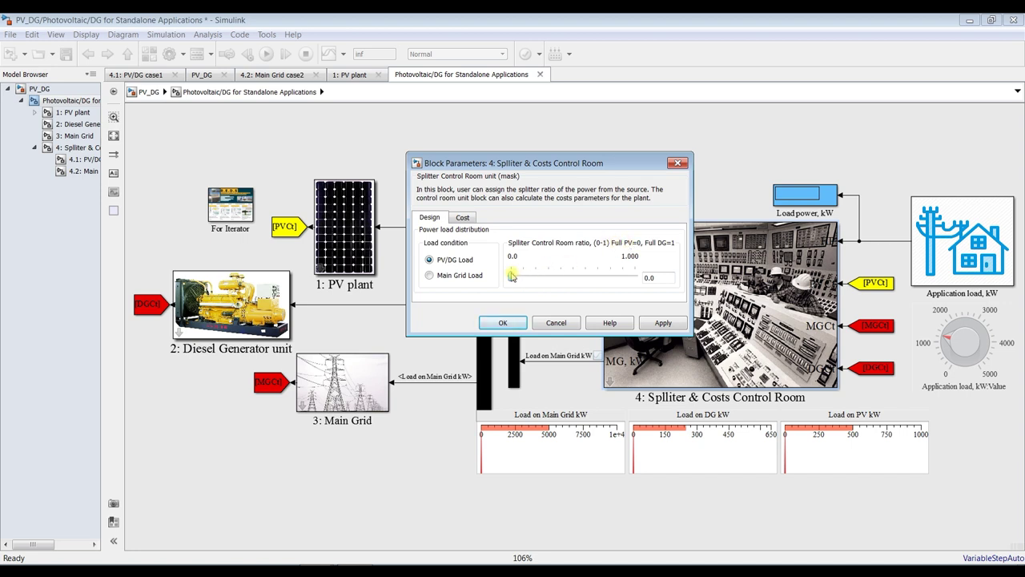
Step: Try different splitter ratios between full PV and full DG under the PV/DG Load condition and accept the control room parameters
left_click_drag(512, 277, 633, 276)
left_click_drag(631, 277, 647, 276)
left_click_drag(635, 277, 566, 278)
left_click_drag(645, 278, 662, 281)
left_click(662, 281)
left_click(578, 322)
left_click(663, 323)
left_click(503, 322)
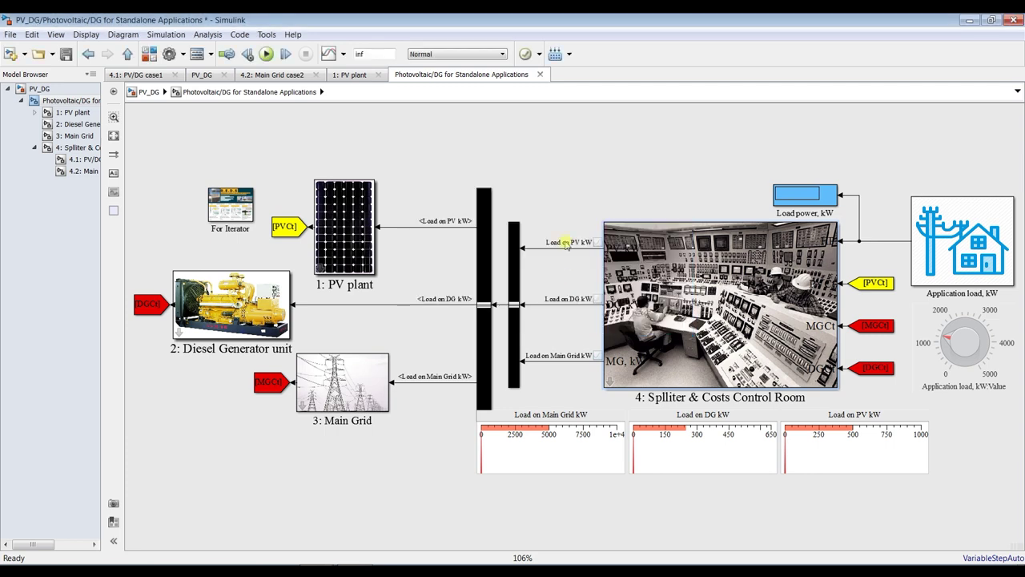
Step: Set the control room block's splitter ratio to 0.6 and accept its parameters
double_click(663, 264)
double_click(728, 422)
type("0.6")
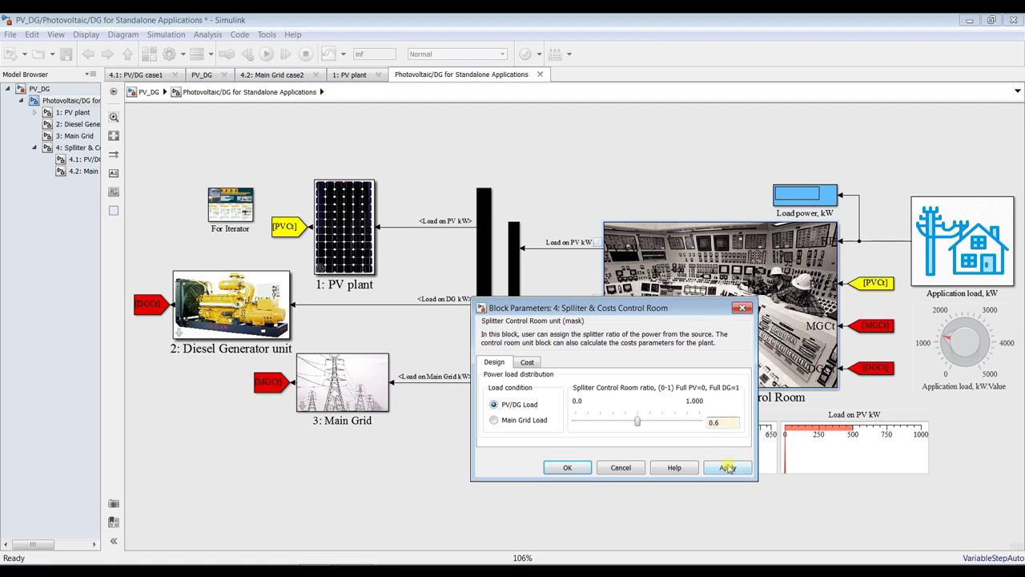
left_click(727, 468)
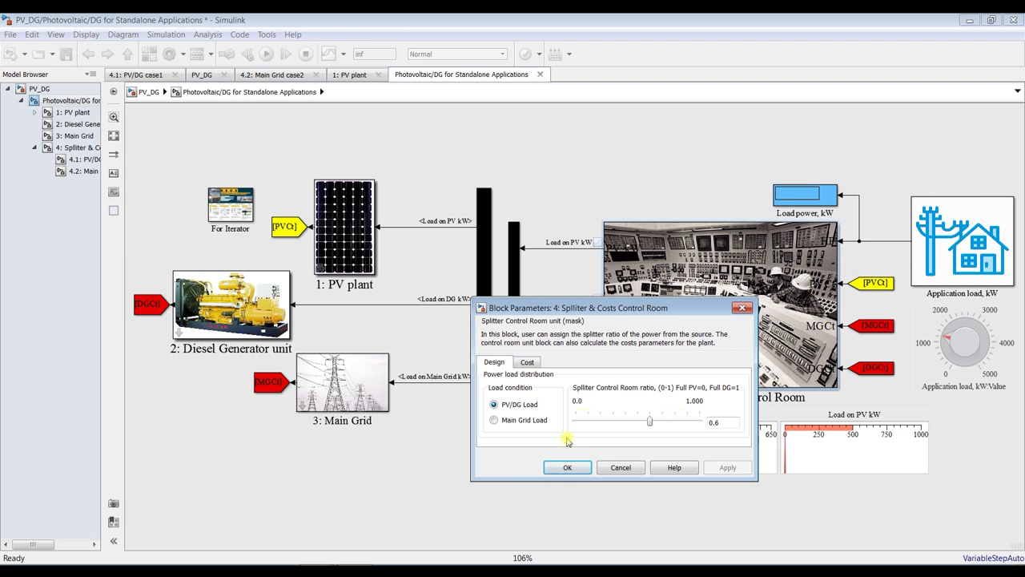
left_click(567, 468)
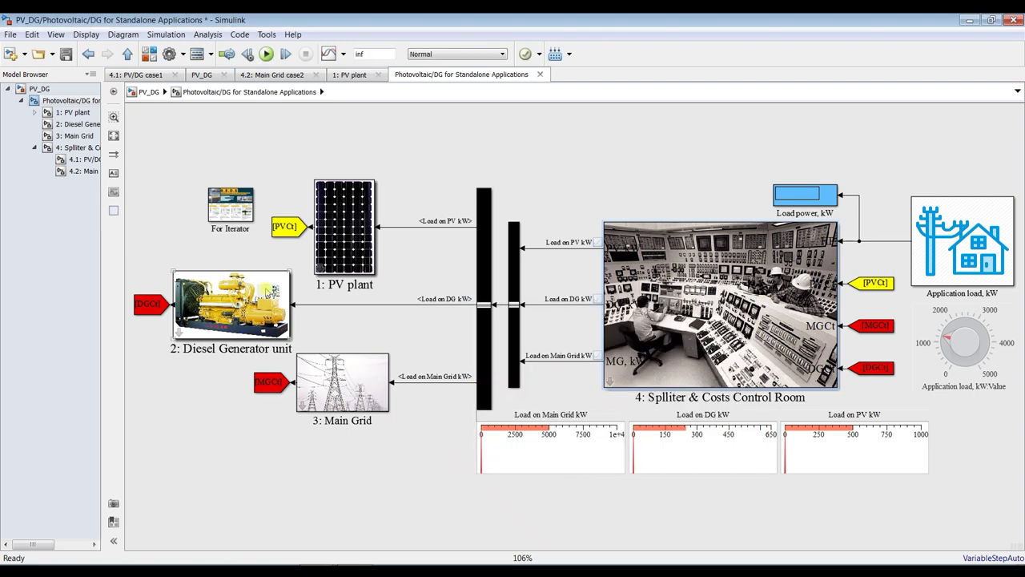
Step: Expand the PV plant branch in a widened model tree and open the PV plant subsystem
left_click(35, 112)
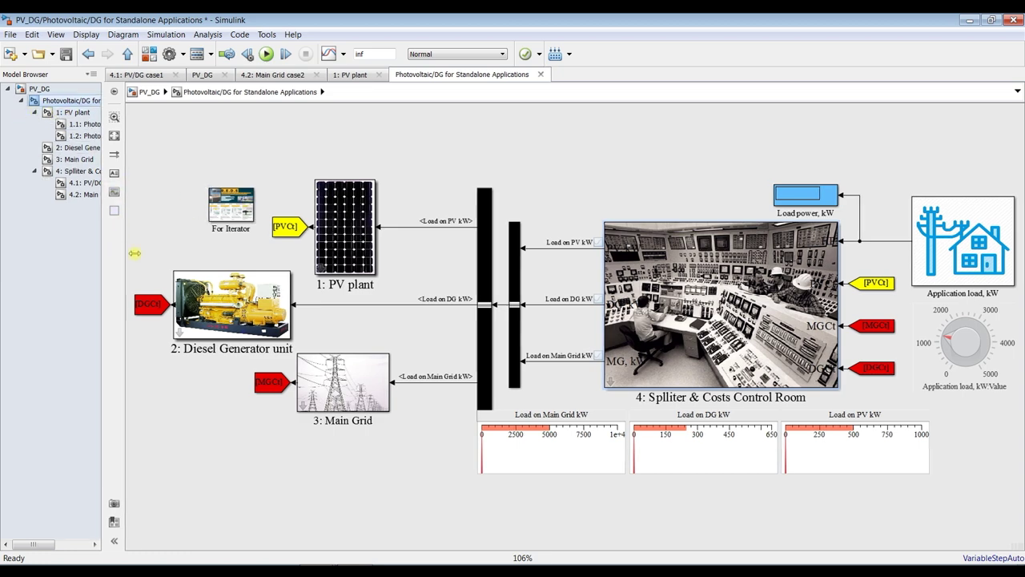
left_click_drag(102, 253, 171, 253)
left_click(93, 126)
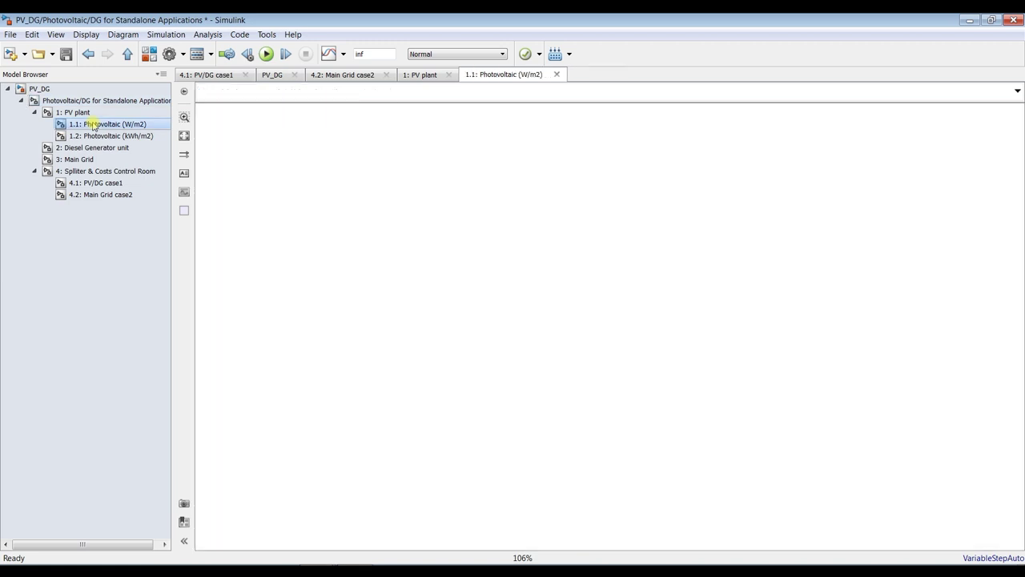
left_click(80, 113)
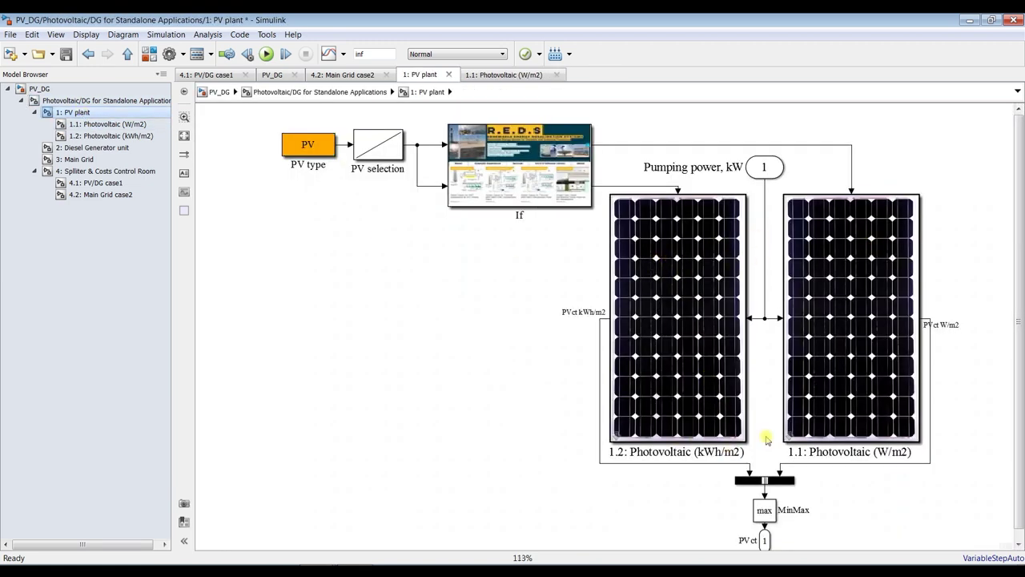
Step: Examine the 1.1: Photovoltaic (W/m2) block's operating condition, design, performance and cost parameters, and accept them
double_click(863, 292)
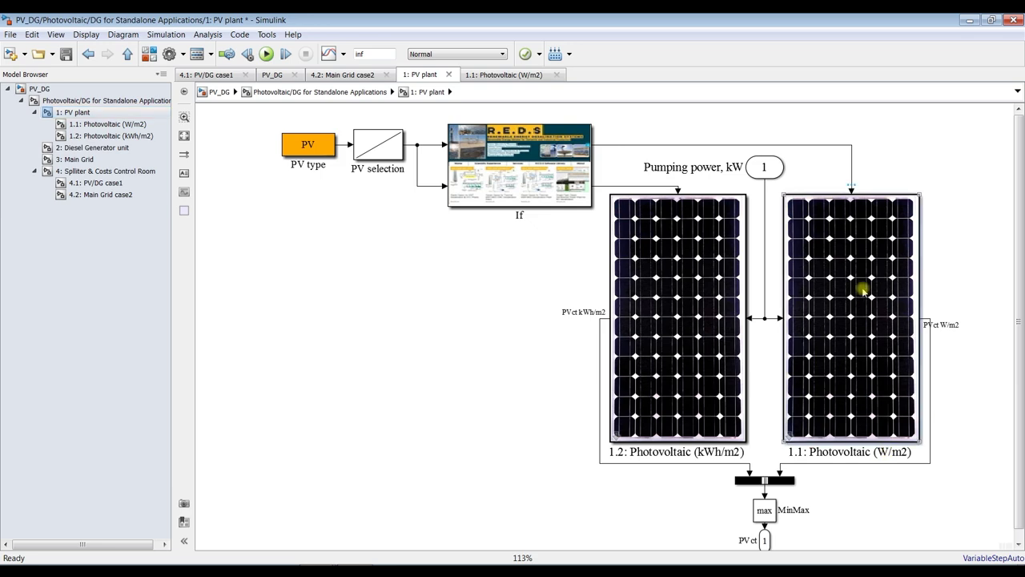
left_click_drag(857, 254, 383, 109)
double_click(377, 299)
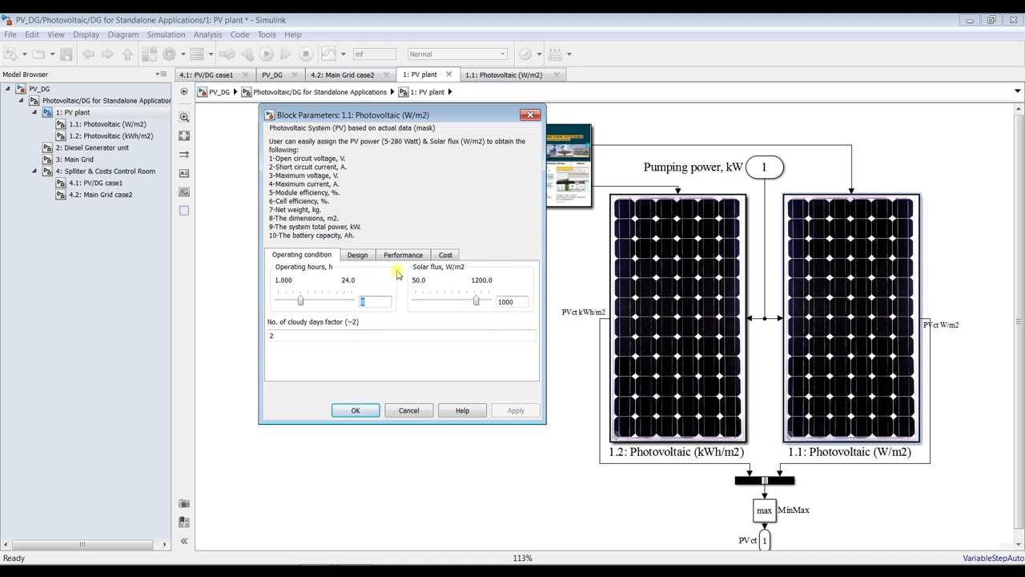
double_click(514, 302)
left_click(357, 254)
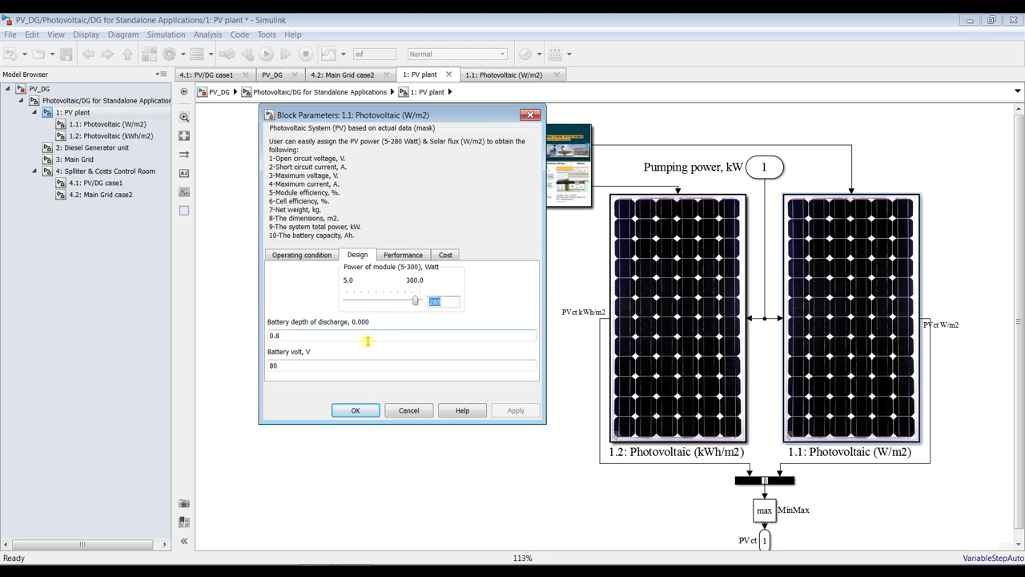
double_click(289, 335)
left_click(405, 256)
double_click(310, 283)
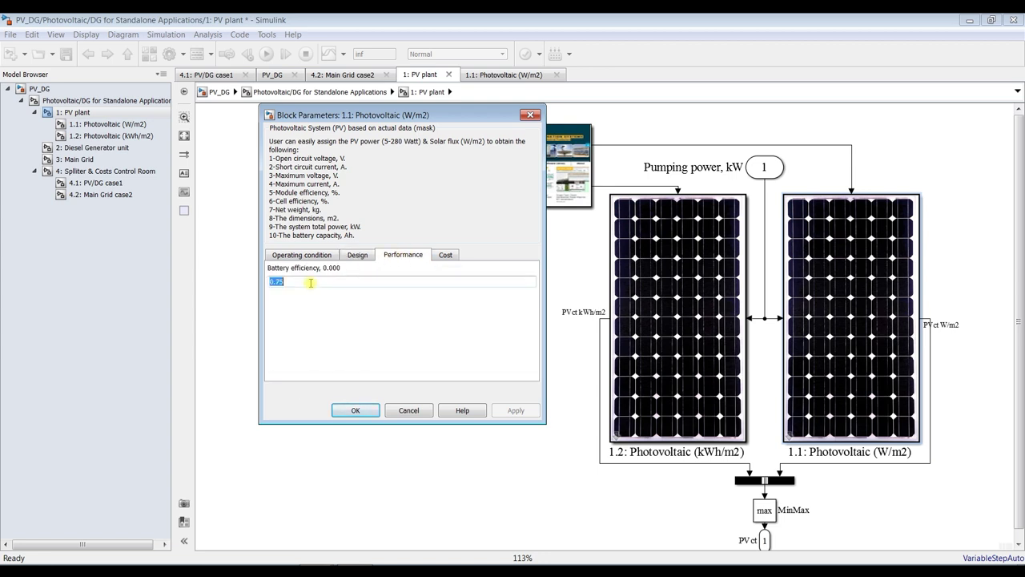
left_click(449, 254)
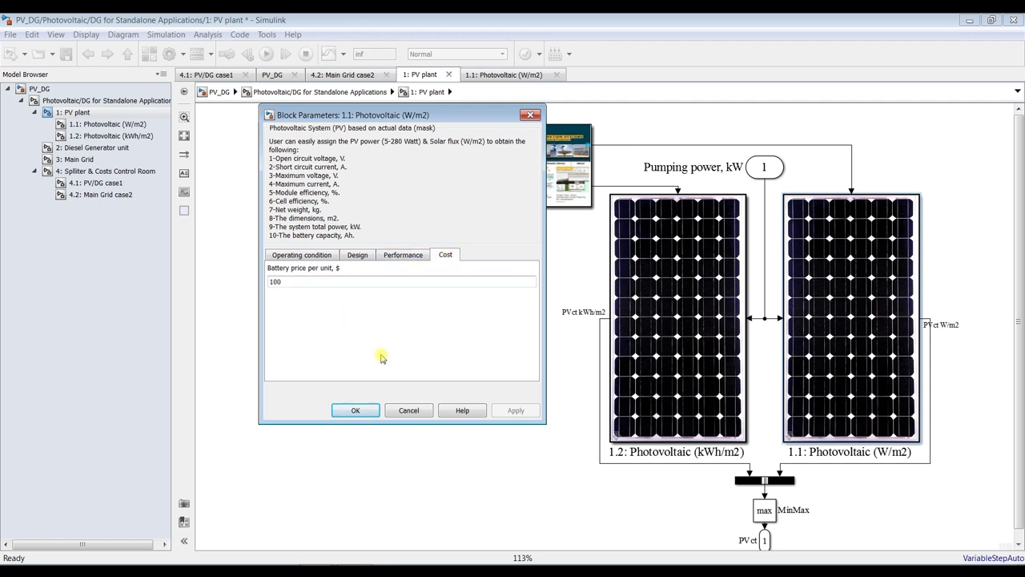
left_click(358, 410)
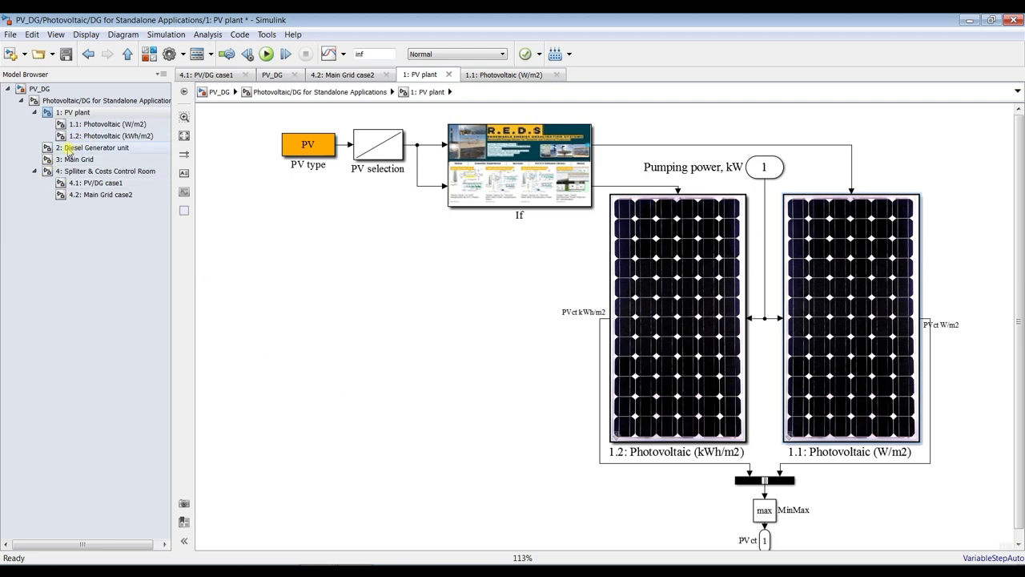
Step: Open the 1.1: Photovoltaic (W/m2) subsystem and fit its whole diagram in view
left_click(96, 124)
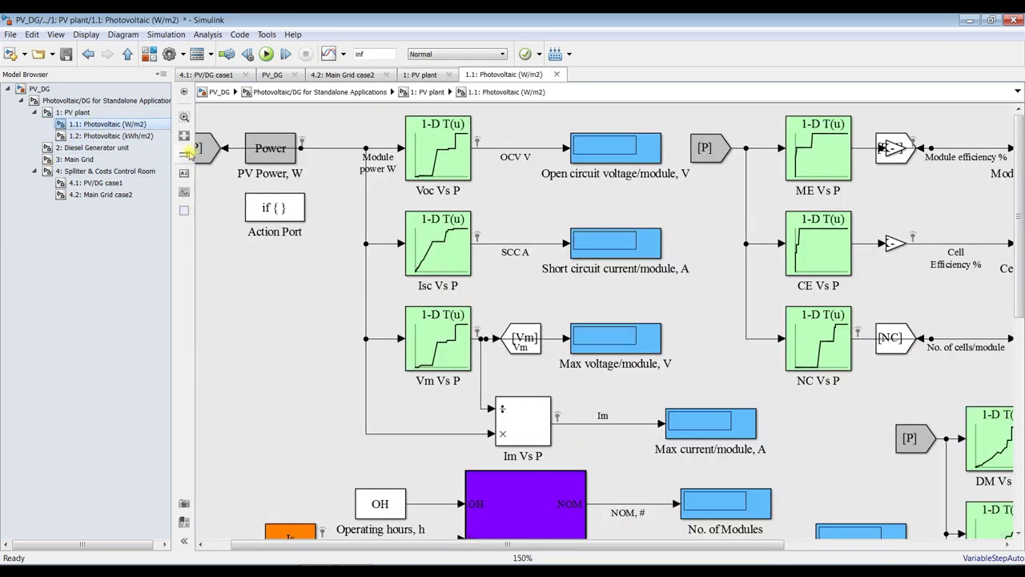
left_click(184, 135)
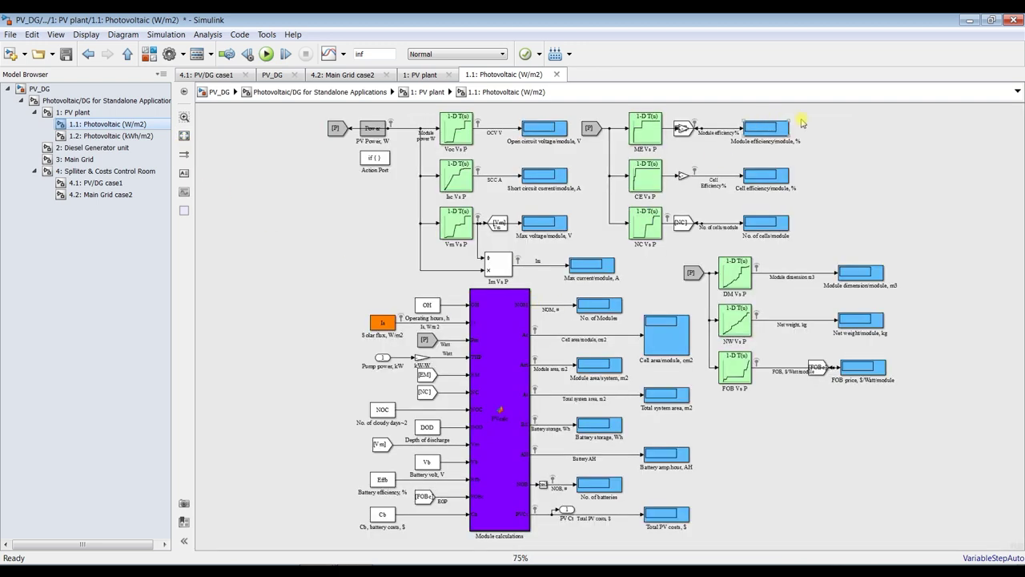
Step: Examine the lookup tables, module calculations block and output displays of the 1.1: Photovoltaic (W/m2) subsystem
scroll(784, 124, "up", 4)
scroll(789, 136, "down", 1)
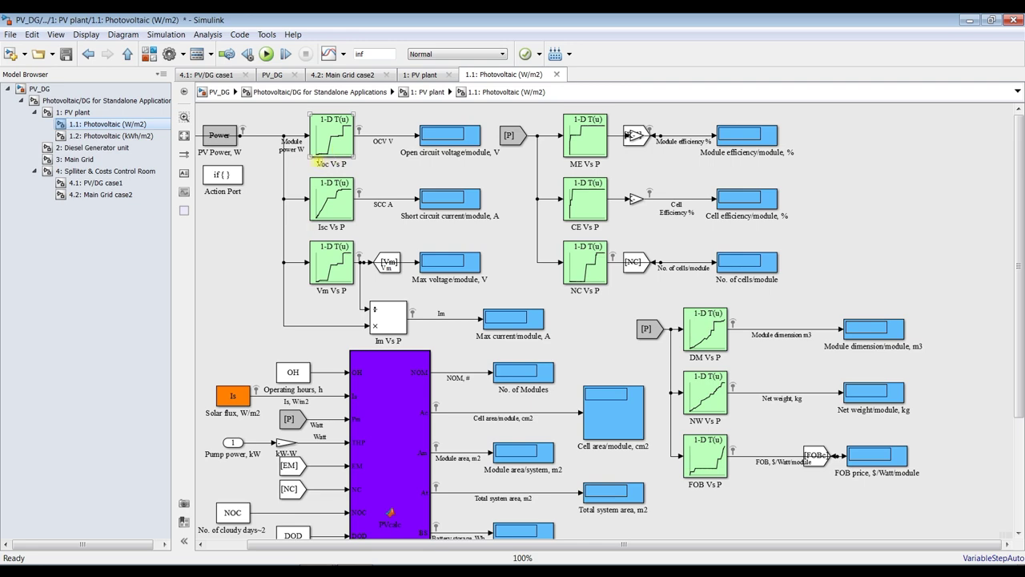
scroll(238, 166, "down", 1)
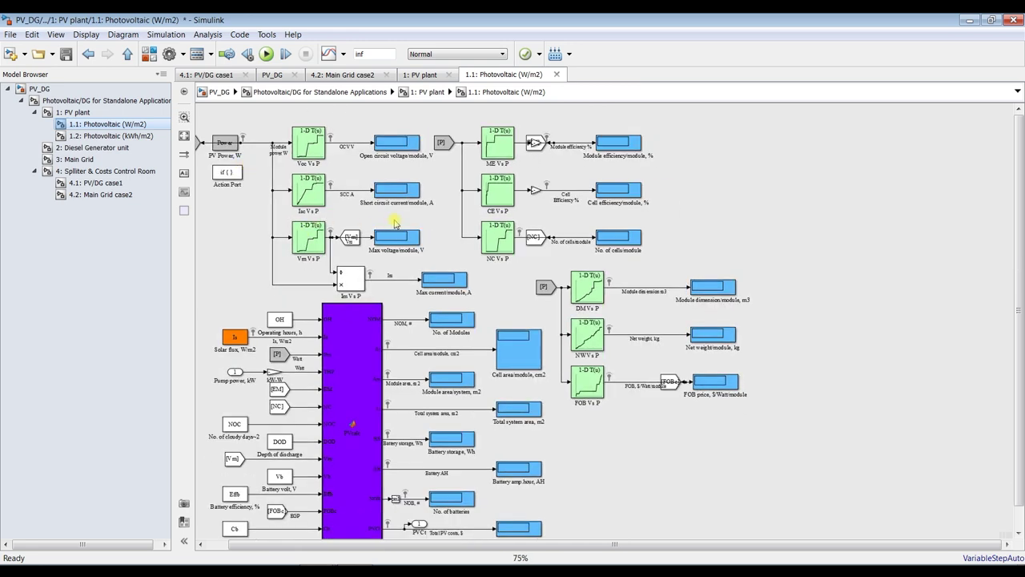
scroll(394, 225, "up", 1)
scroll(394, 224, "down", 2)
scroll(353, 213, "up", 3)
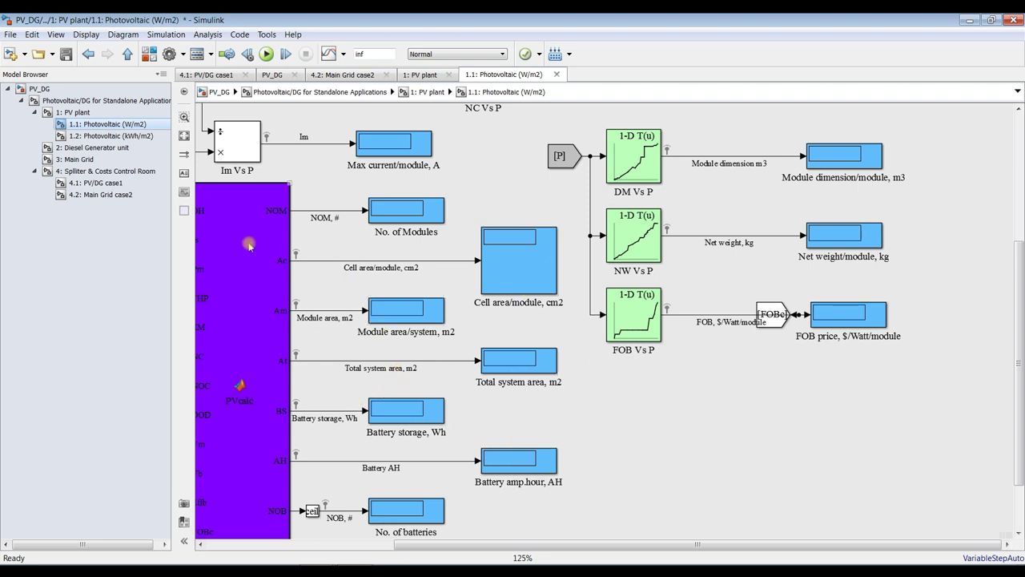
Step: Open the 2: Diesel Generator unit and 3: Main Grid subsystems and examine their input and output blocks
left_click(86, 149)
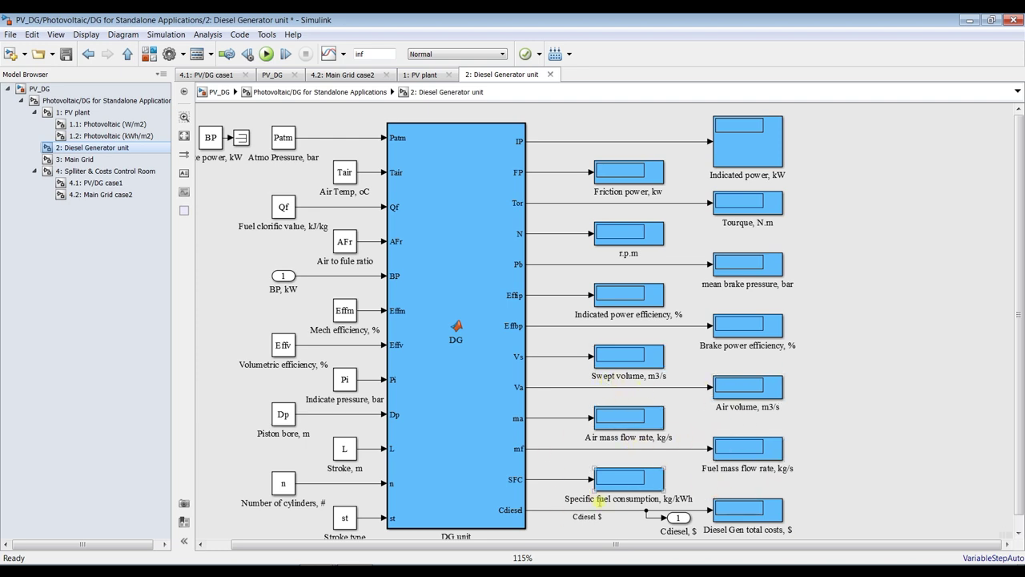
left_click(708, 531)
left_click(146, 158)
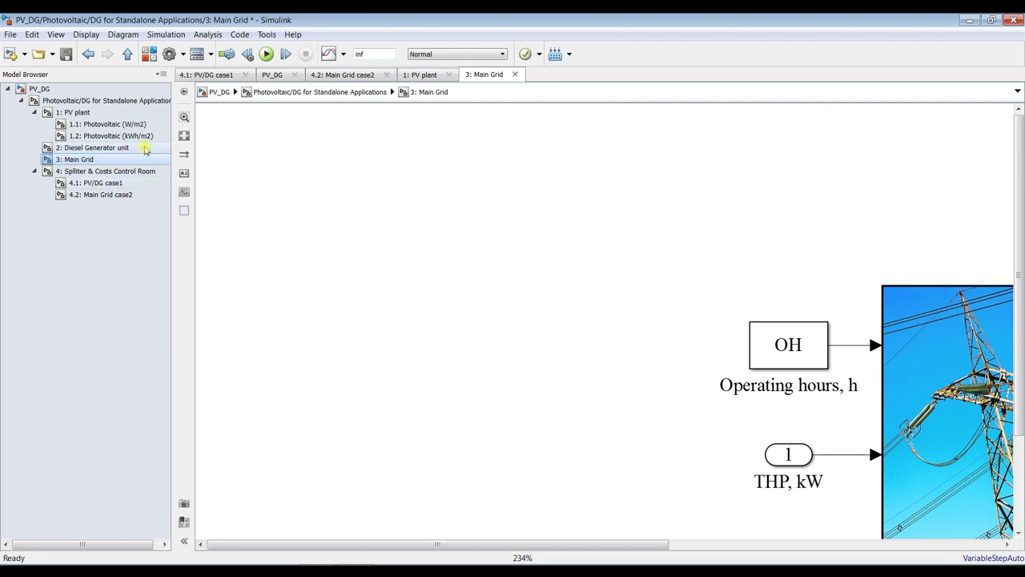
left_click(184, 136)
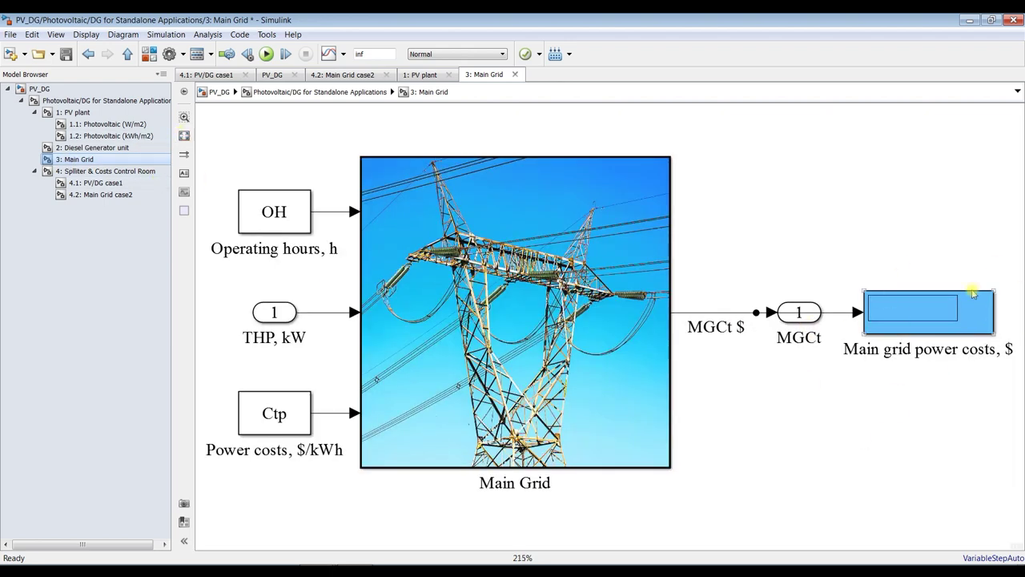
Step: Open the 4: Splliter & Costs Control Room subsystem and examine the PV/DG Costs block from amortization factor to specific power price
left_click(108, 171)
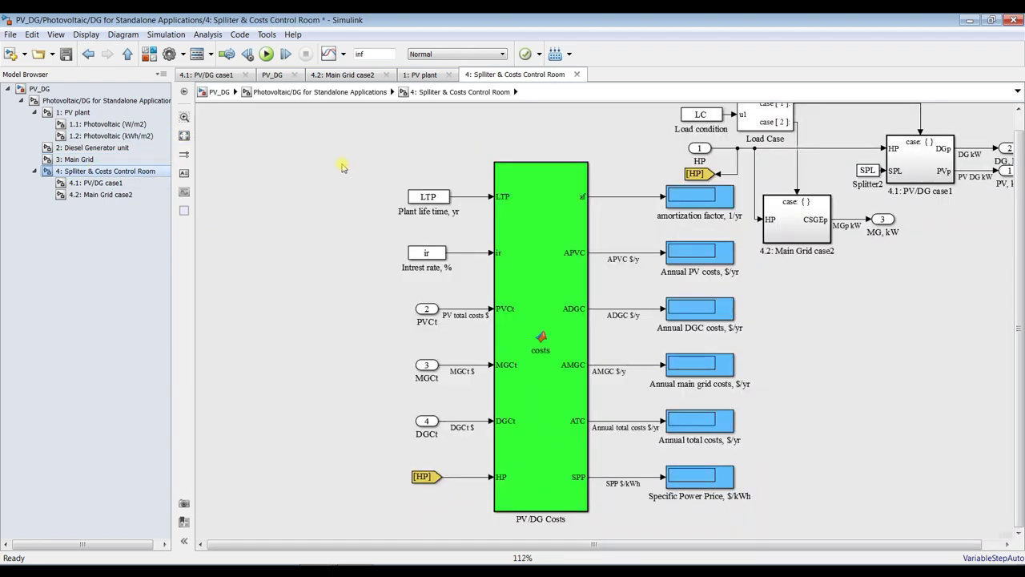
scroll(446, 200, "up", 4)
scroll(446, 201, "down", 3)
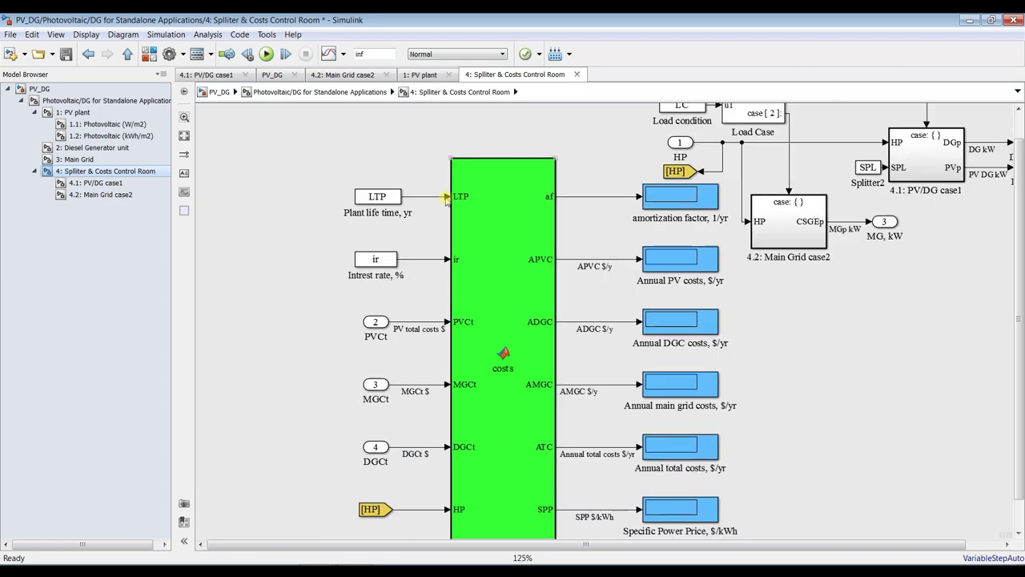
scroll(340, 187, "down", 2)
scroll(661, 240, "up", 6)
scroll(517, 264, "down", 1)
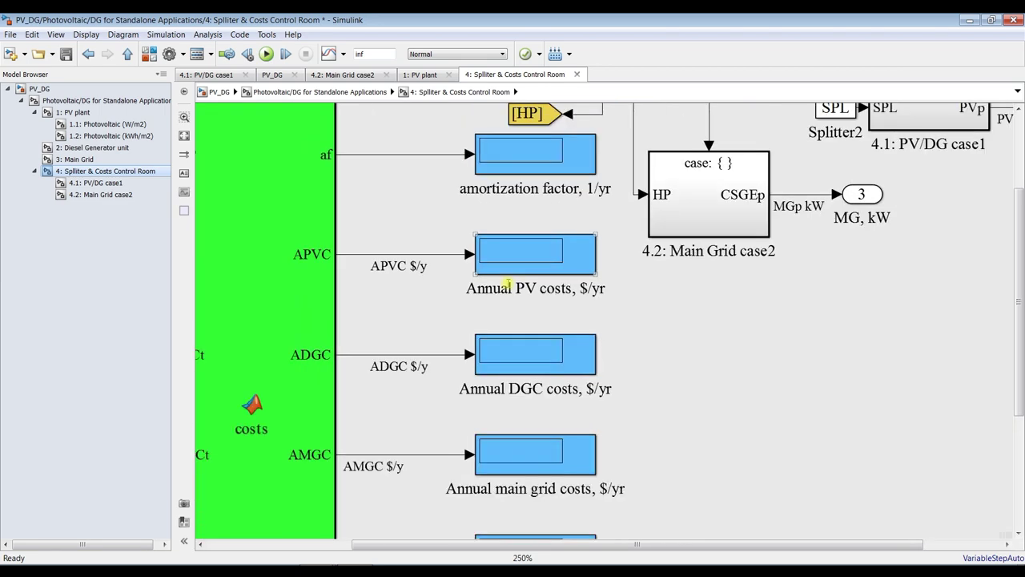
scroll(507, 284, "down", 2)
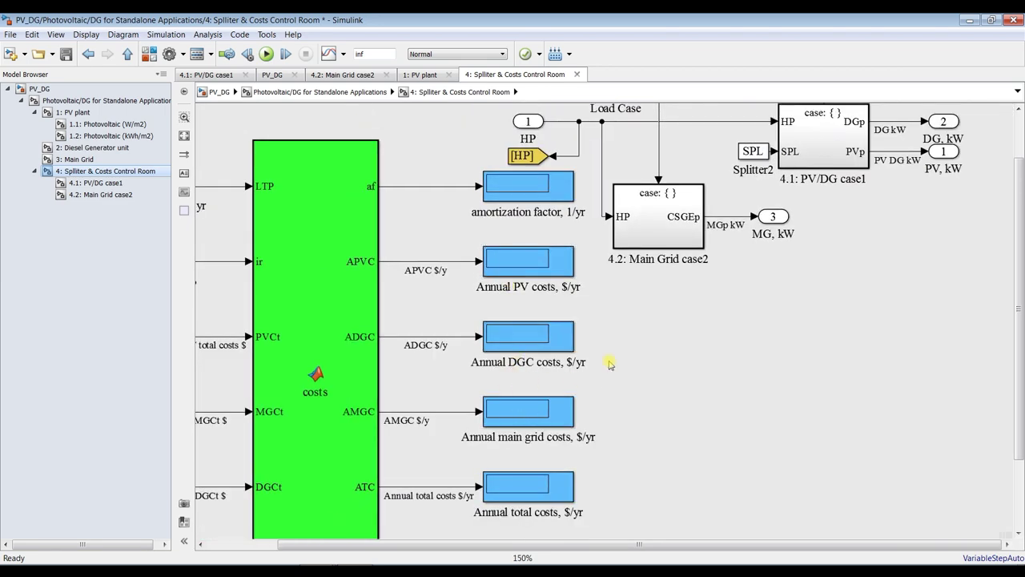
left_click_drag(1008, 441, 1008, 485)
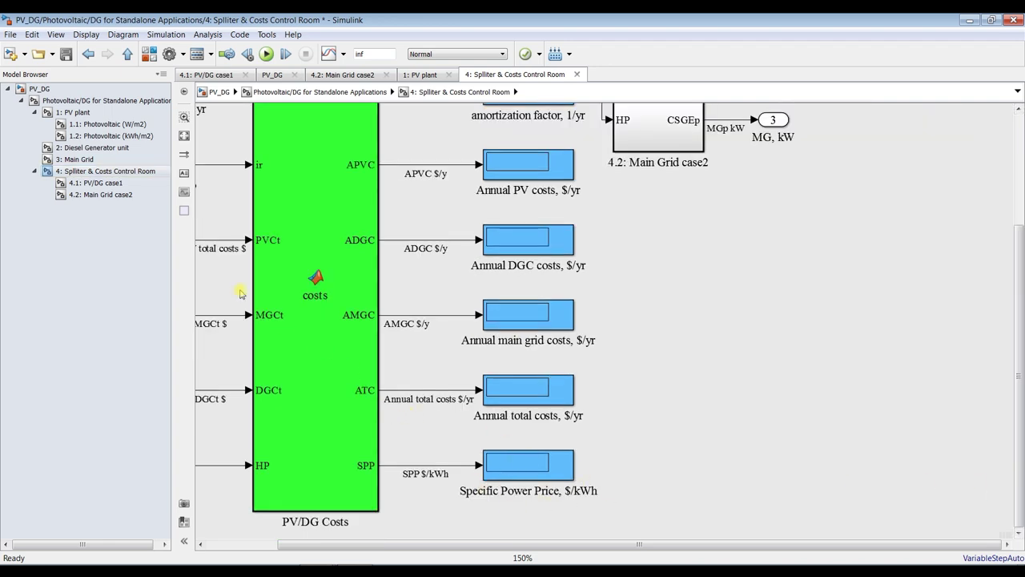
Step: Return to the Photovoltaic/DG for Standalone Applications level, set the simulation stop time to 0, save the model and run it
left_click(77, 100)
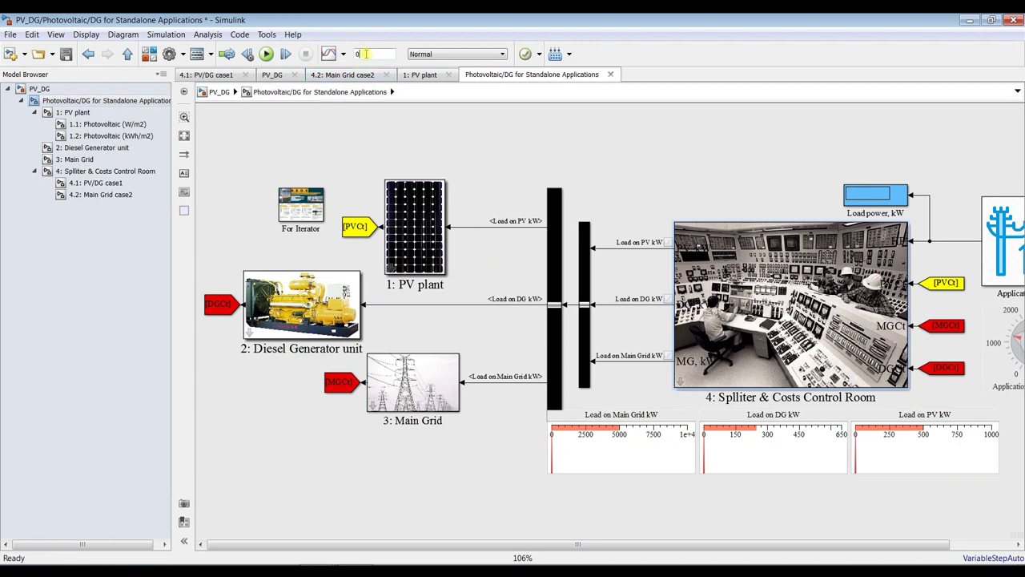
left_click(62, 55)
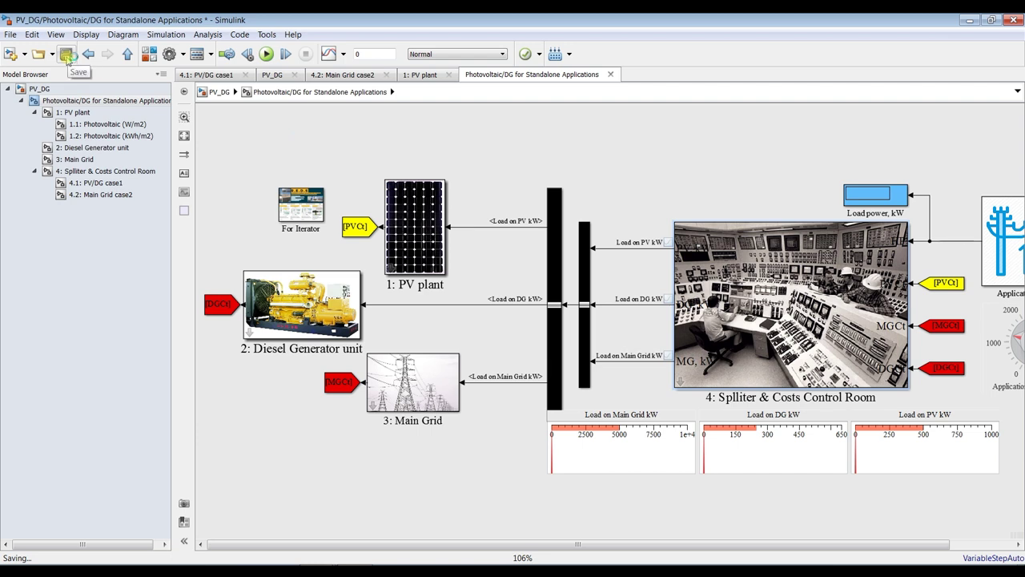
left_click(266, 55)
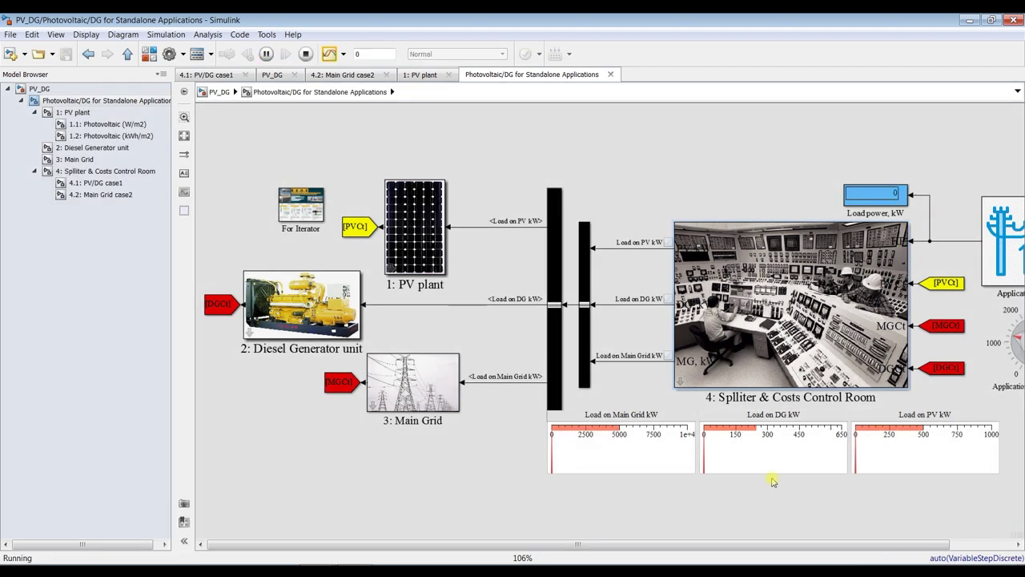
Step: Fit the plant diagram in view and examine the PV, DG and main grid load gauges below the control room
left_click(184, 137)
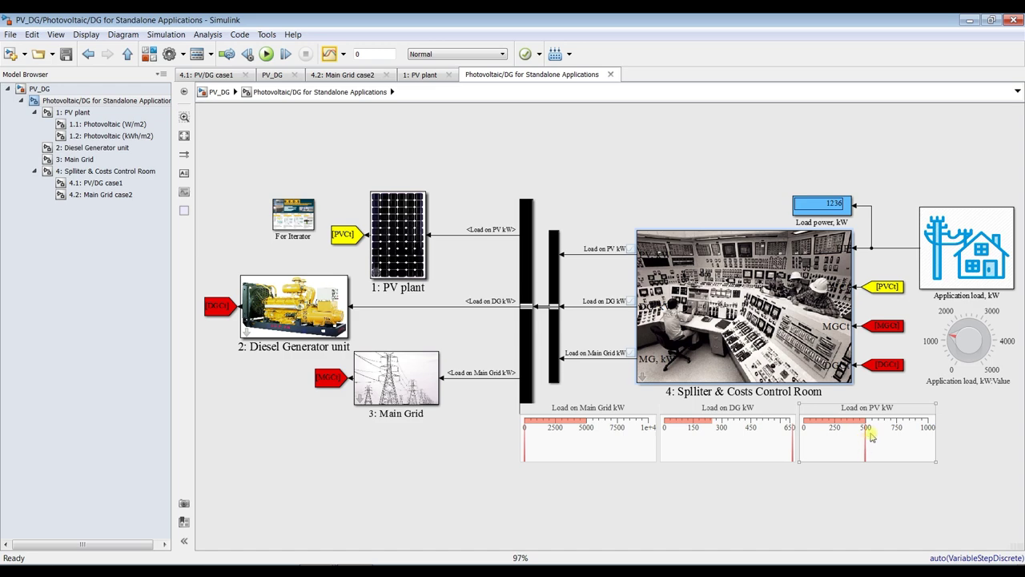
scroll(864, 443, "up", 2)
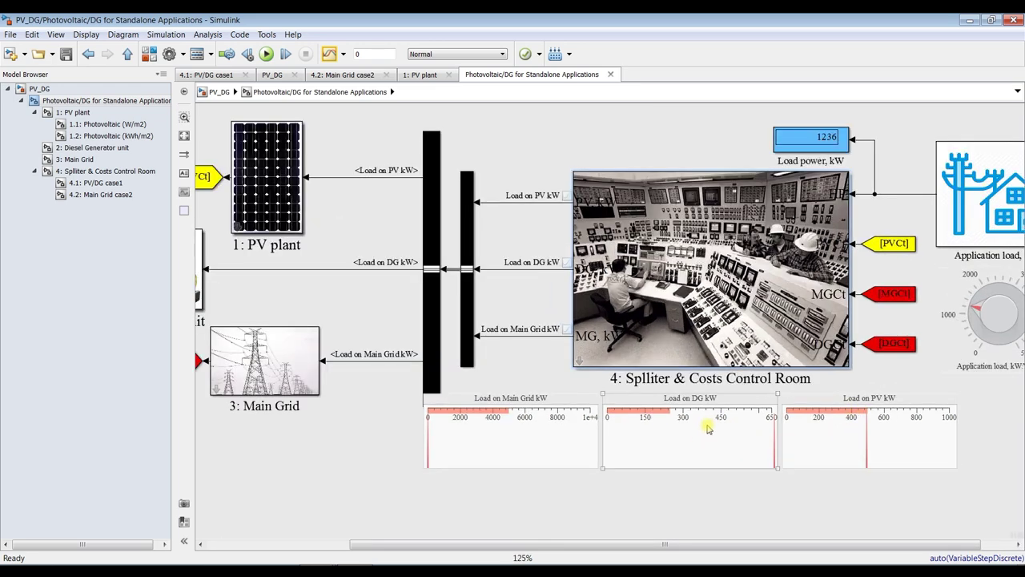
left_click(546, 437)
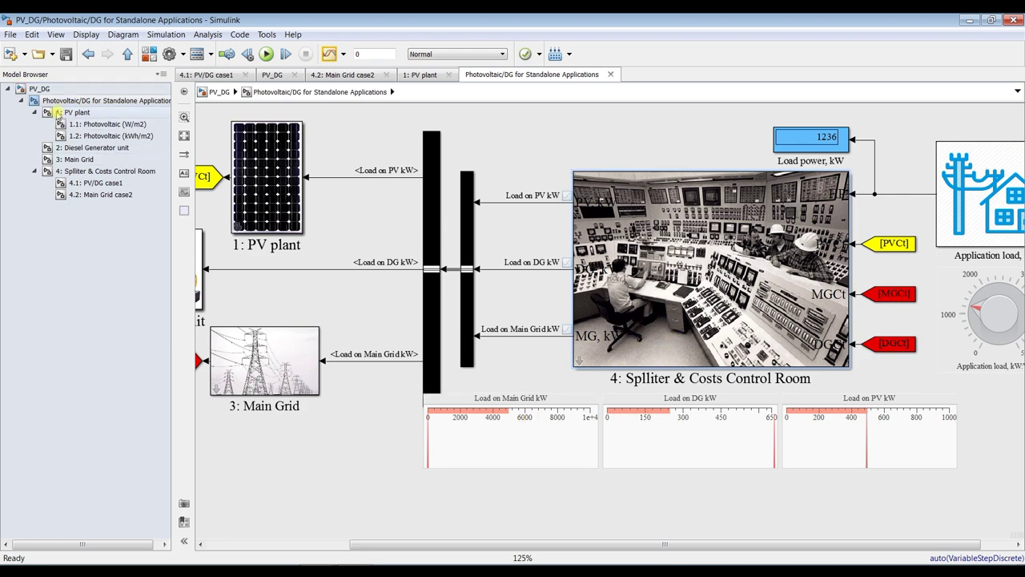
Step: Open the 1.1: Photovoltaic (W/m2) subsystem and read its simulated module voltage, current, efficiency and cell count outputs
left_click(90, 126)
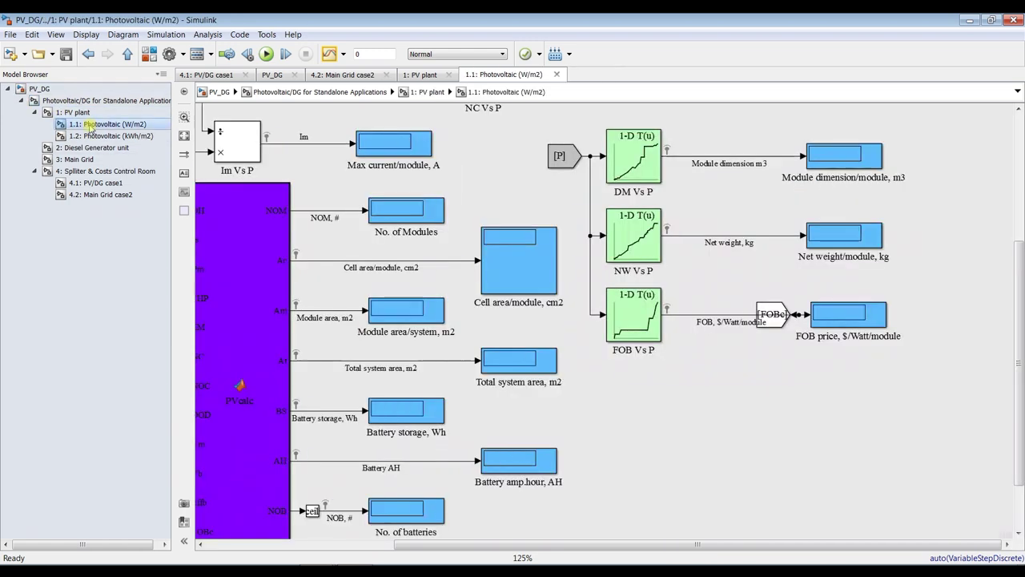
left_click(185, 137)
scroll(326, 140, "up", 4)
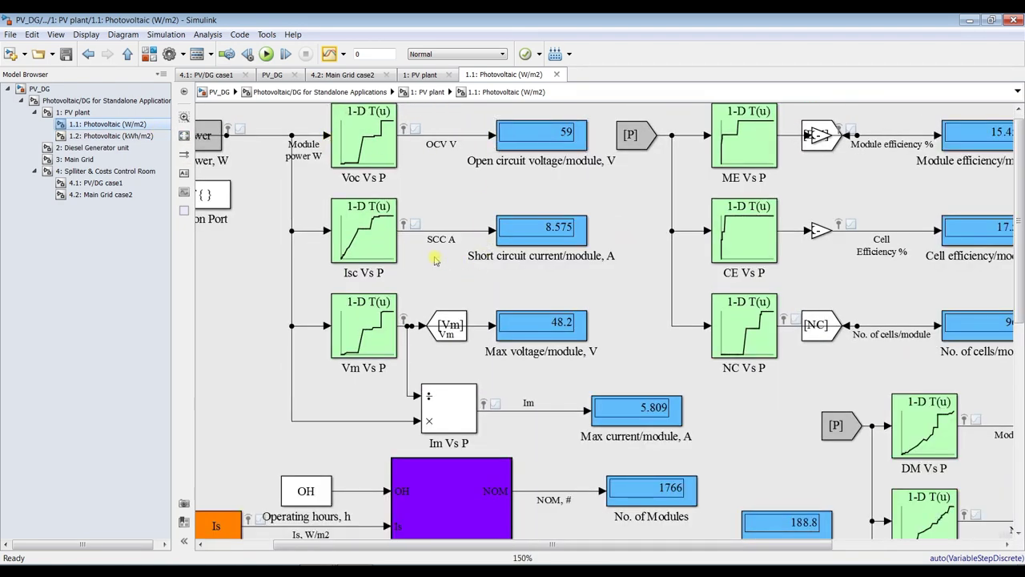
scroll(374, 238, "down", 2)
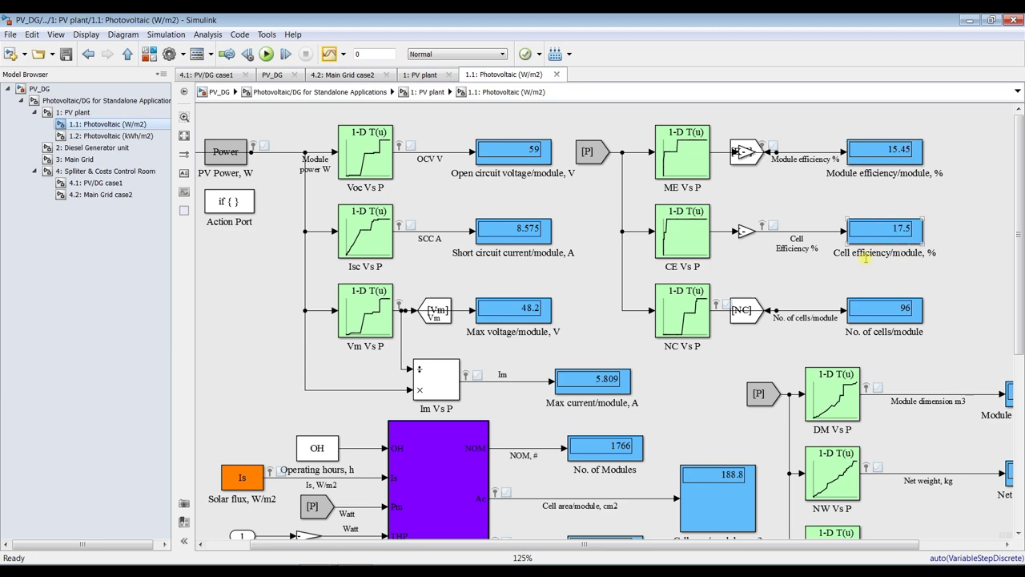
scroll(469, 304, "down", 5)
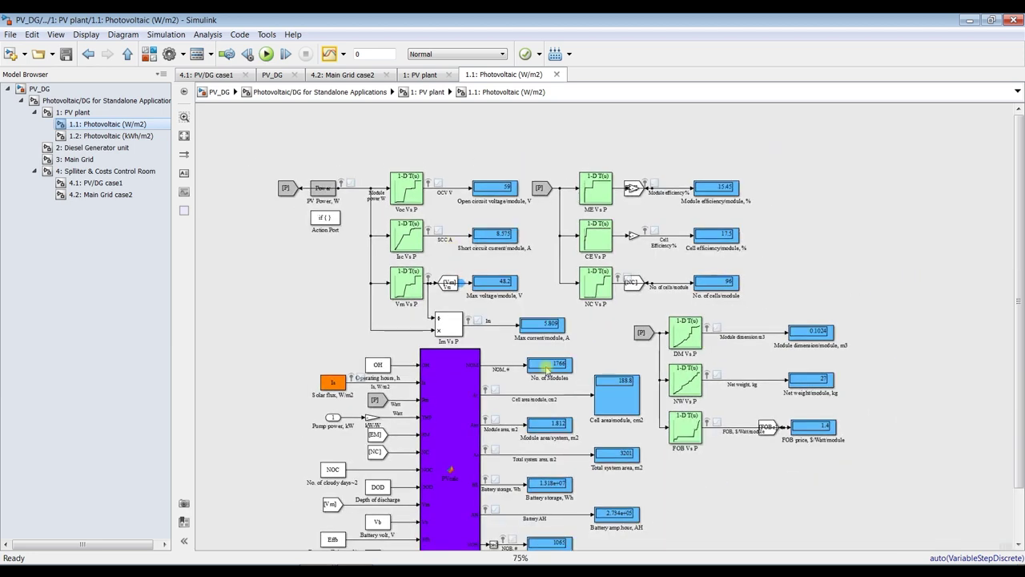
scroll(559, 492, "up", 5)
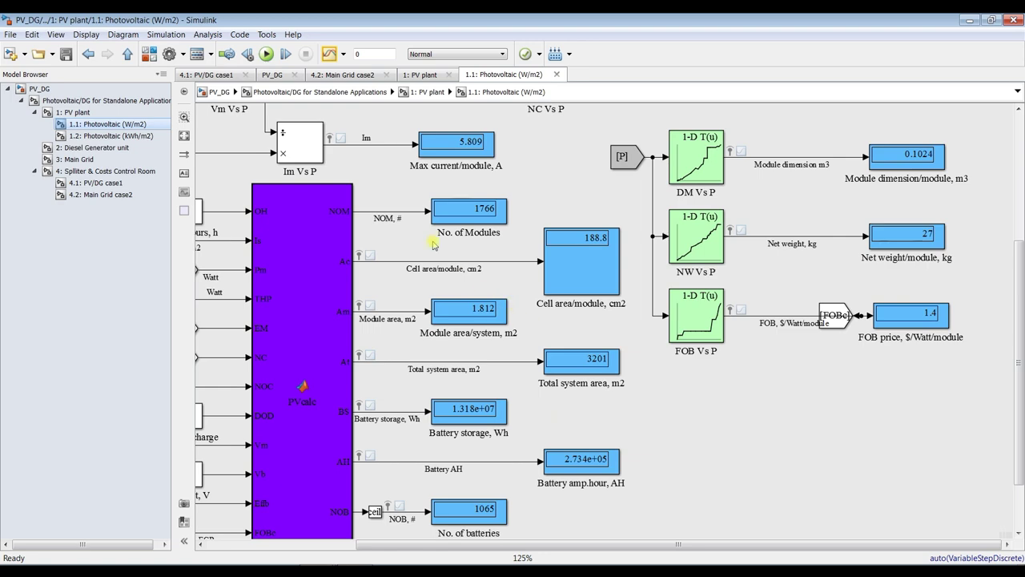
Step: Read the simulated module count, area and battery outputs, and open the 2: Diesel Generator unit to see its results
scroll(495, 226, "up", 3)
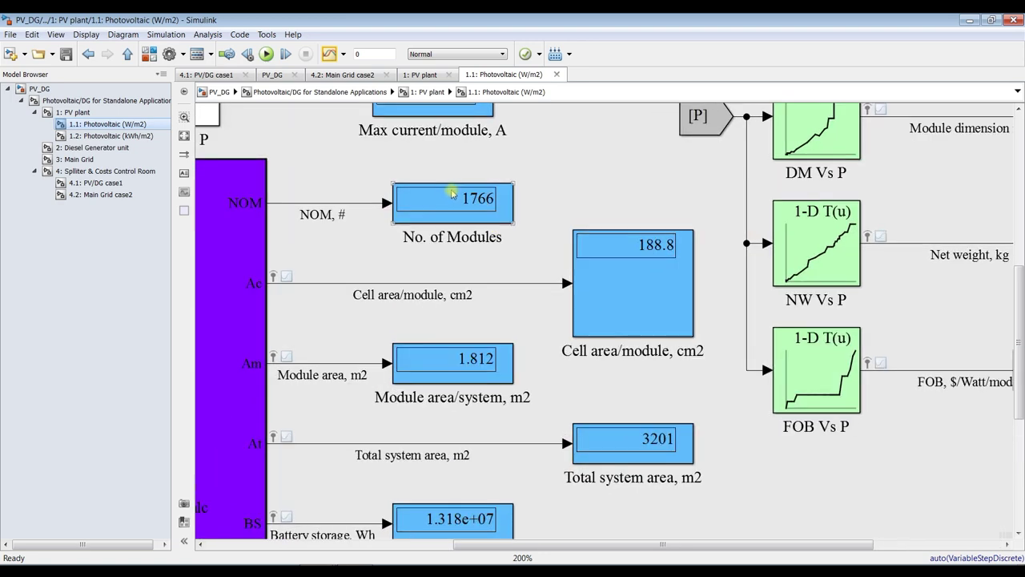
left_click(397, 382)
scroll(404, 384, "down", 2)
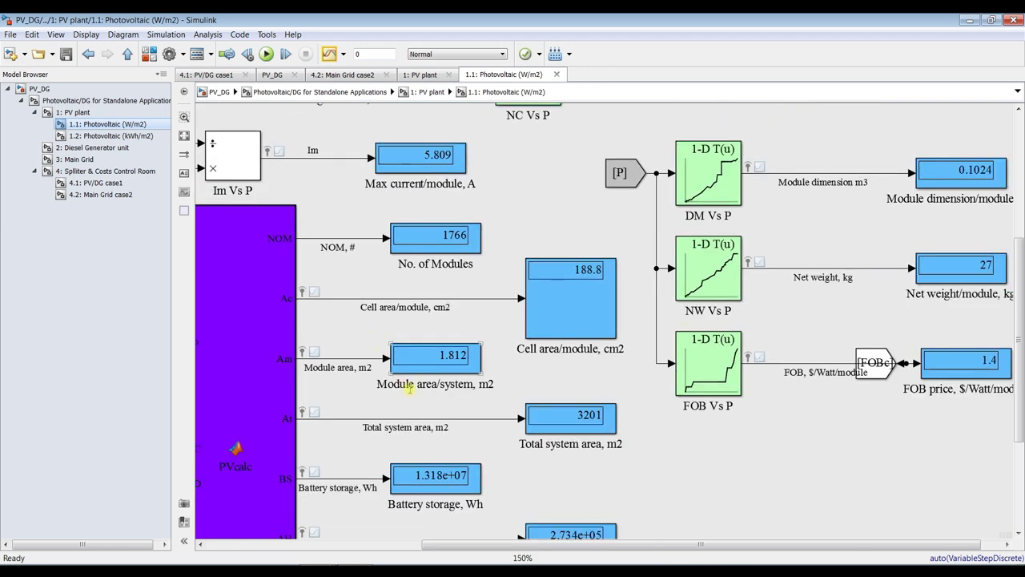
scroll(590, 393, "up", 4)
left_click(670, 424)
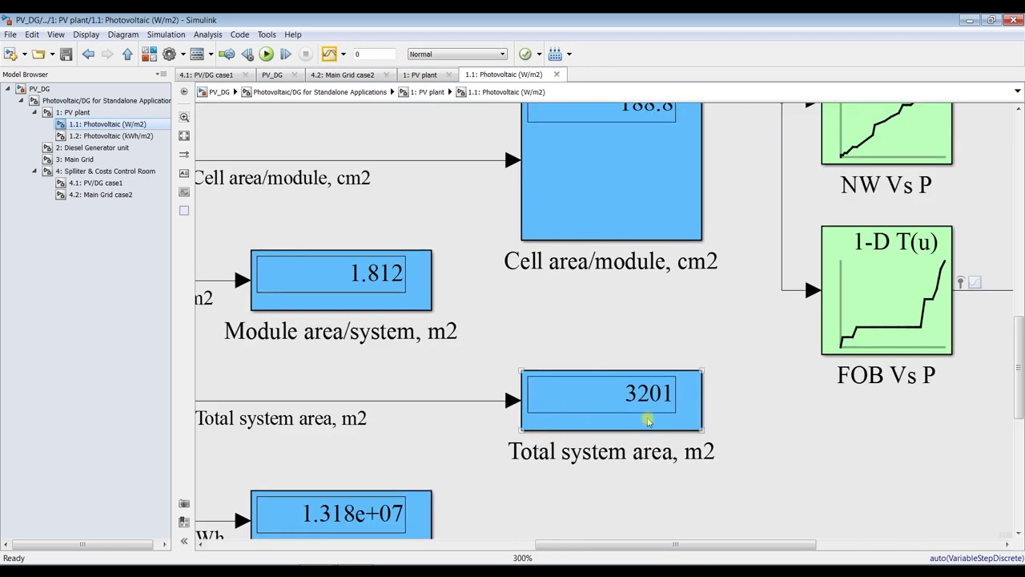
scroll(557, 340, "down", 3)
scroll(555, 335, "down", 1)
left_click(424, 459)
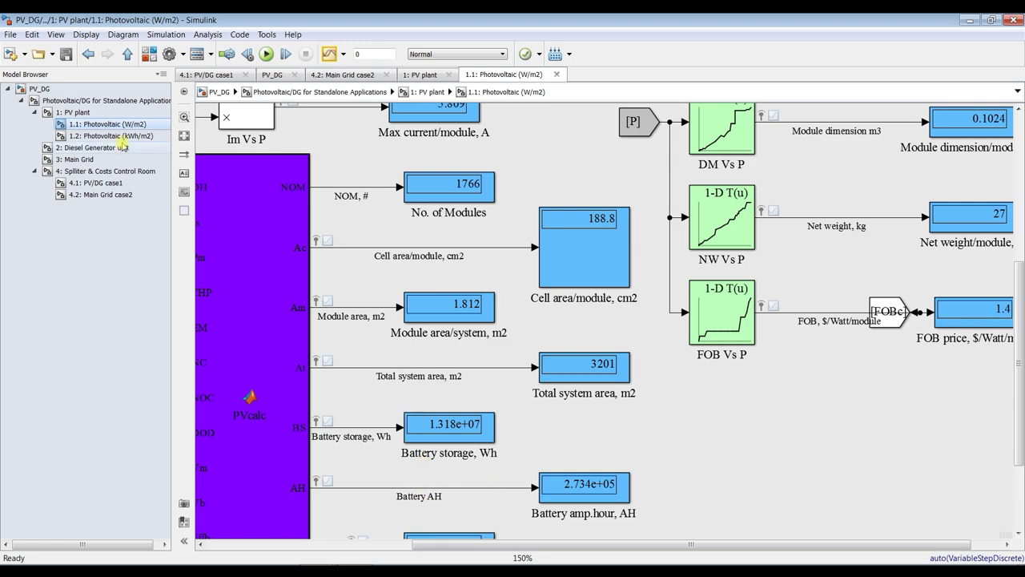
left_click(86, 150)
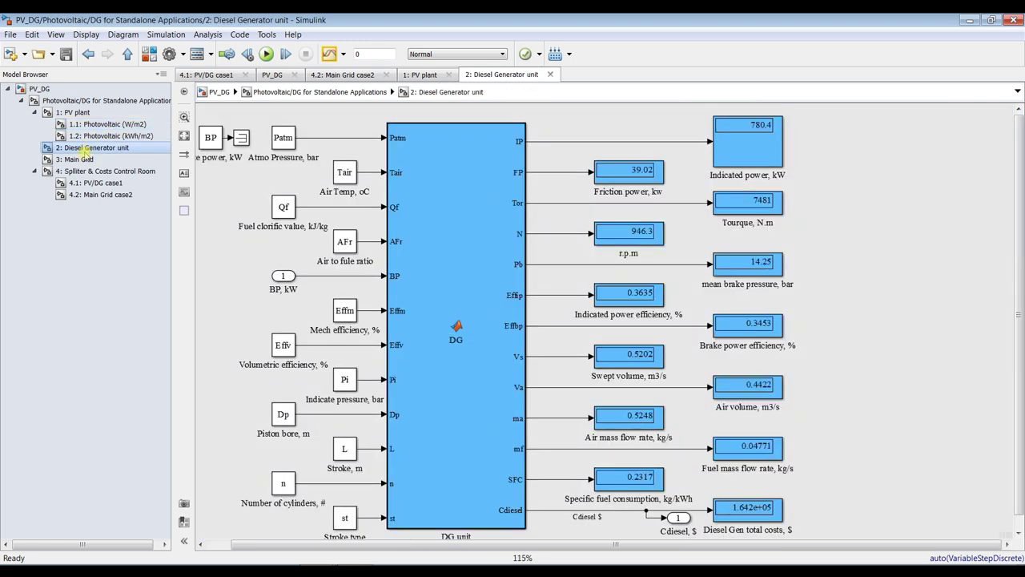
Step: Return to the plant level, lower the control room block's splitter ratio, accept its parameters and save the model
left_click(64, 100)
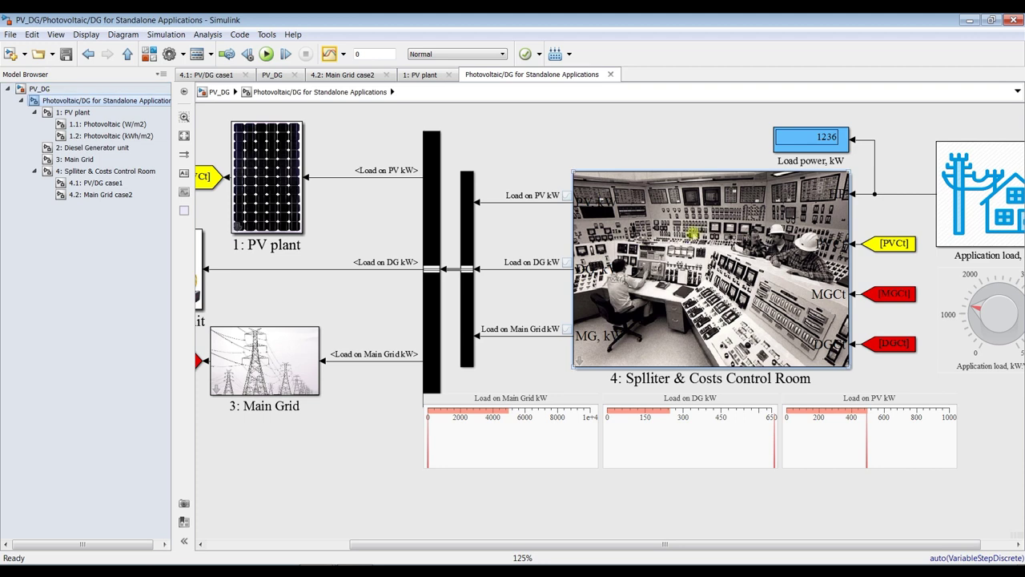
double_click(690, 214)
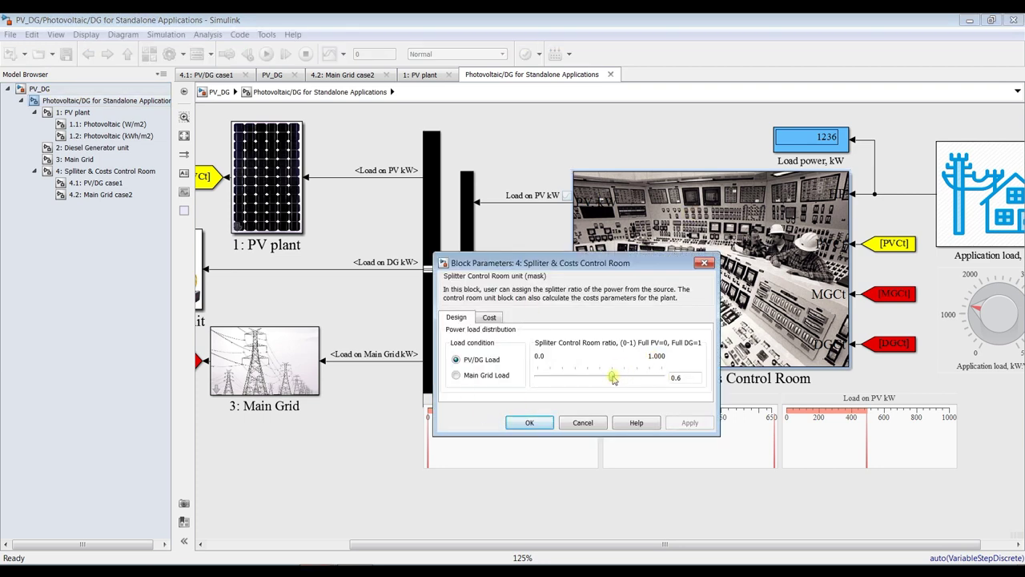
left_click_drag(613, 378, 610, 377)
left_click(532, 425)
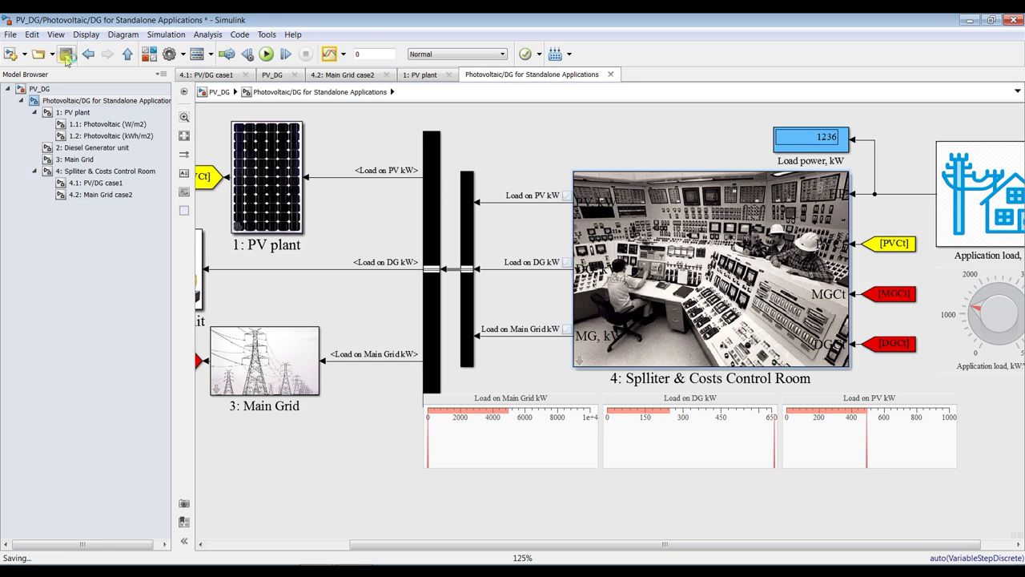
Step: Rerun the simulation with the changed splitter ratio and check the DG and PV load gauges and the application load knob
left_click(267, 53)
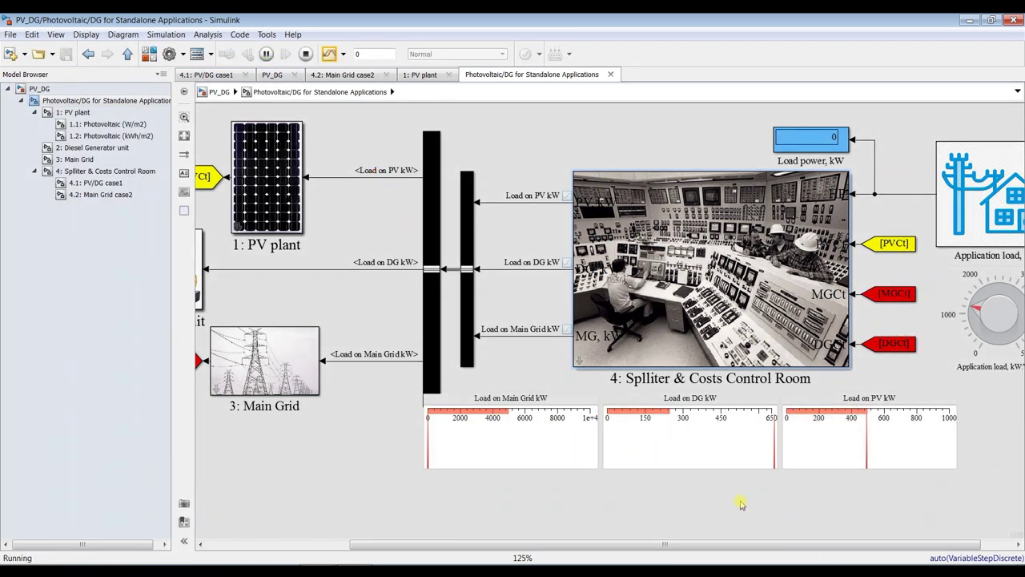
left_click(760, 455)
left_click(857, 406)
left_click(963, 327)
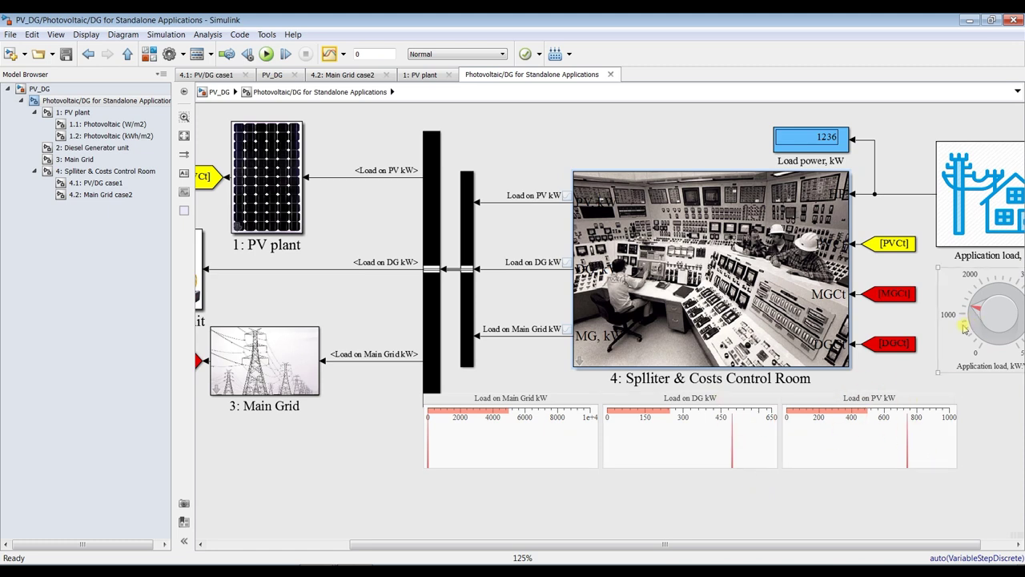
Step: Open the 2: Diesel Generator unit subsystem and read its recalculated power, torque, speed and efficiency outputs
left_click(85, 149)
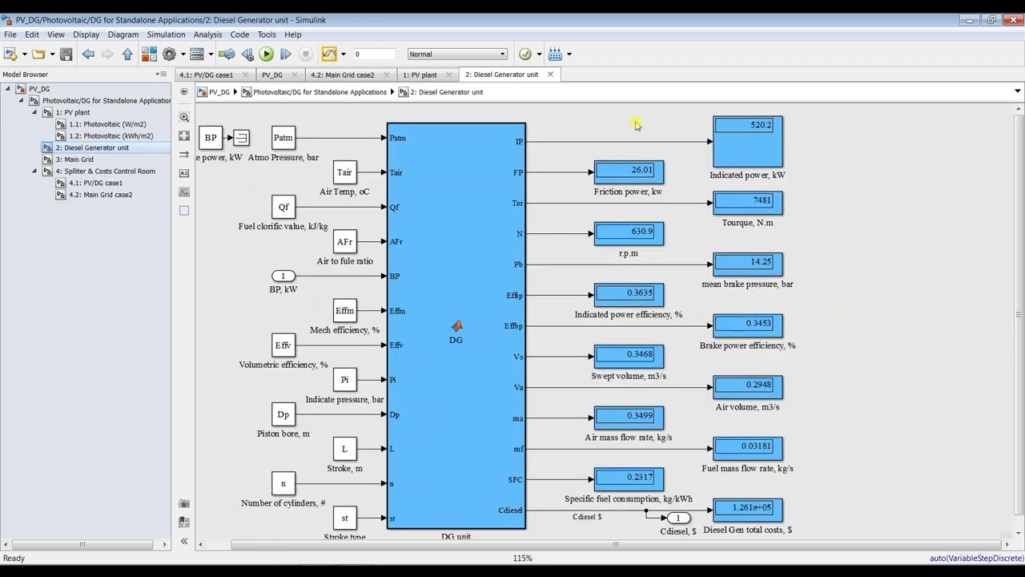
scroll(805, 121, "up", 3)
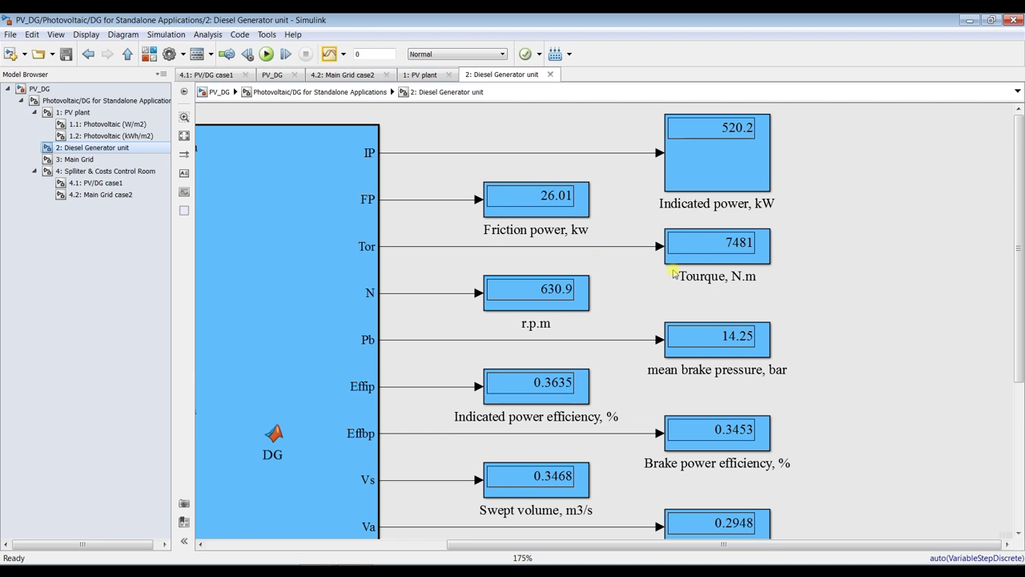
scroll(703, 278, "down", 2)
left_click(426, 258)
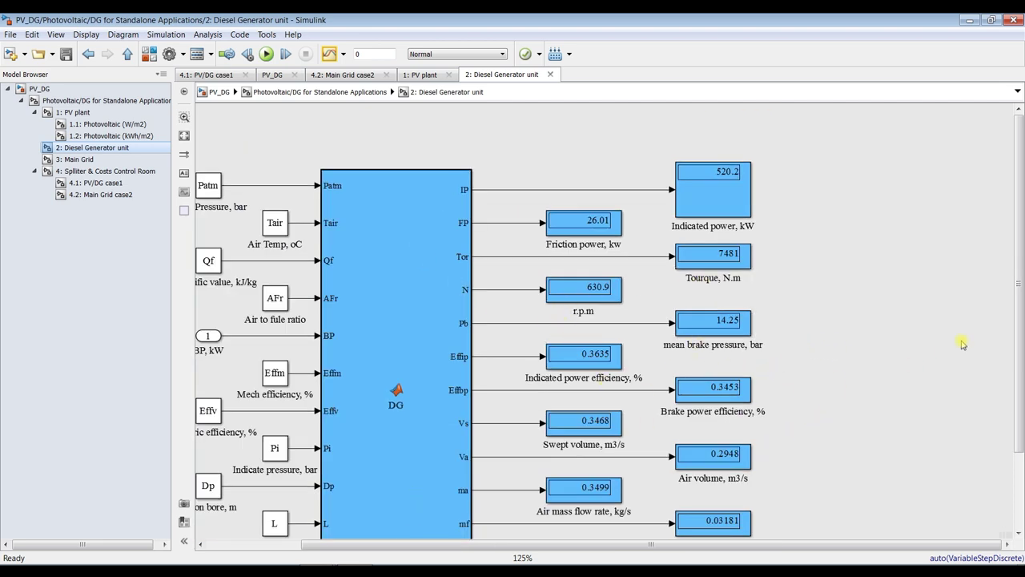
Step: Examine the diesel generator's brake pressure, efficiency, air and fuel flow, specific fuel consumption and total cost outputs
scroll(468, 270, "down", 1)
scroll(524, 266, "up", 3)
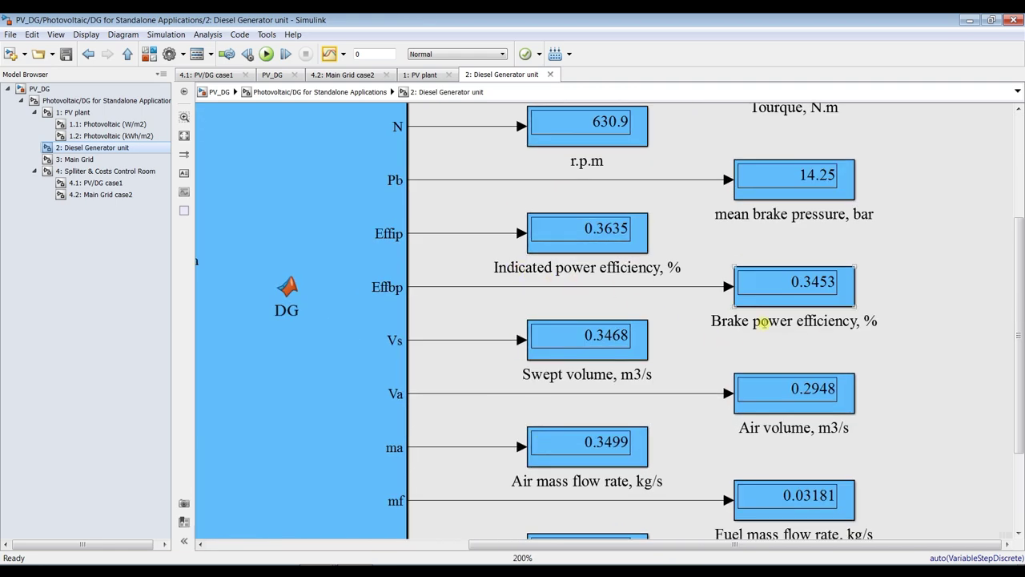
scroll(484, 355, "down", 2)
scroll(624, 484, "up", 2)
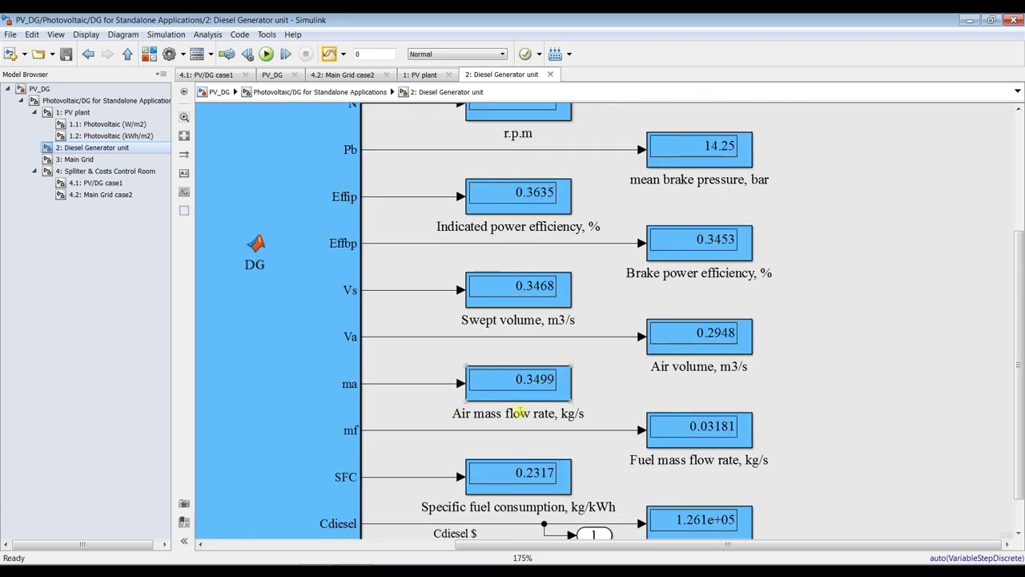
scroll(708, 455, "up", 5)
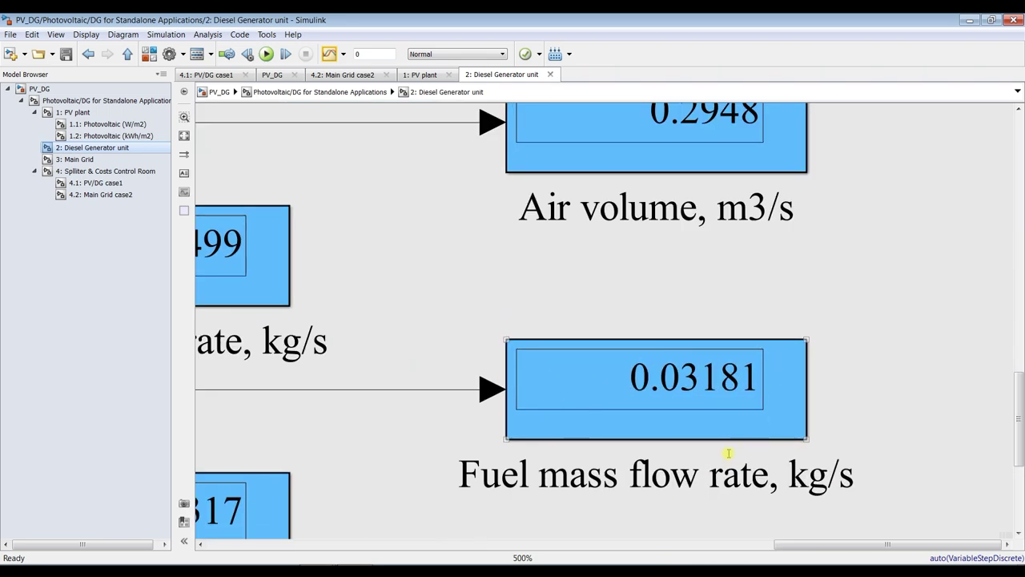
scroll(655, 390, "down", 5)
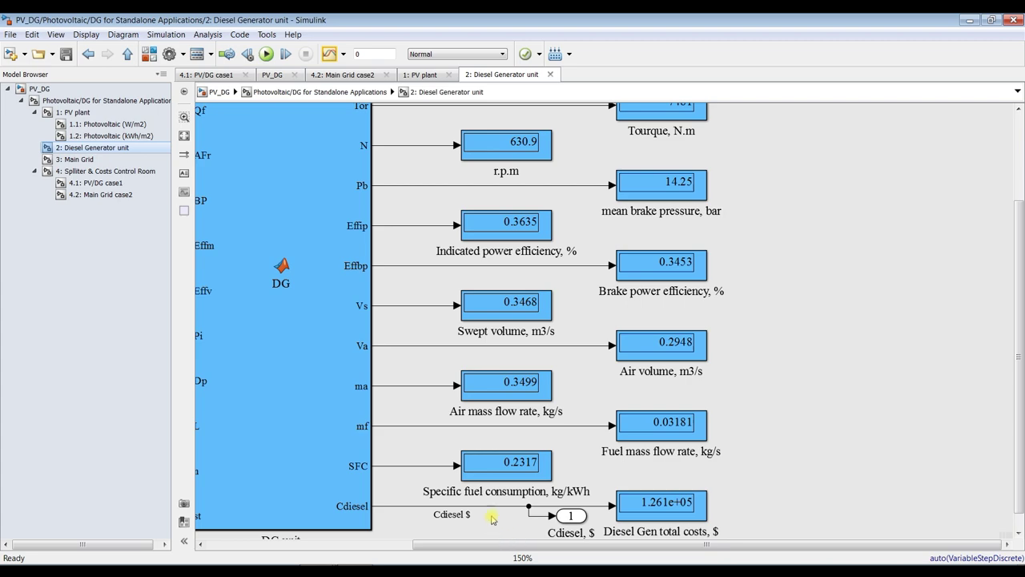
scroll(553, 513, "up", 4)
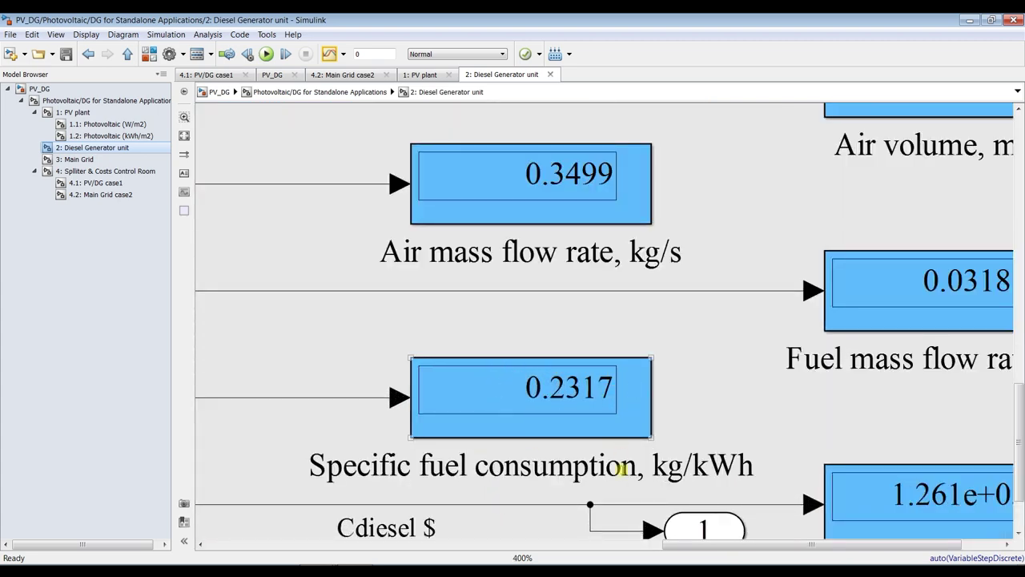
scroll(678, 457, "down", 4)
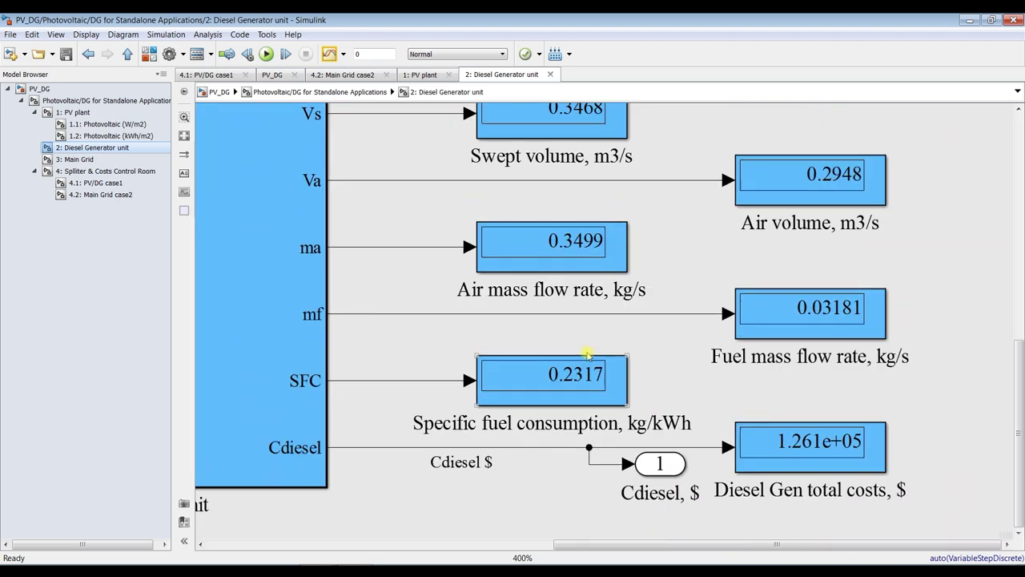
scroll(874, 453, "up", 3)
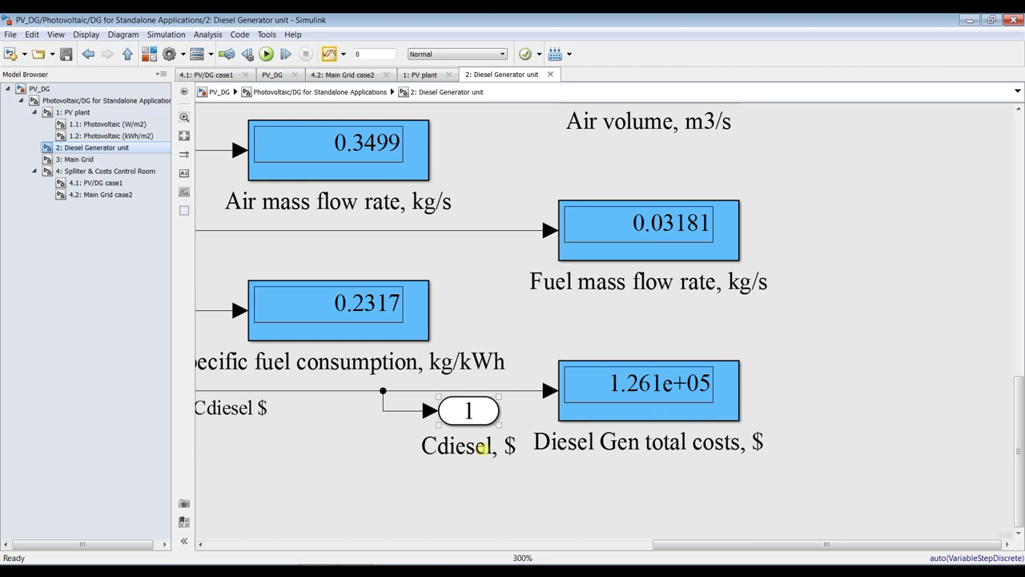
Step: Open the 3: Main Grid subsystem and check its main grid power costs output
left_click(80, 171)
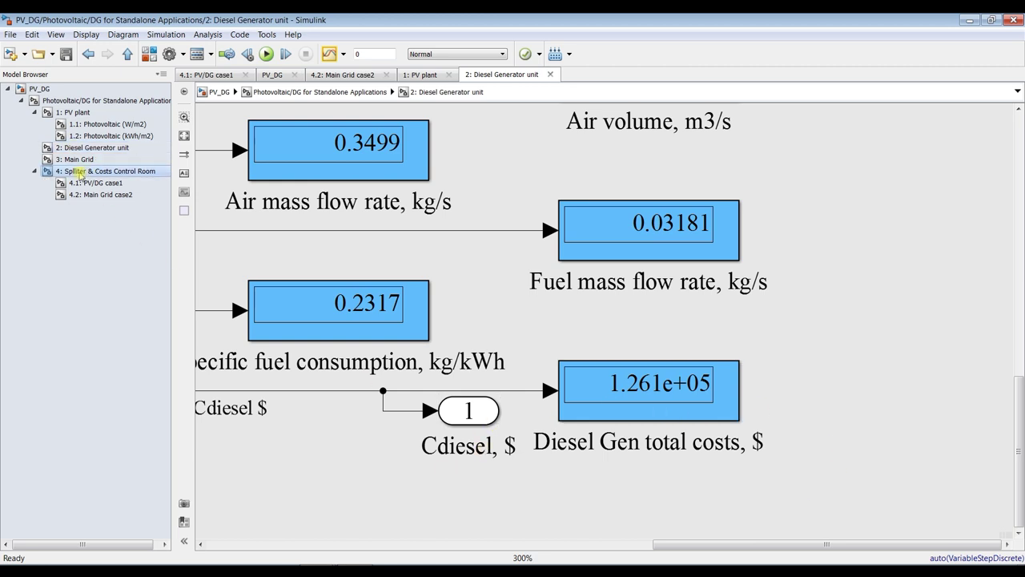
left_click(74, 159)
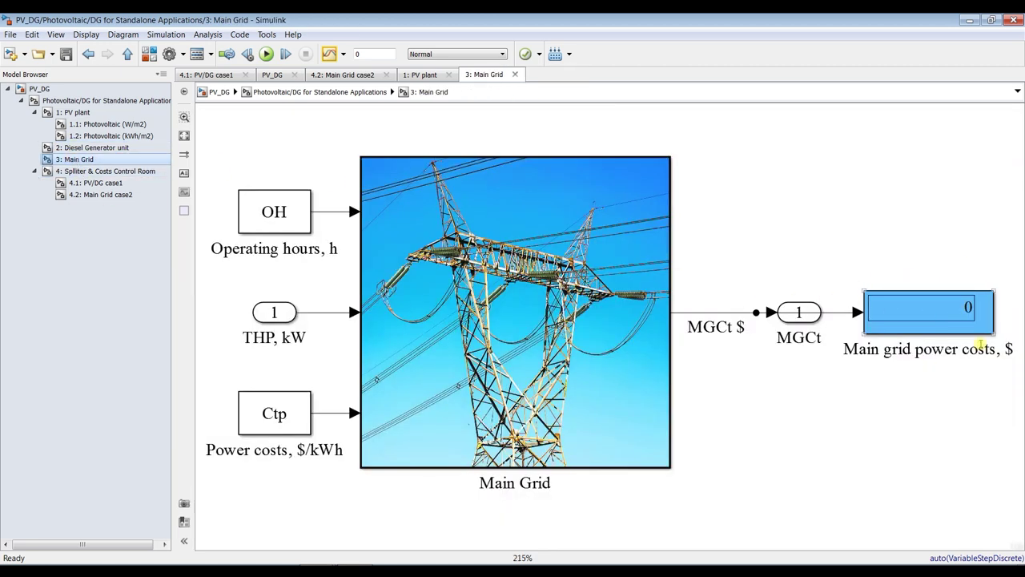
left_click(779, 301)
Step: Open the 4: Splliter & Costs Control Room subsystem and read the Specific Power Price output
left_click(101, 172)
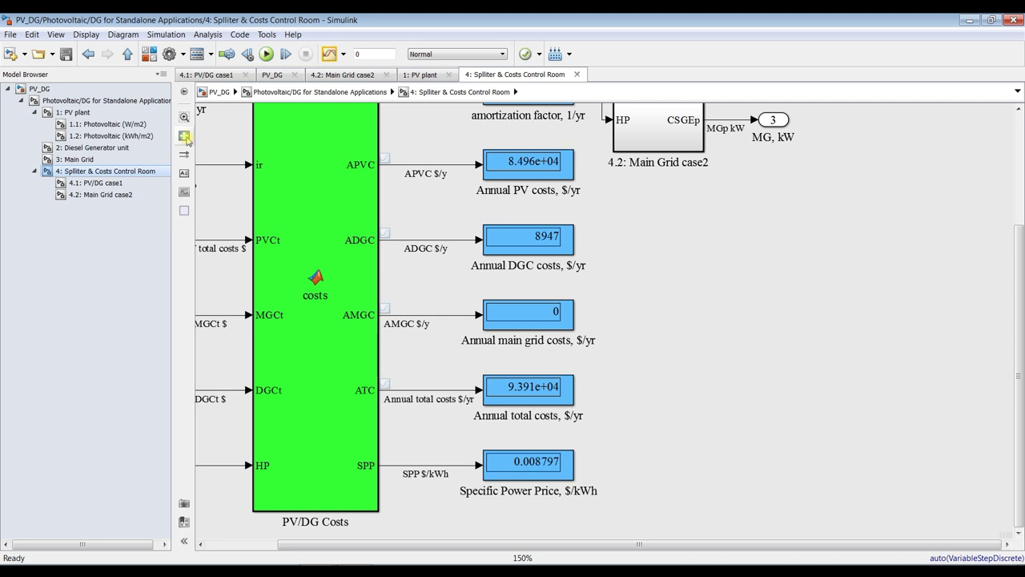
left_click(538, 478)
left_click(400, 466)
left_click(414, 444)
scroll(520, 488, "up", 5)
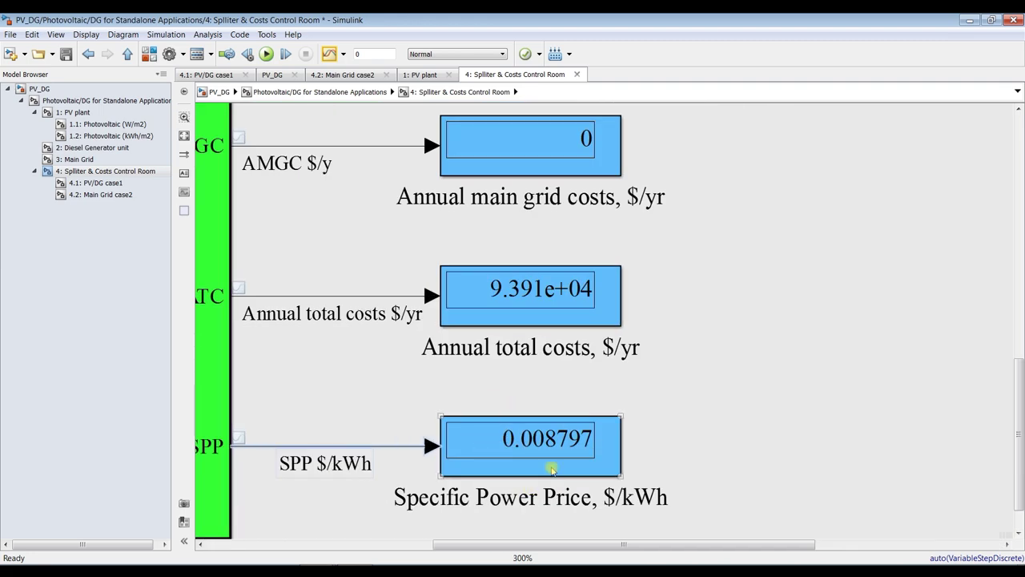
Step: Read the annual total, main grid, diesel generator and PV costs calculated by the PV/DG Costs block
scroll(550, 441, "down", 2)
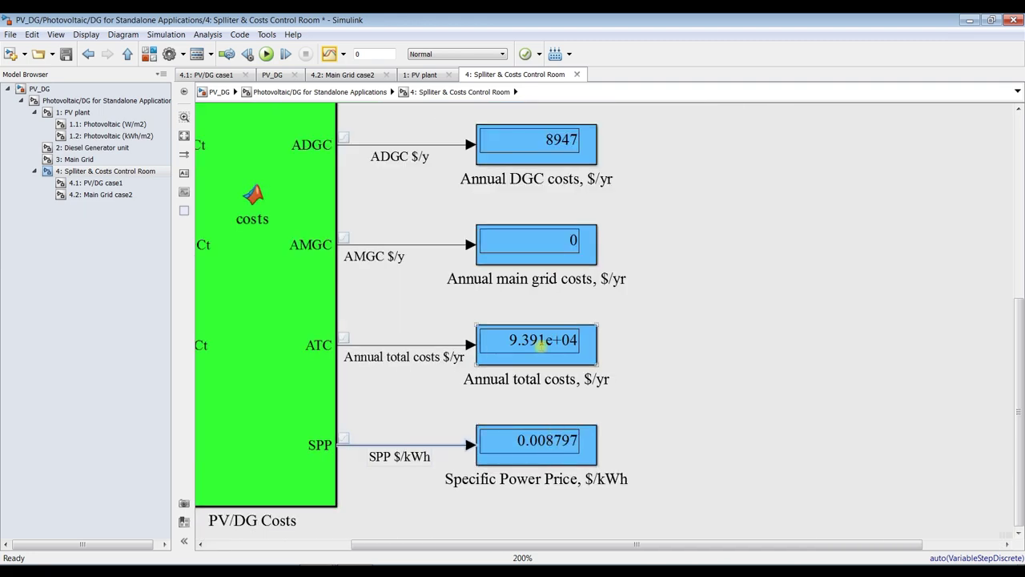
scroll(545, 375, "down", 2)
scroll(723, 350, "up", 1)
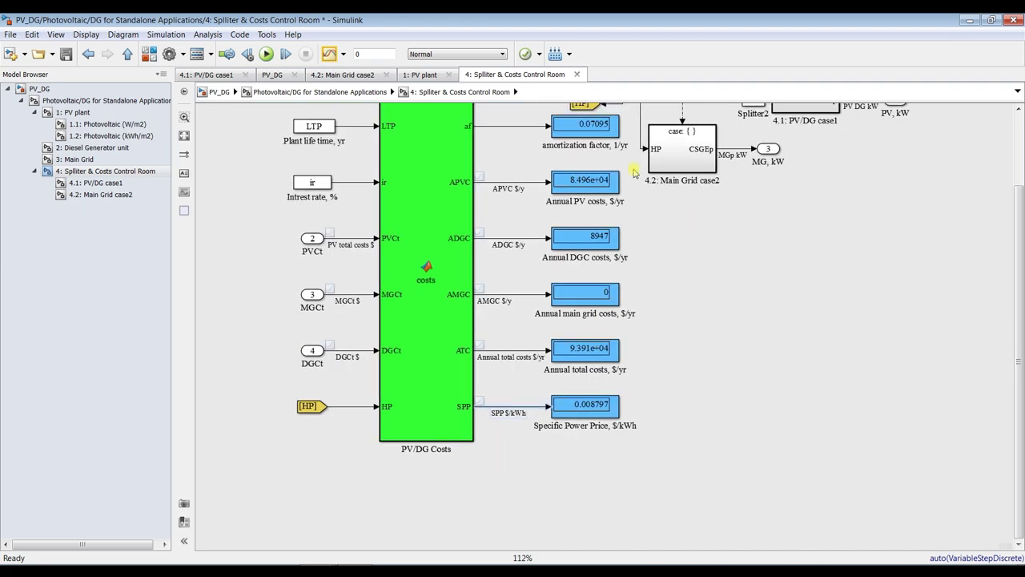
scroll(637, 174, "up", 1)
left_click(556, 364)
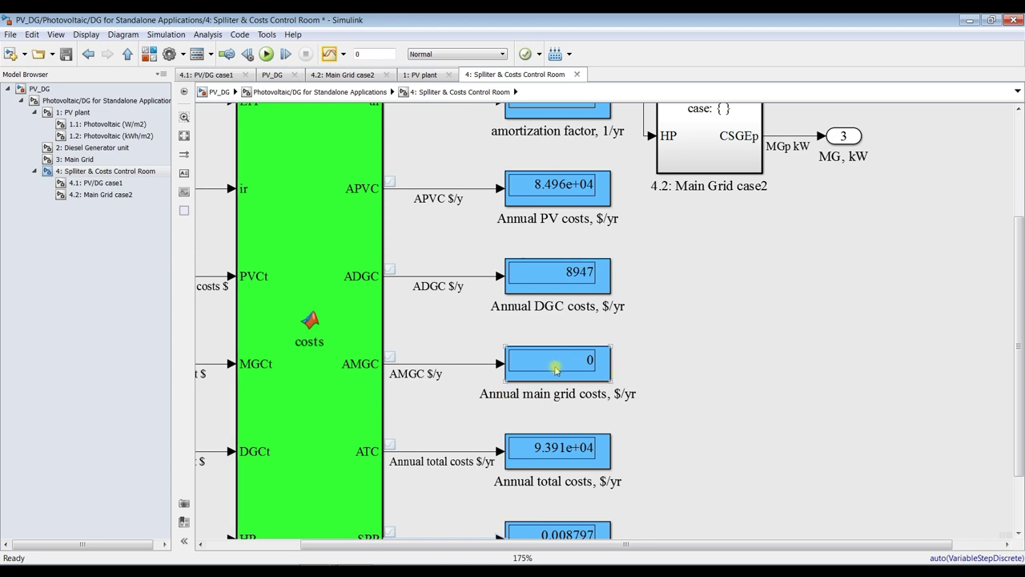
scroll(601, 375, "down", 1)
left_click(607, 249)
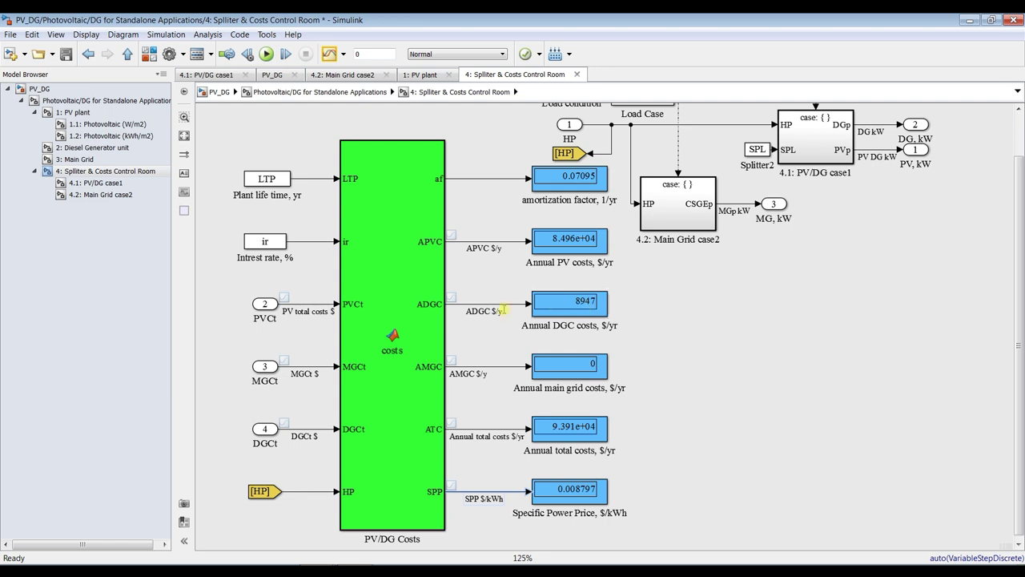
Step: Collapse the control room branch in the model hierarchy and return to the Photovoltaic/DG for Standalone Applications level
left_click(94, 183)
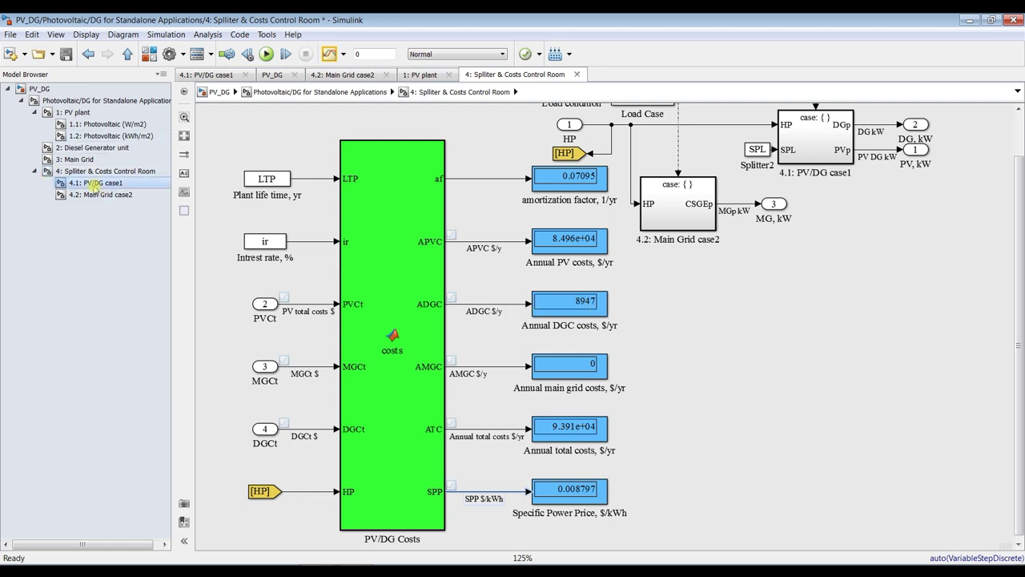
left_click(88, 171)
left_click(35, 171)
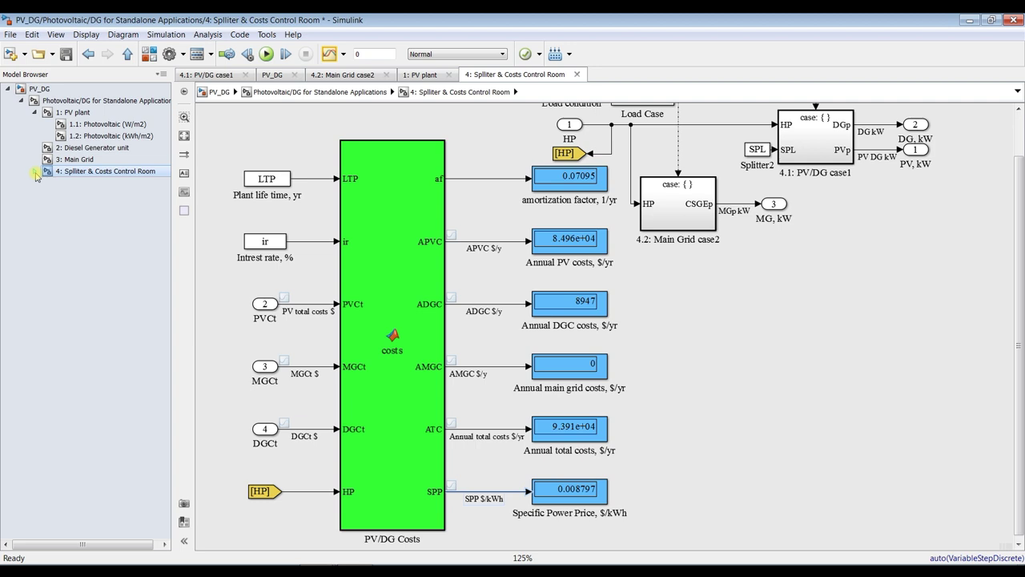
left_click(68, 101)
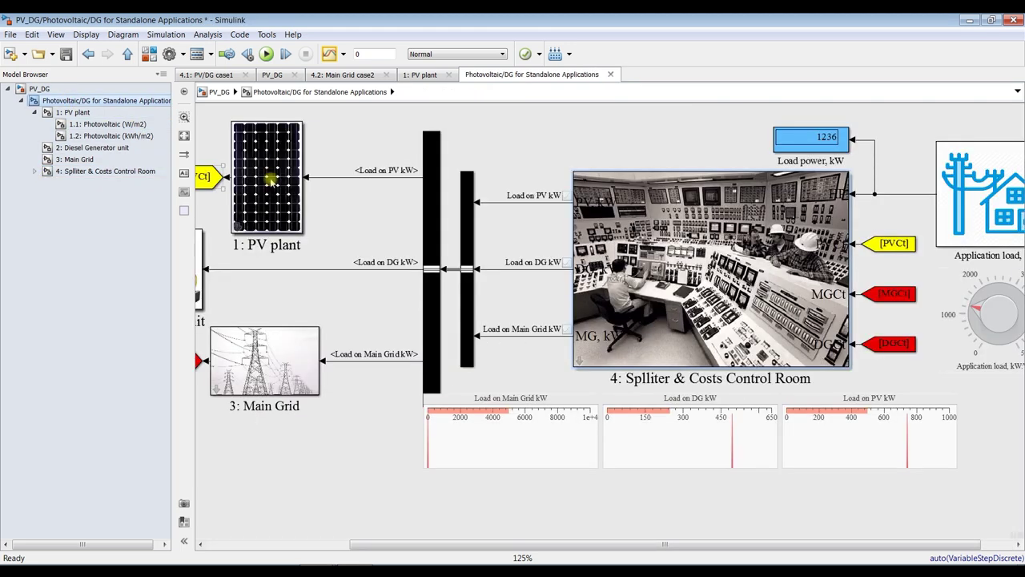
Step: Run the simulation with stop time inf and vary the application load to about 413.7 kW and back up to about 1228 kW
double_click(373, 54)
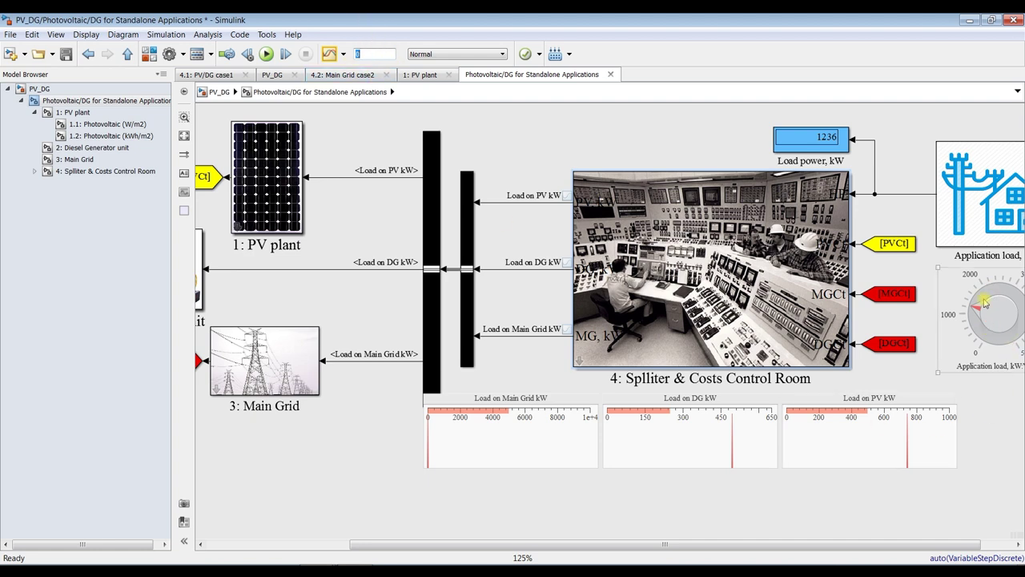
type("inf")
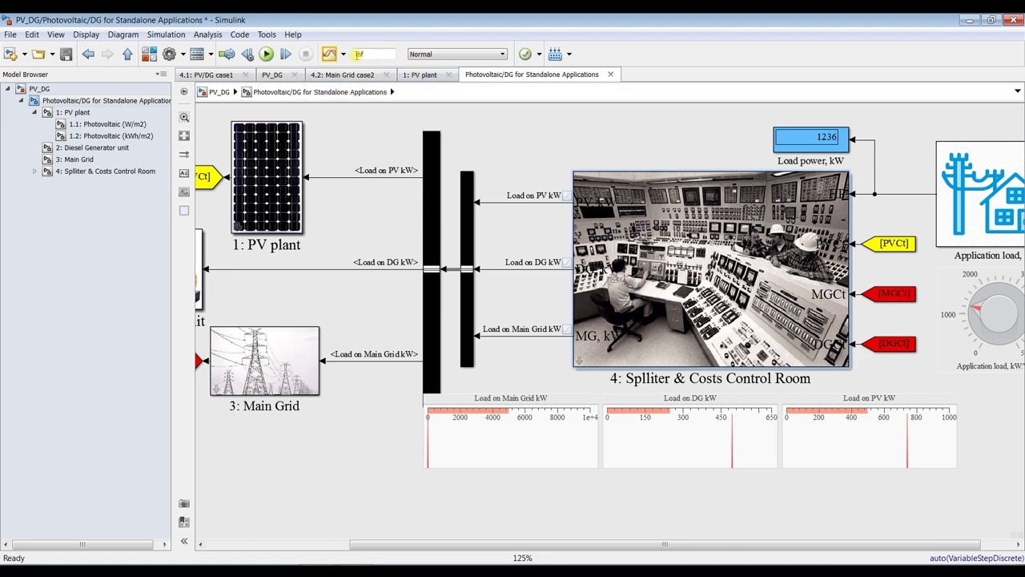
left_click(266, 54)
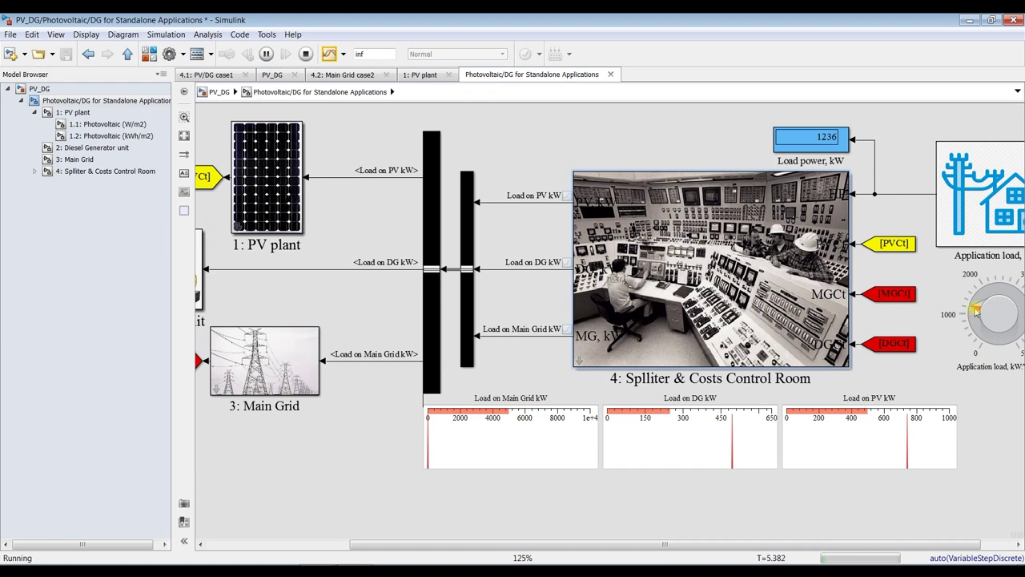
left_click_drag(976, 315, 978, 325)
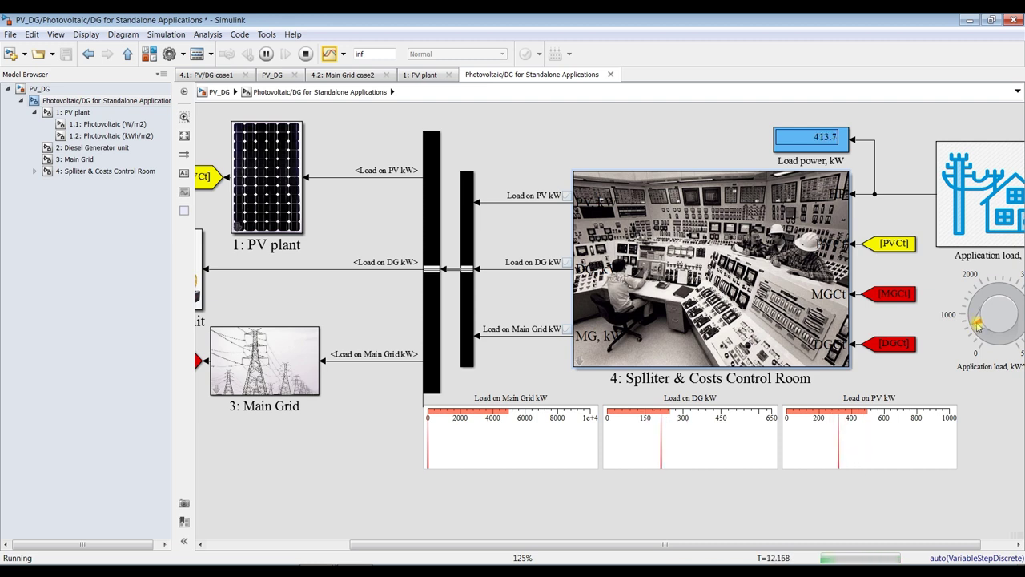
left_click_drag(977, 323, 974, 308)
Step: Open the control room block's parameters during the simulation and raise the splitter ratio to 0.500
double_click(704, 241)
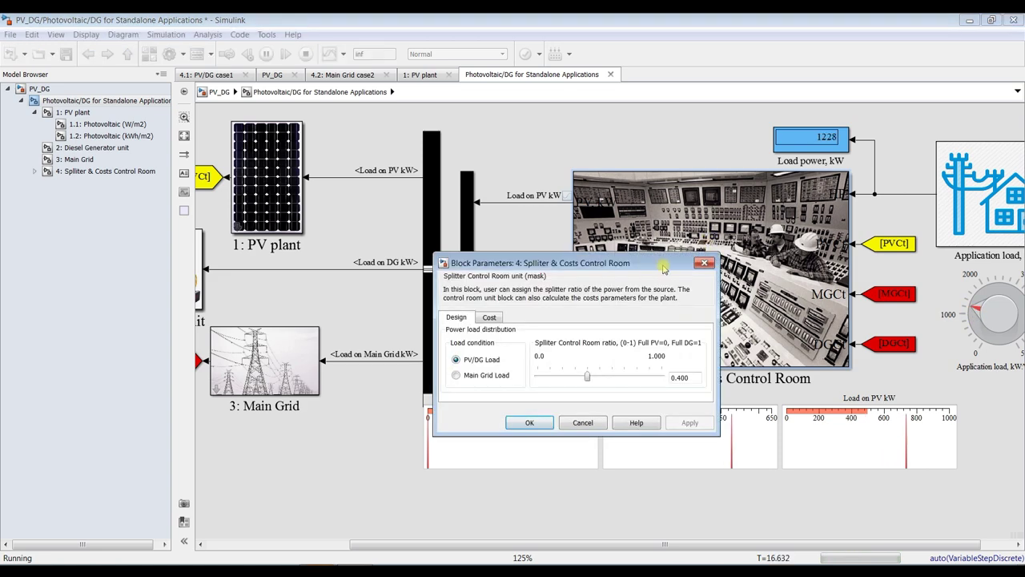
left_click_drag(640, 254, 389, 186)
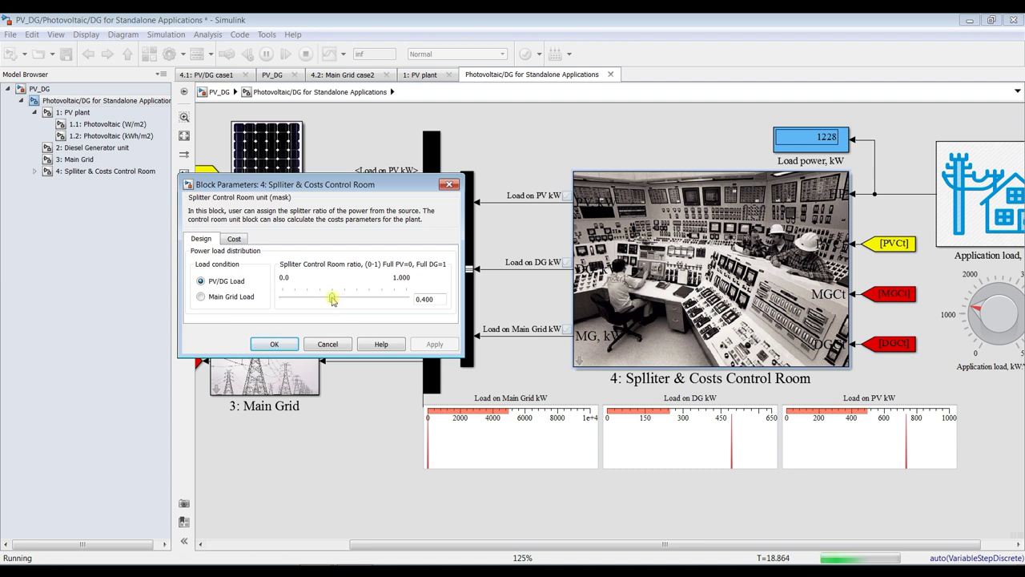
mouse_move(333, 299)
left_mouse_down()
mouse_move(341, 320)
mouse_move(347, 309)
left_mouse_up()
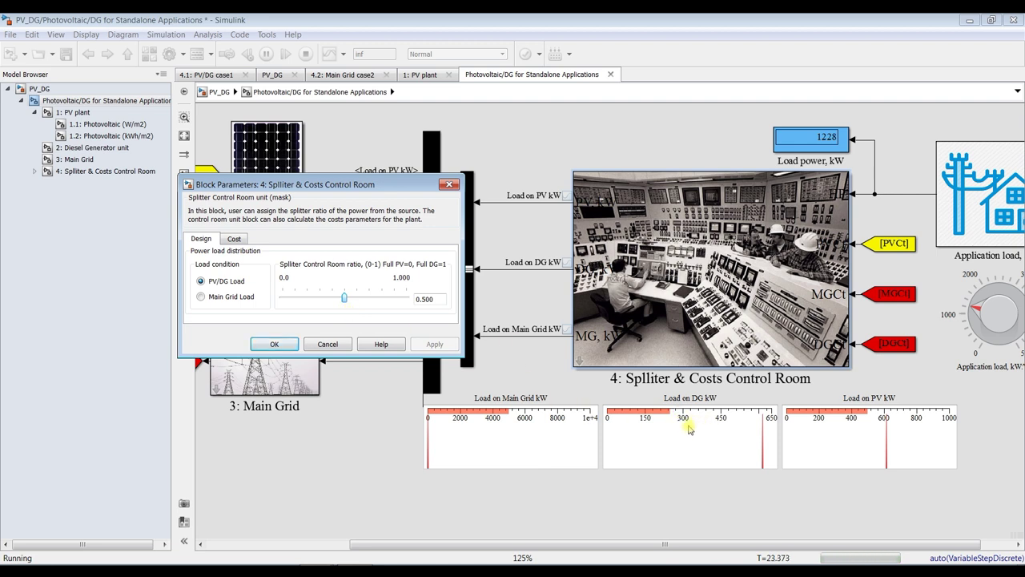
Step: Lower the splitter ratio gradually to 0.200 while watching the DG and PV load gauges, and accept the block parameters
key("Left")
key("Left")
key("Left")
key("Left")
key("Left")
key("Left")
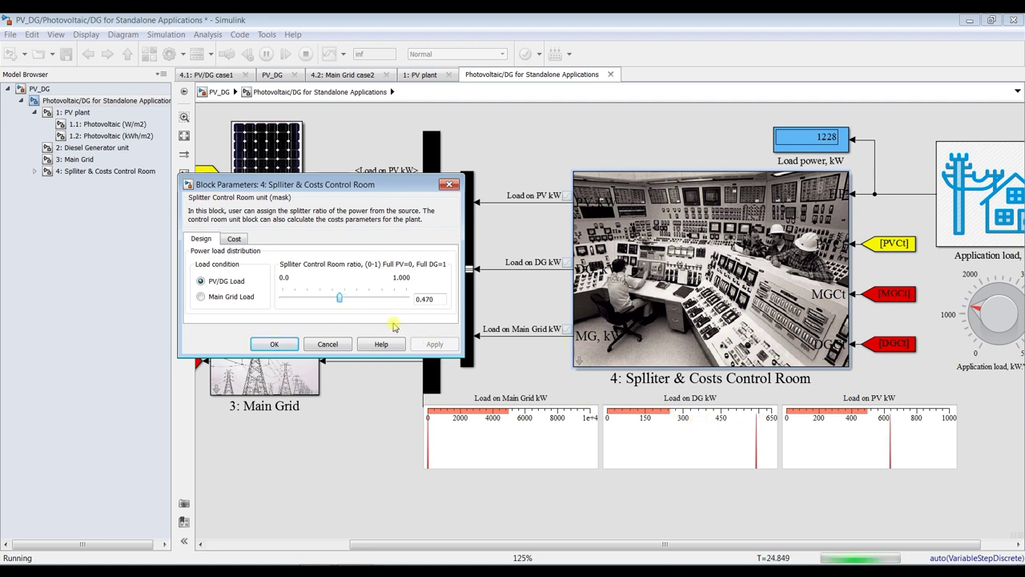
key("Left")
key("Left")
key("Left")
key("Left")
key("Left")
key("Left")
key("Left")
key("Left")
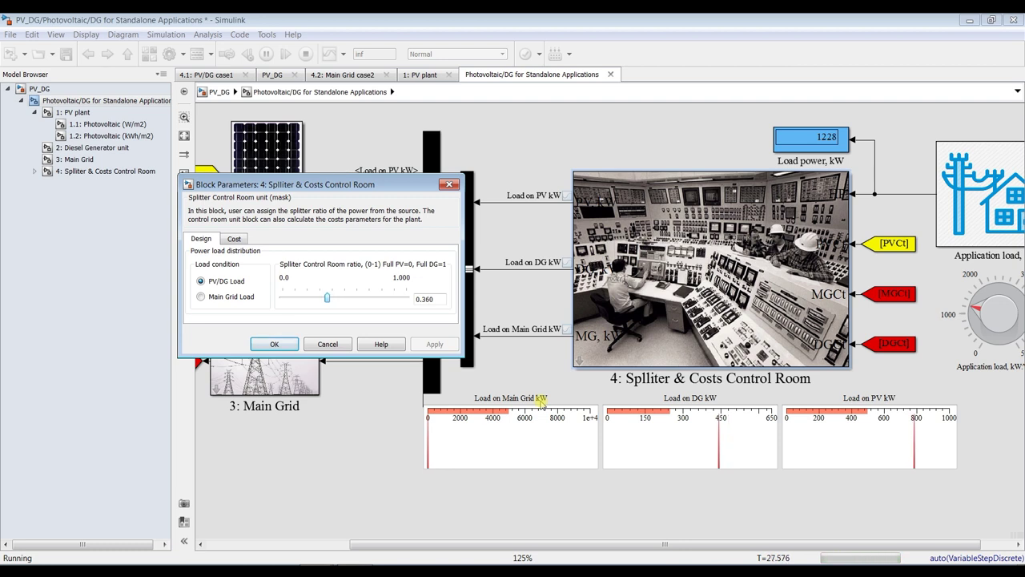
key("Left")
key("Left")
key("Left")
key("Left")
key("Left")
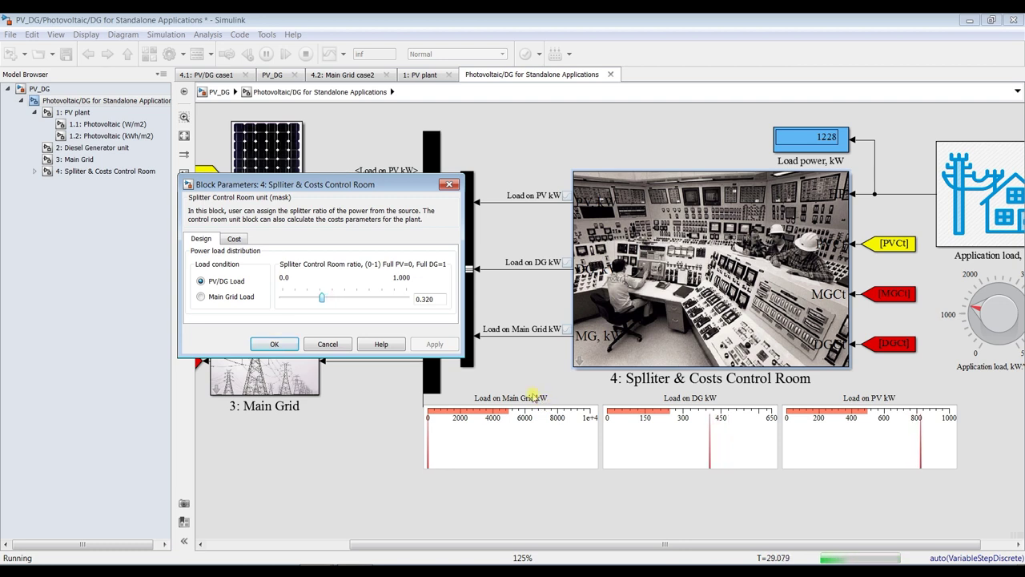
left_click_drag(320, 297, 316, 297)
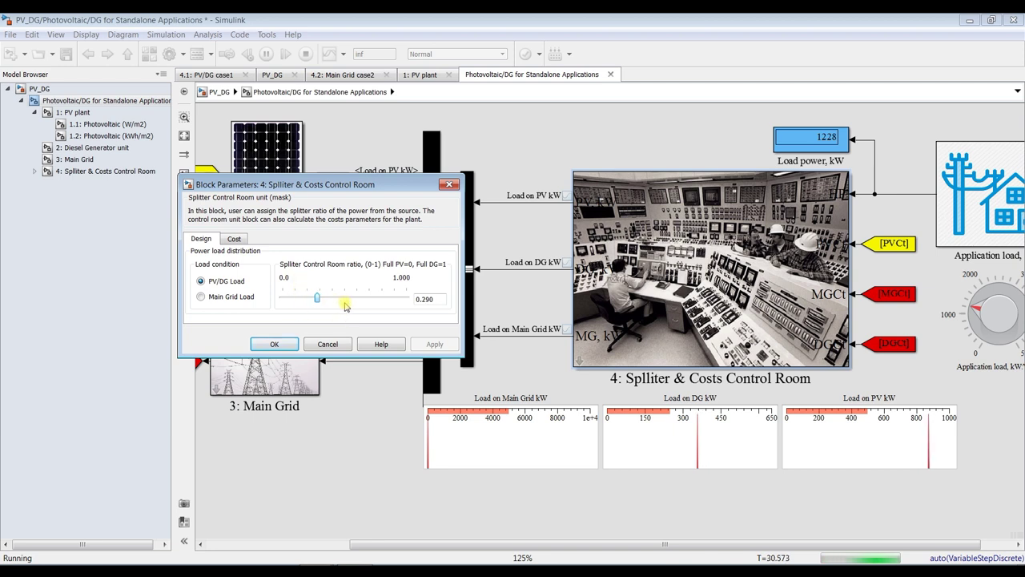
key("Left")
key("Left")
key("Left")
key("Left")
key("Left")
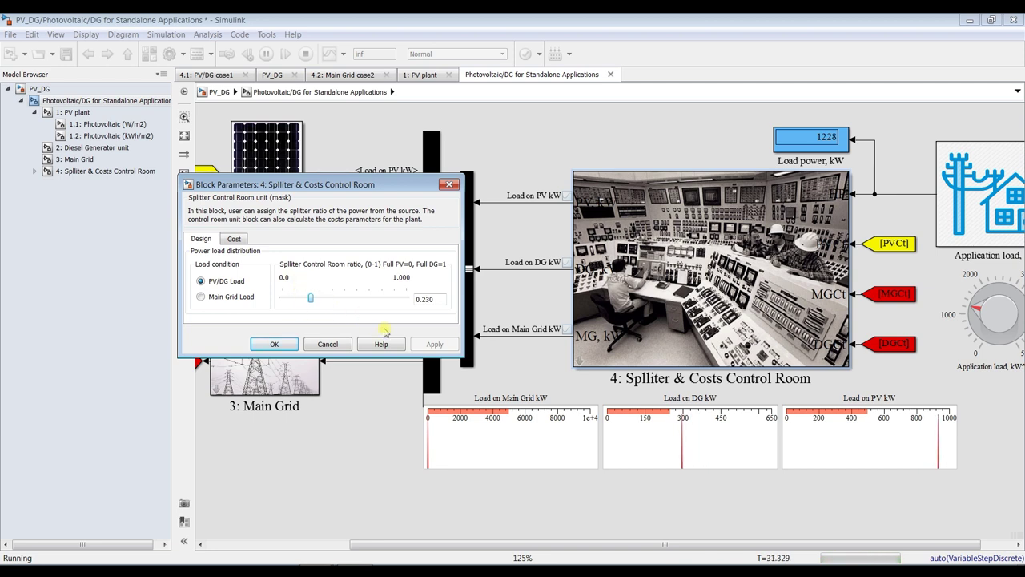
key("Left")
key("Left")
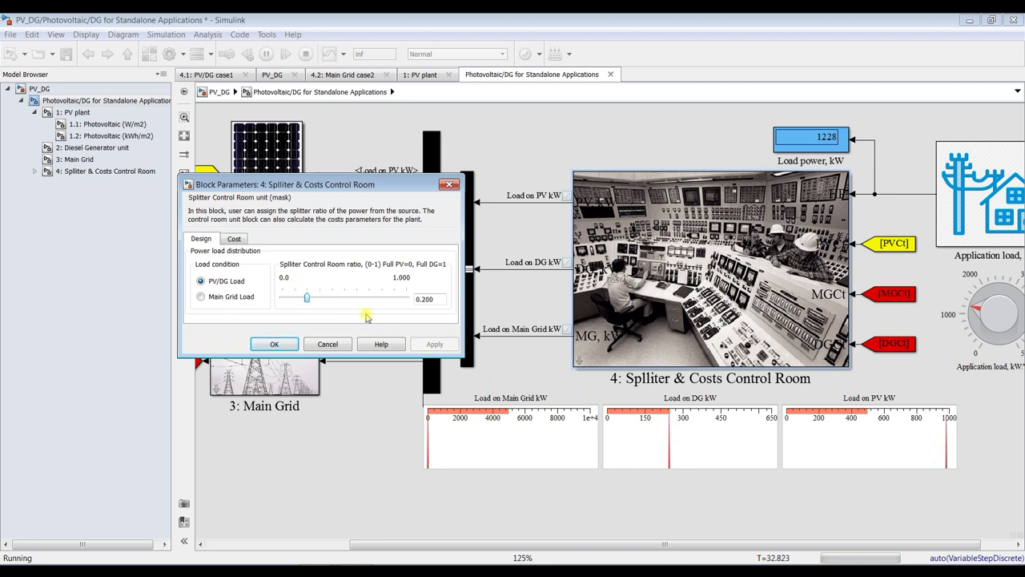
left_click(290, 343)
Step: Stop the simulation and open the Simulation Data Inspector maximized, with its signal list enlarged to show more of Run 3
left_click(305, 54)
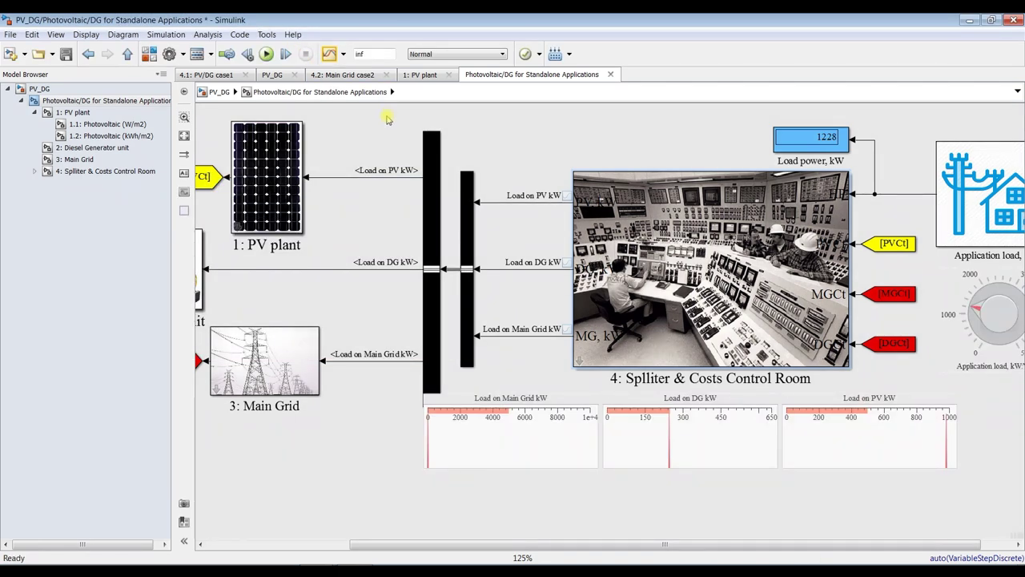
left_click(328, 53)
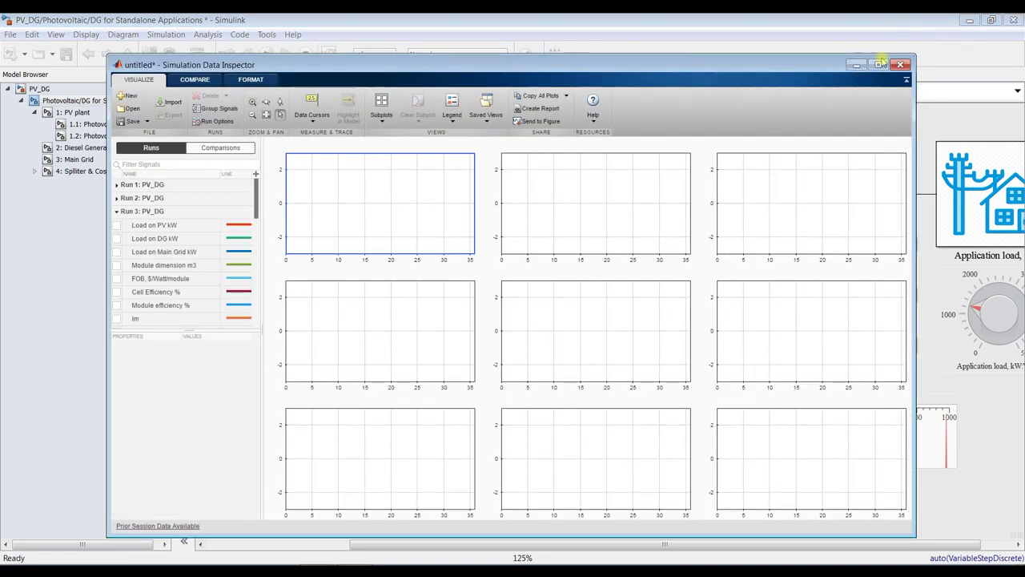
left_click(878, 59)
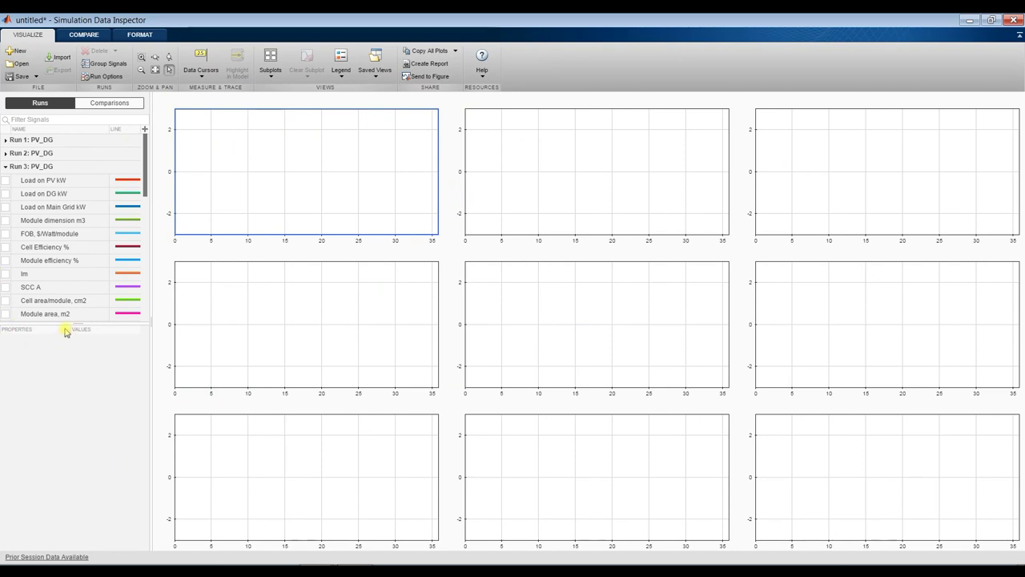
left_click_drag(65, 324, 70, 548)
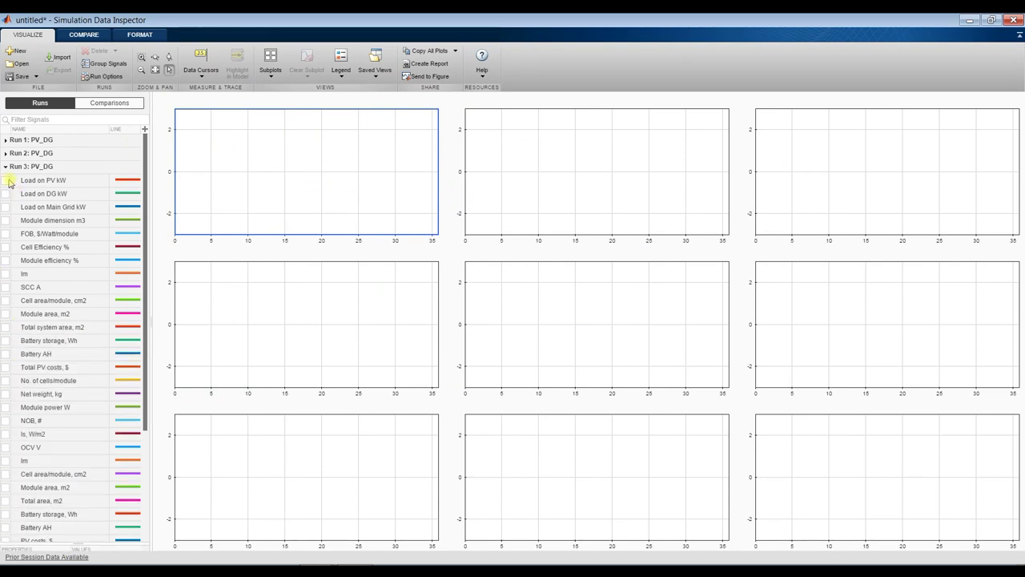
Step: Plot Run 3's Load on PV kW and Load on DG kW together in the first subplot, and Load on DG kW alone in the second
left_click(8, 180)
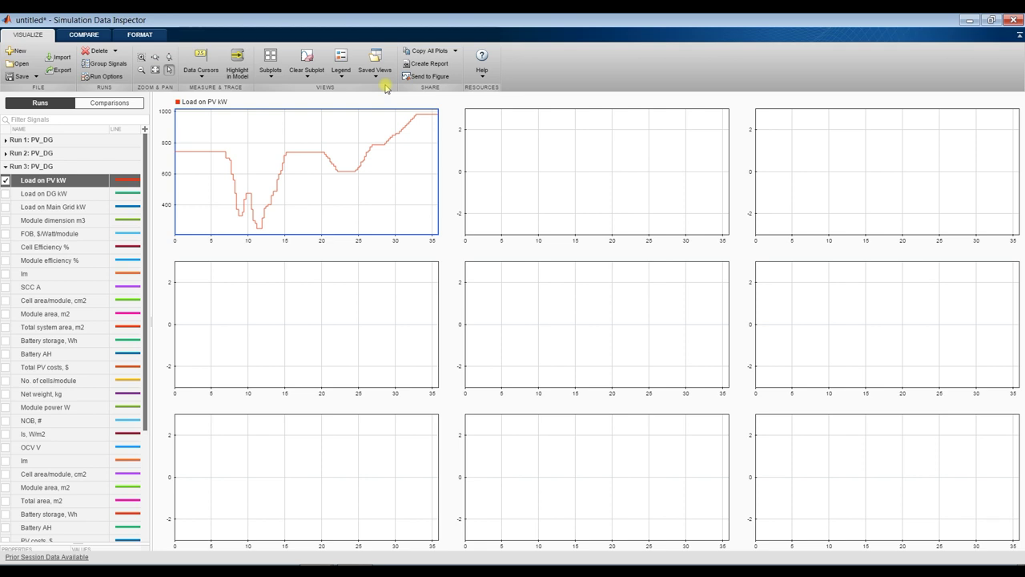
left_click(582, 176)
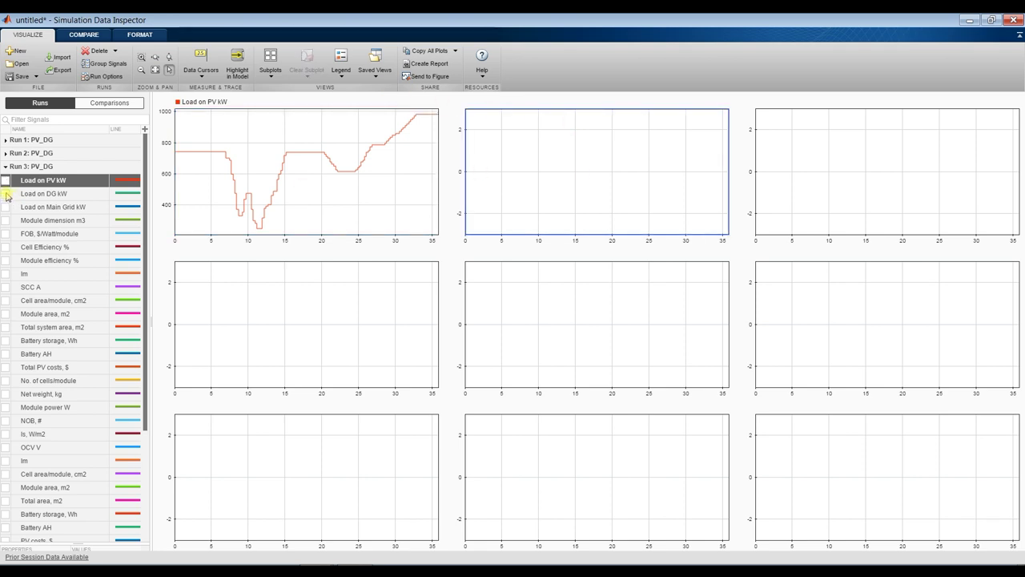
left_click(5, 194)
left_click(315, 194)
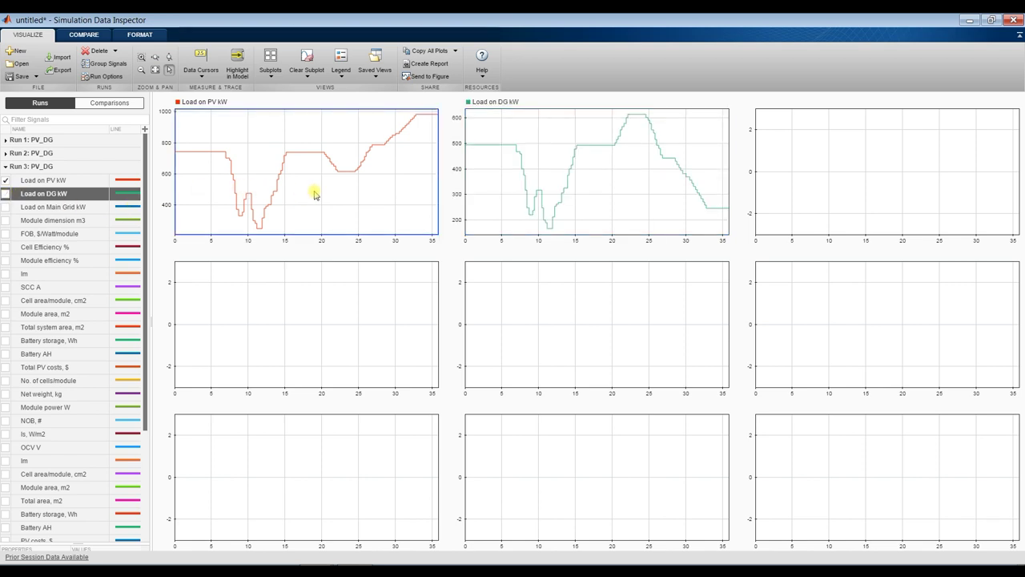
left_click(6, 193)
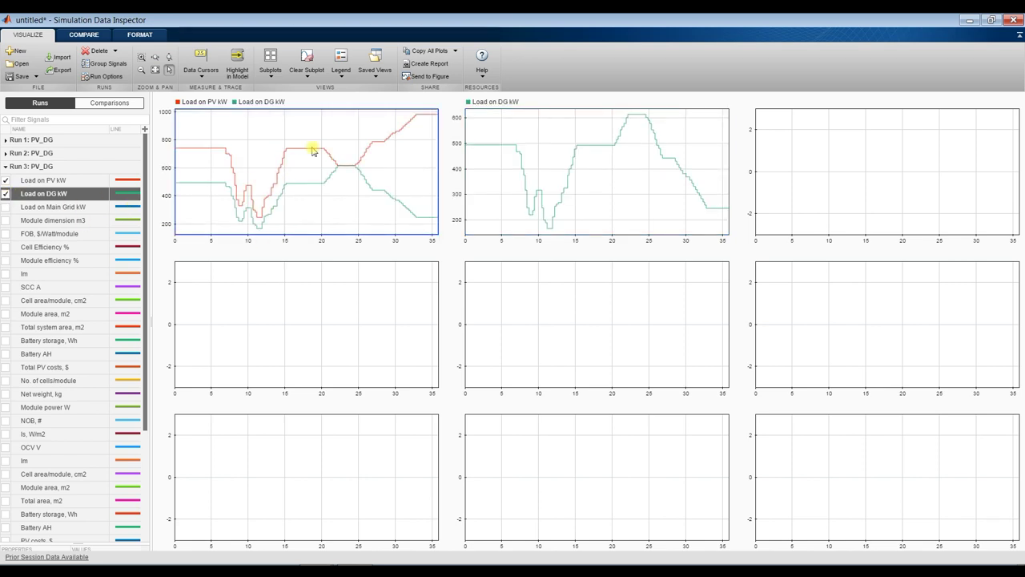
Step: Preview Load on Main Grid kW and SCC A in the third subplot, remove both, and plot PV total costs $ there instead
left_click(883, 160)
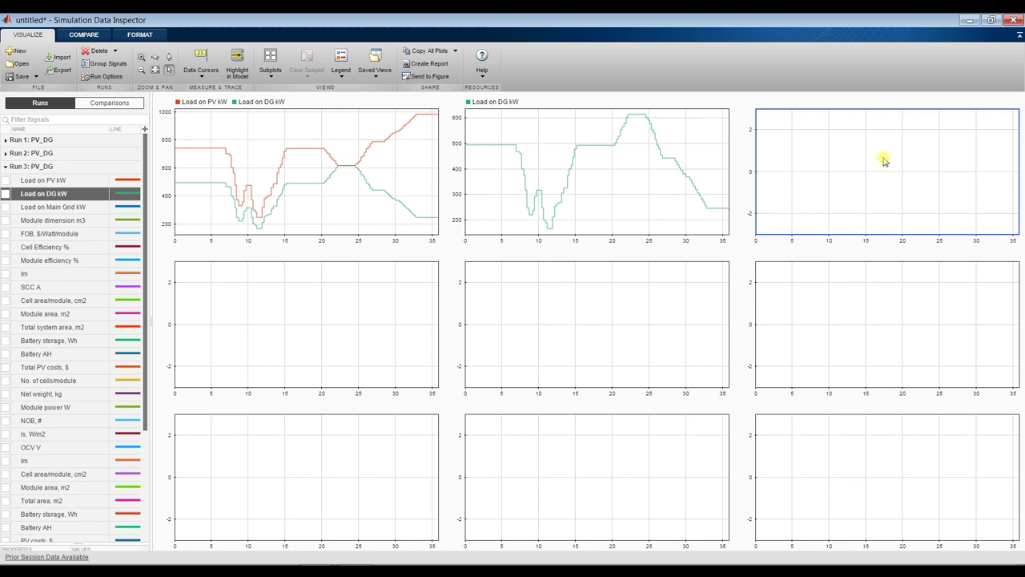
left_click(5, 208)
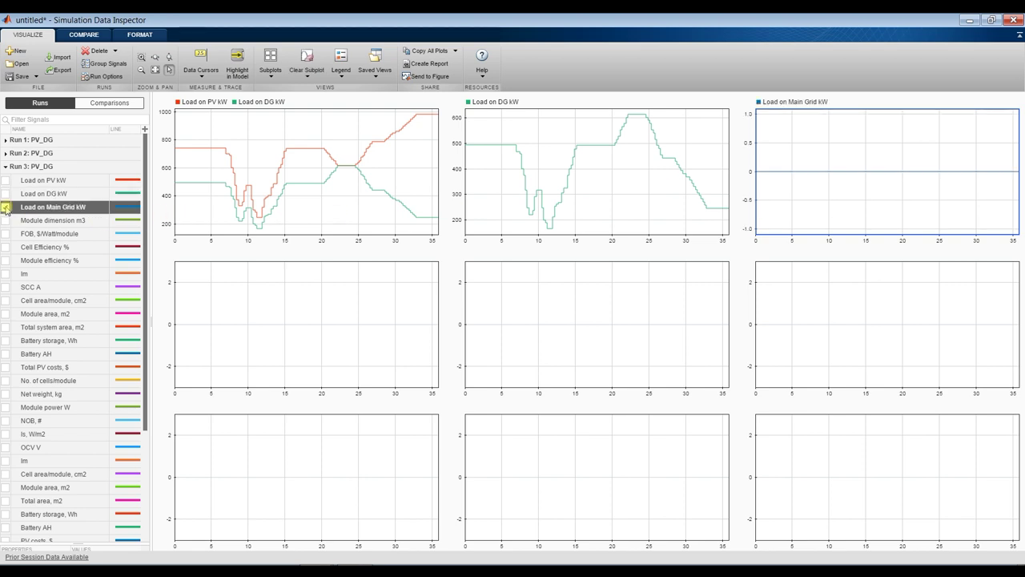
left_click(6, 208)
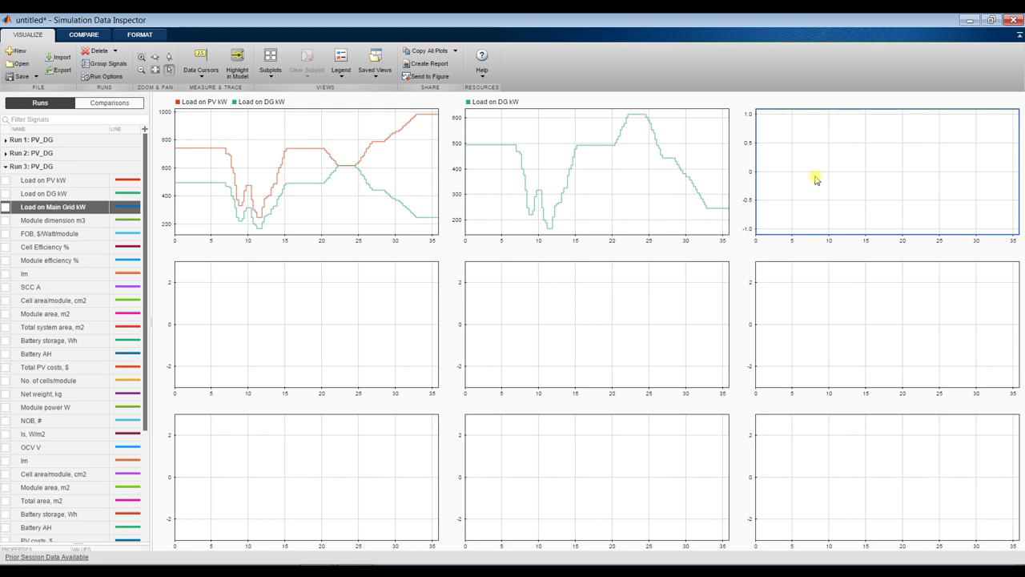
left_click(6, 287)
left_click(6, 289)
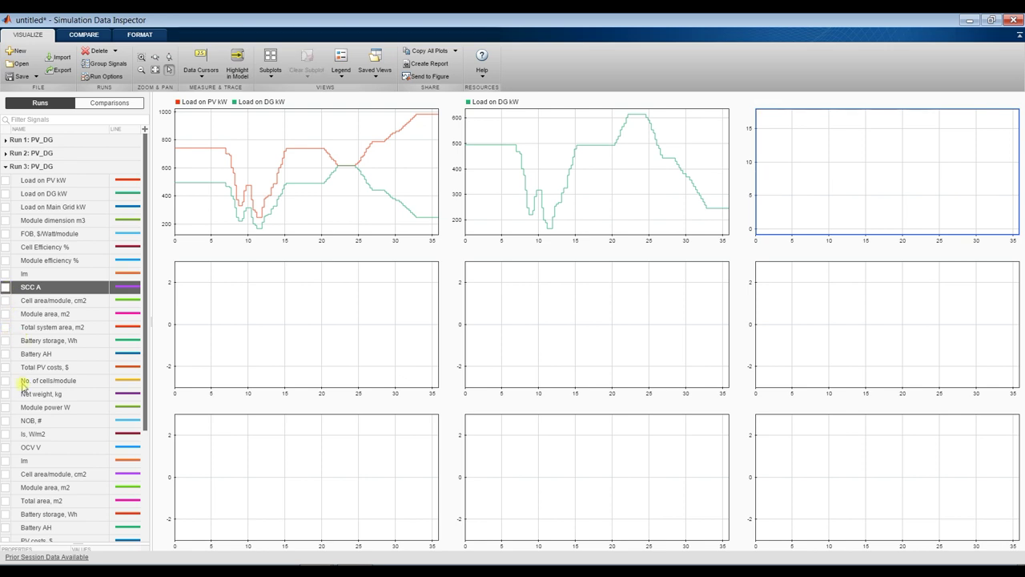
scroll(23, 384, "down", 4)
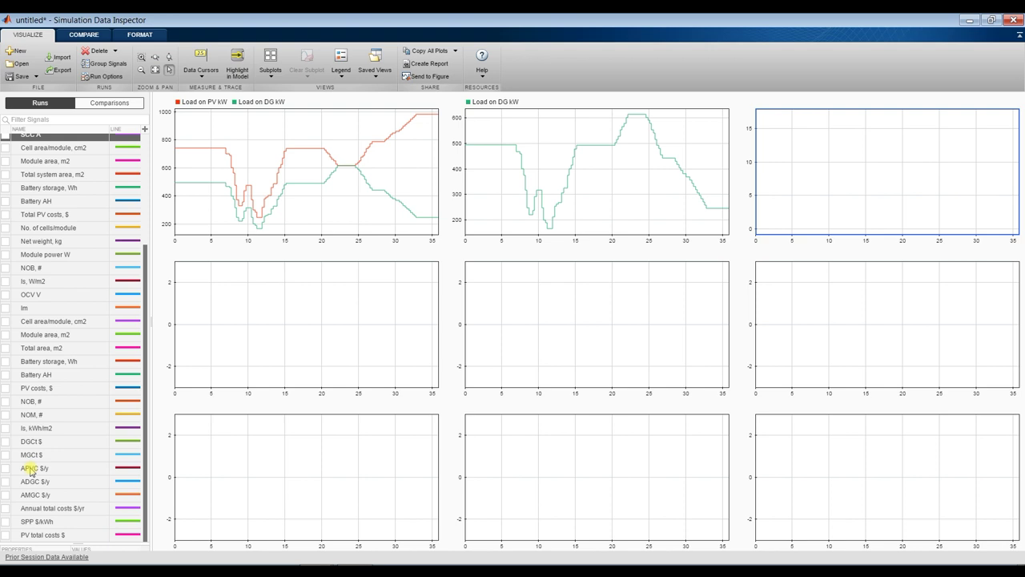
left_click(6, 535)
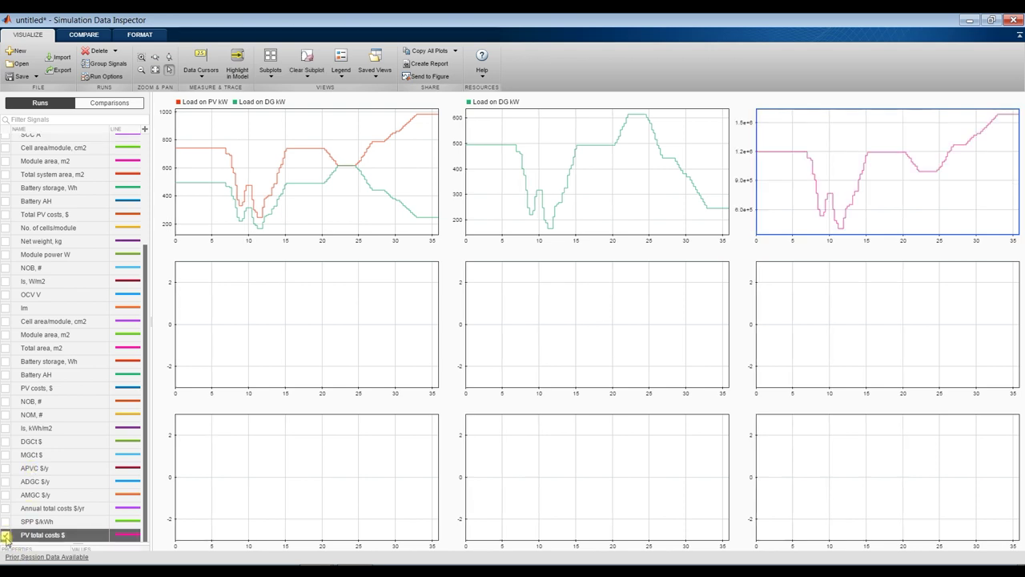
Step: Plot SPP $/kWh and Annual total costs $/yr in the first two subplots of the middle row, and close the Simulation Data Inspector
left_click(366, 332)
left_click(5, 522)
left_click(551, 298)
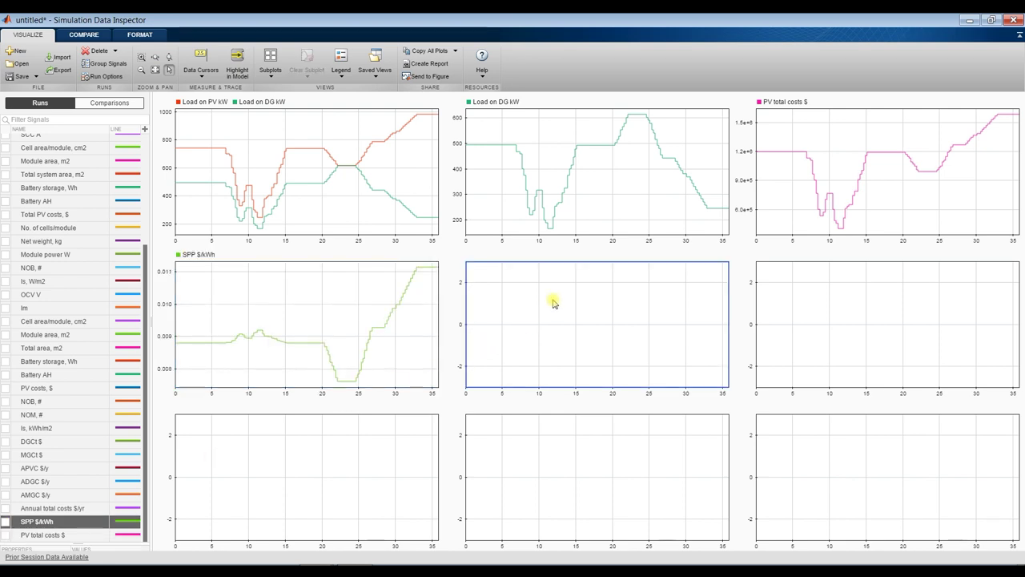
left_click(6, 508)
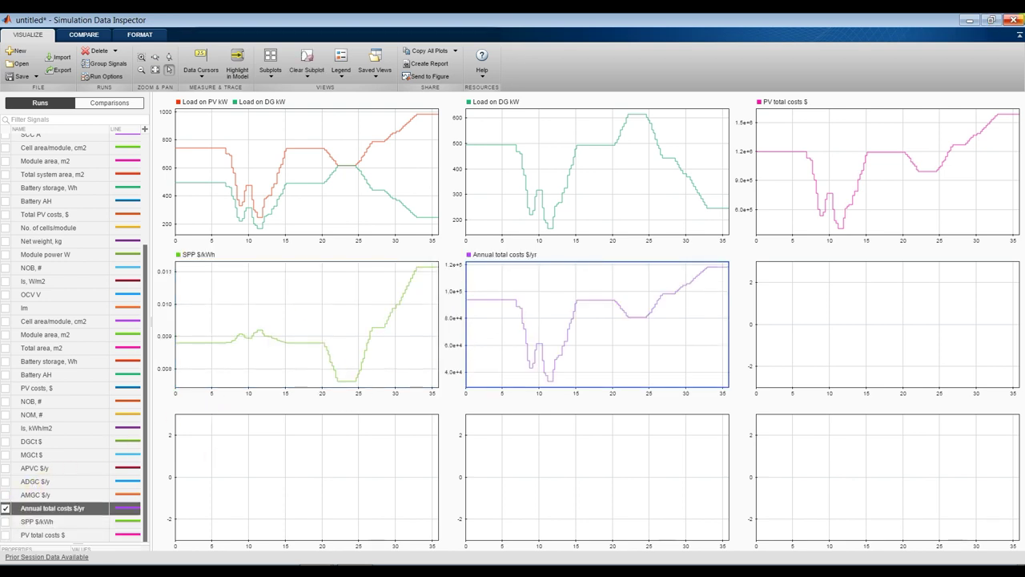
left_click(1016, 20)
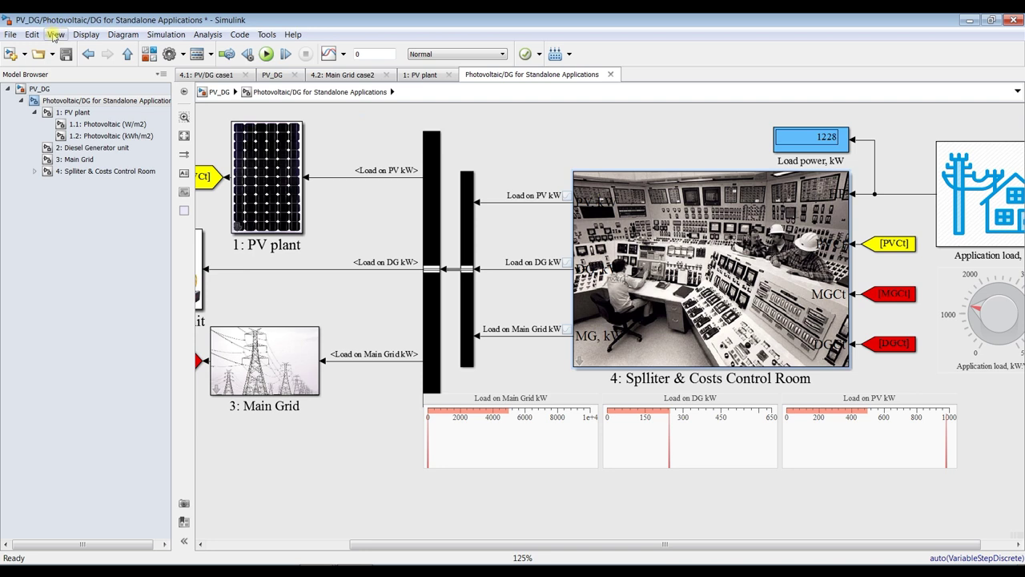
Step: Save the PV_DG model and run it with the control room block's load condition set to Main Grid Load
left_click(66, 54)
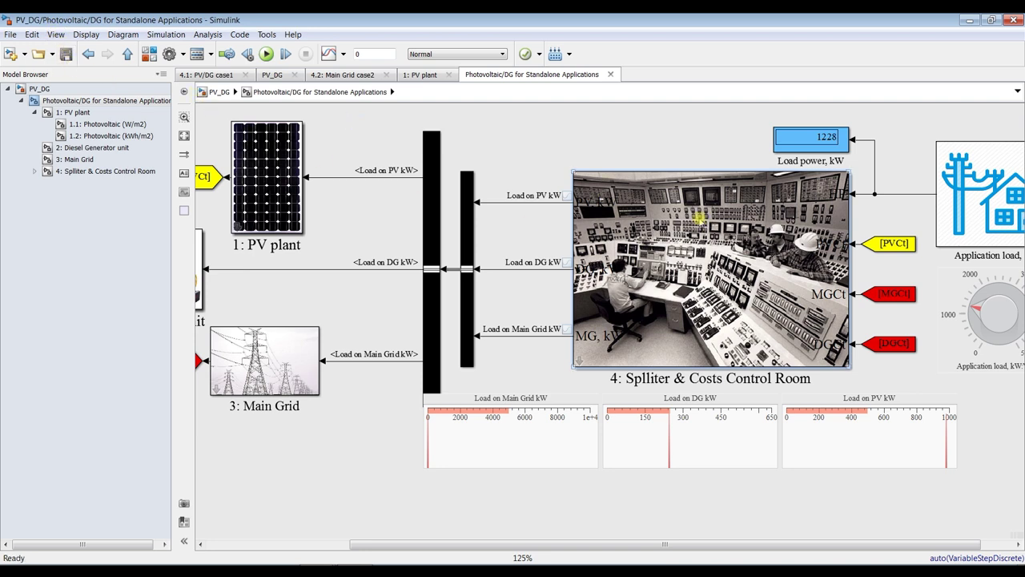
double_click(696, 218)
left_click(483, 377)
left_click(672, 422)
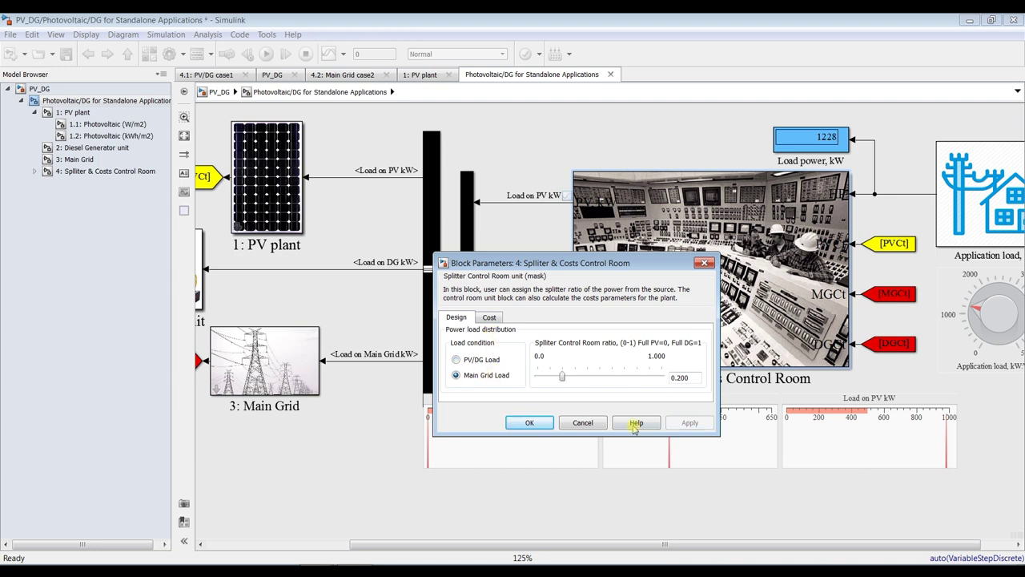
left_click(530, 422)
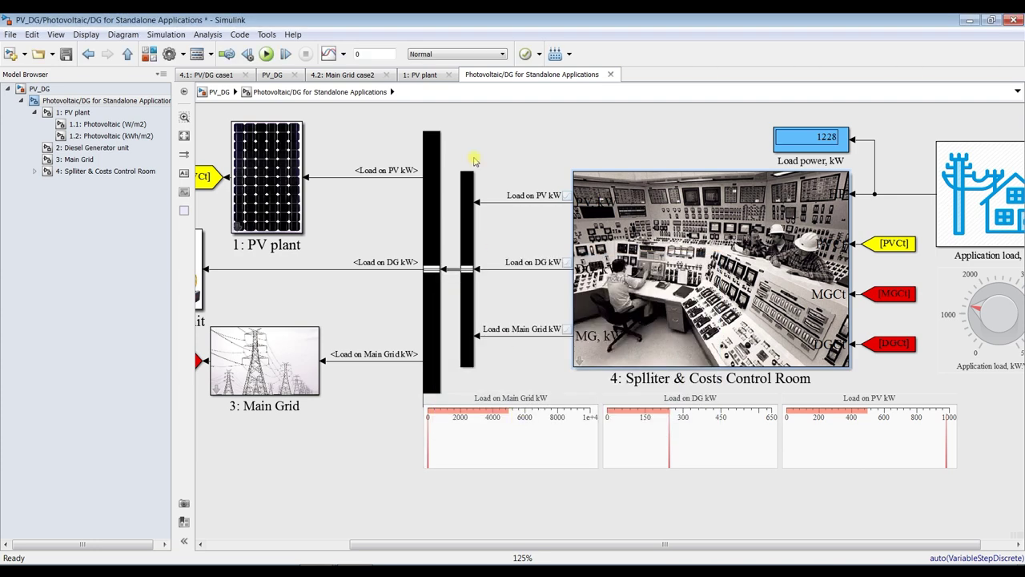
left_click(267, 54)
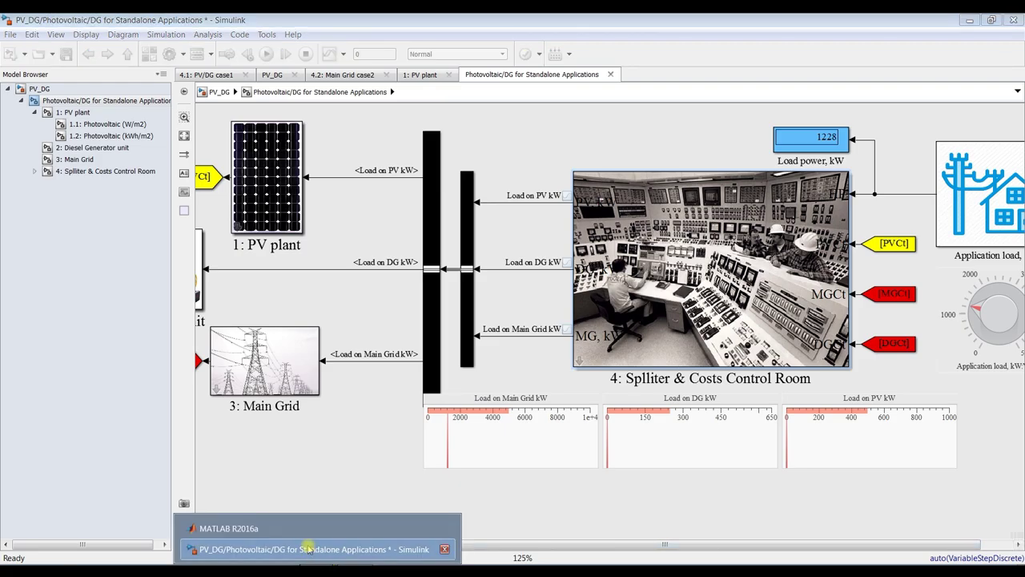
Step: Switch to the main MATLAB window and open the PV_DG_dyn.slx model from the current folder
left_click(360, 532)
left_click(60, 251)
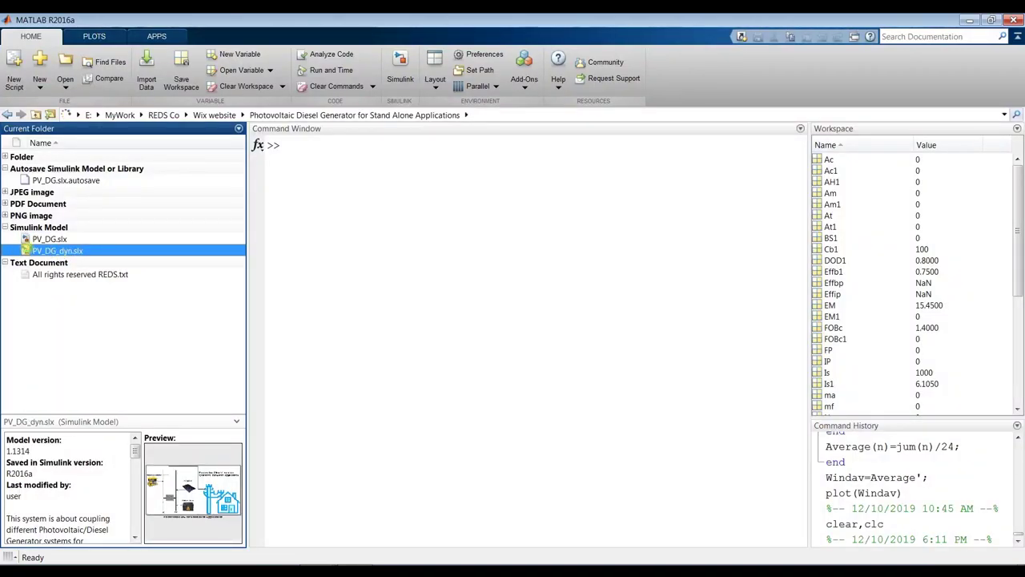
double_click(27, 251)
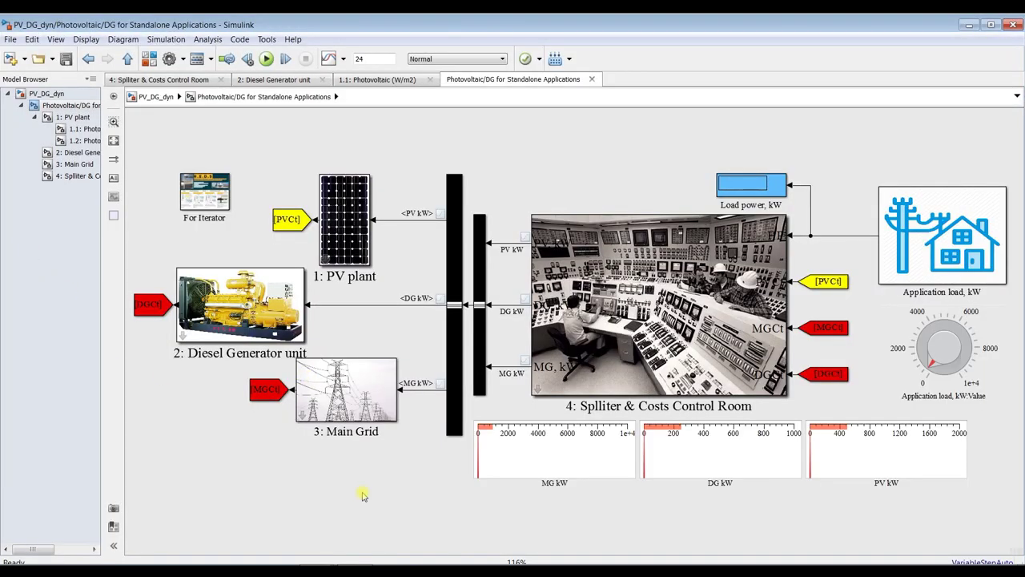
Step: Return to the PV_DG model, save it and close its window
left_click(345, 547)
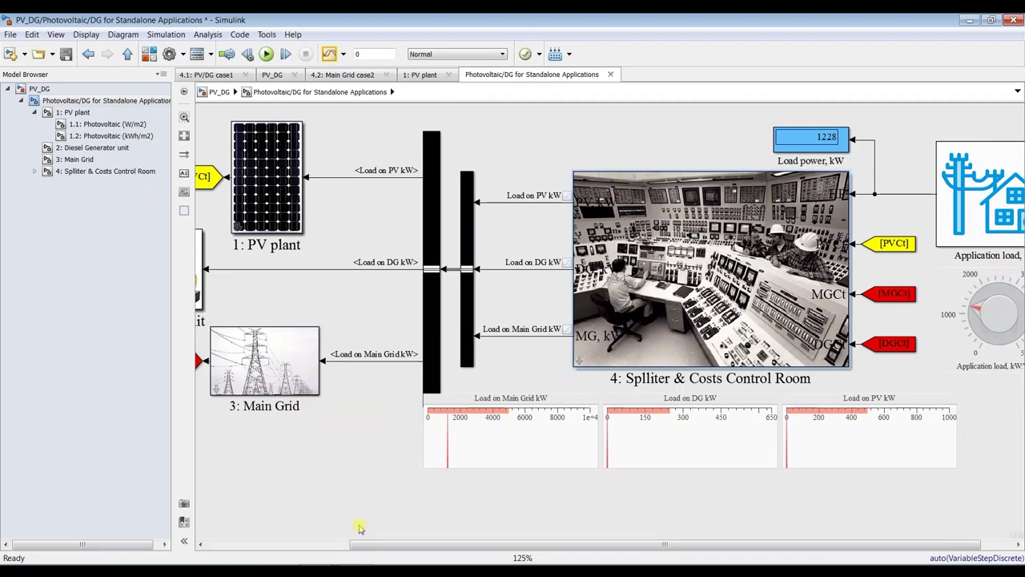
left_click(66, 54)
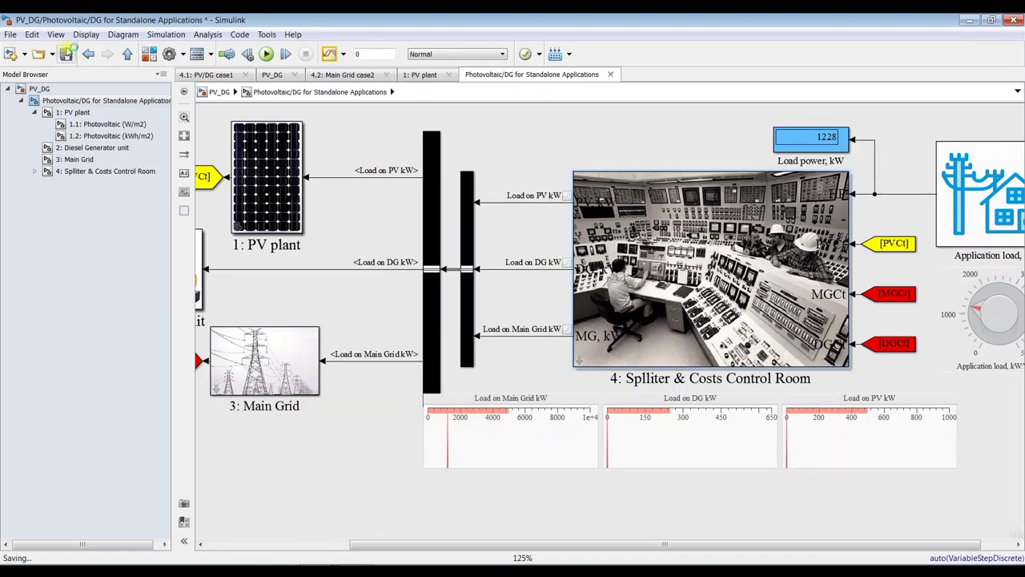
left_click(1014, 19)
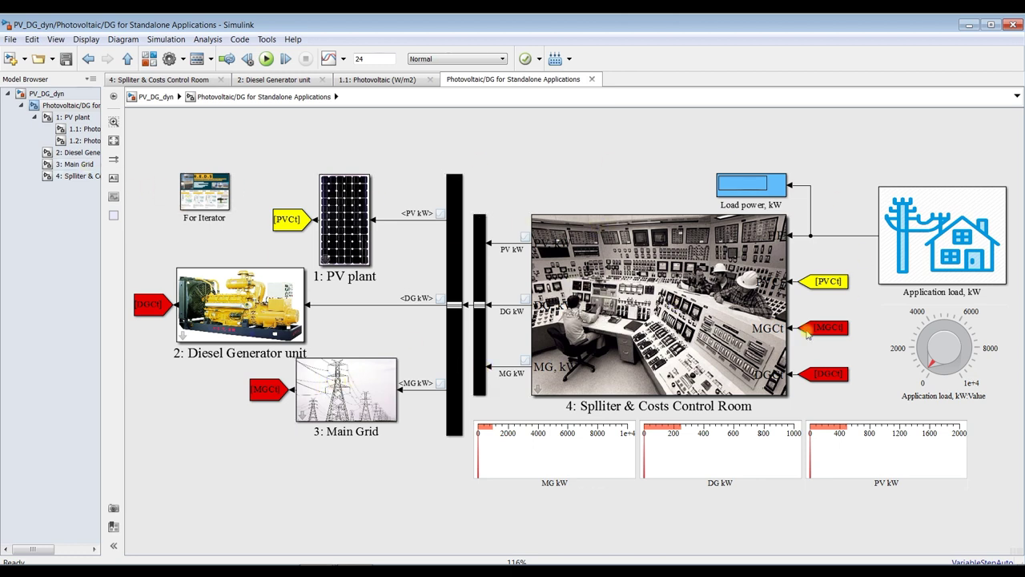
Step: Review the splitter ratio and the upper, mid and lower limit parameters of PV_DG_dyn's control room block, and close them unchanged
double_click(646, 273)
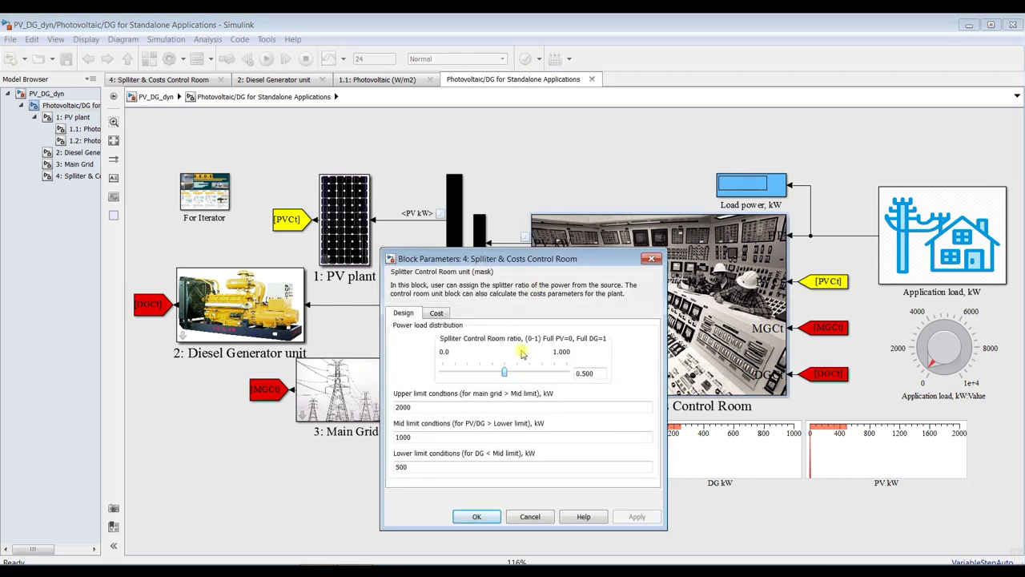
left_click_drag(540, 261, 536, 184)
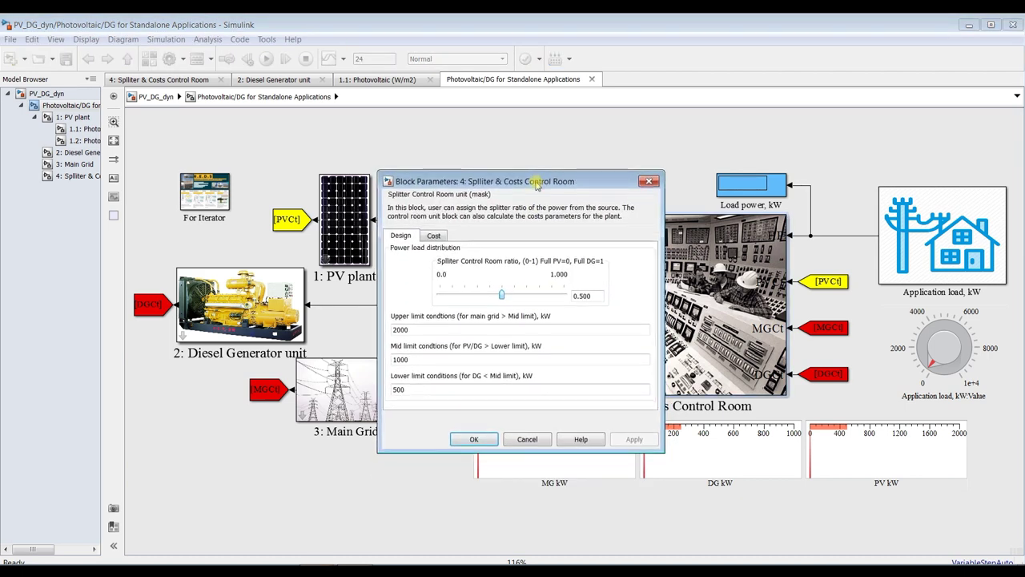
left_click(648, 181)
Step: Open the Splitter & Costs Control Room subsystem and the code of its Load conditions function block
left_click(79, 175)
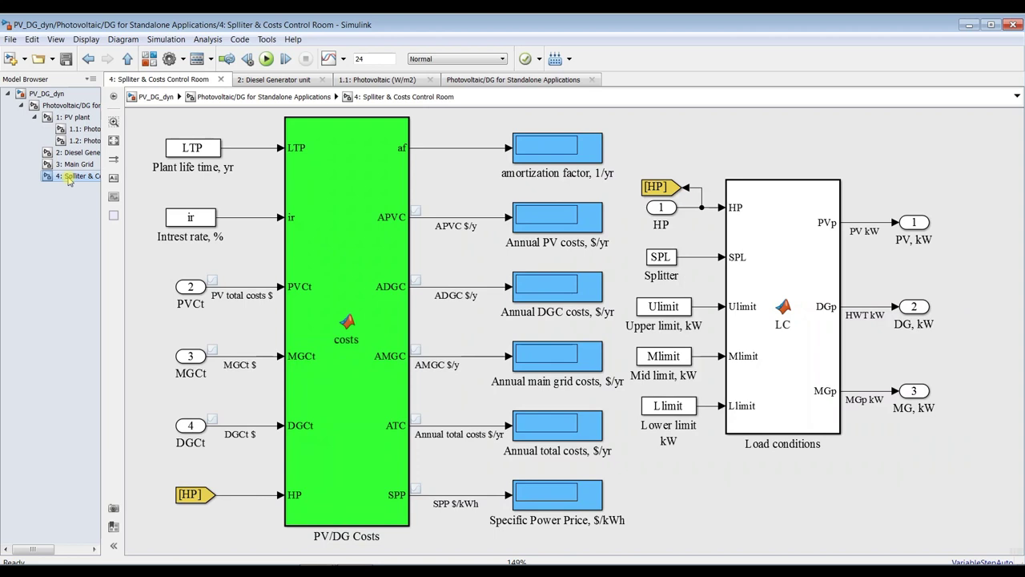
left_click(780, 235)
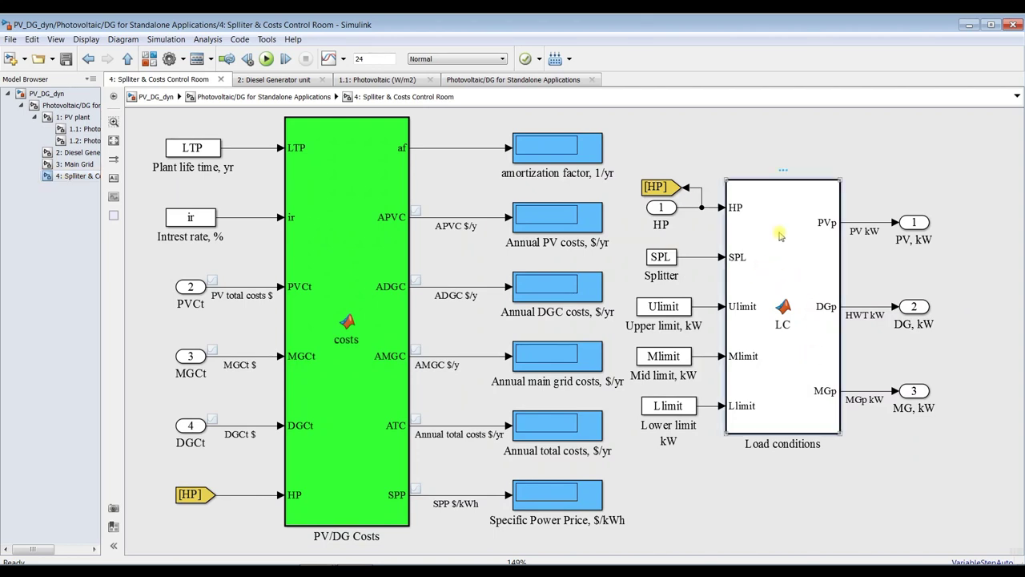
double_click(780, 235)
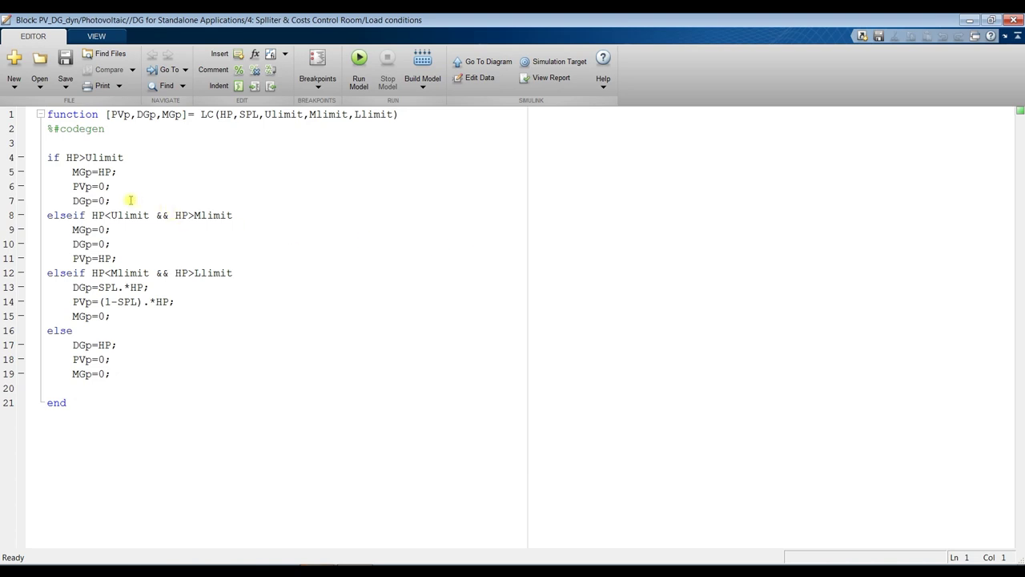
Step: Examine the Load conditions code branches for load power above Ulimit and between Ulimit and Mlimit, including their MGp, PVp and DGp assignments
left_click(72, 157)
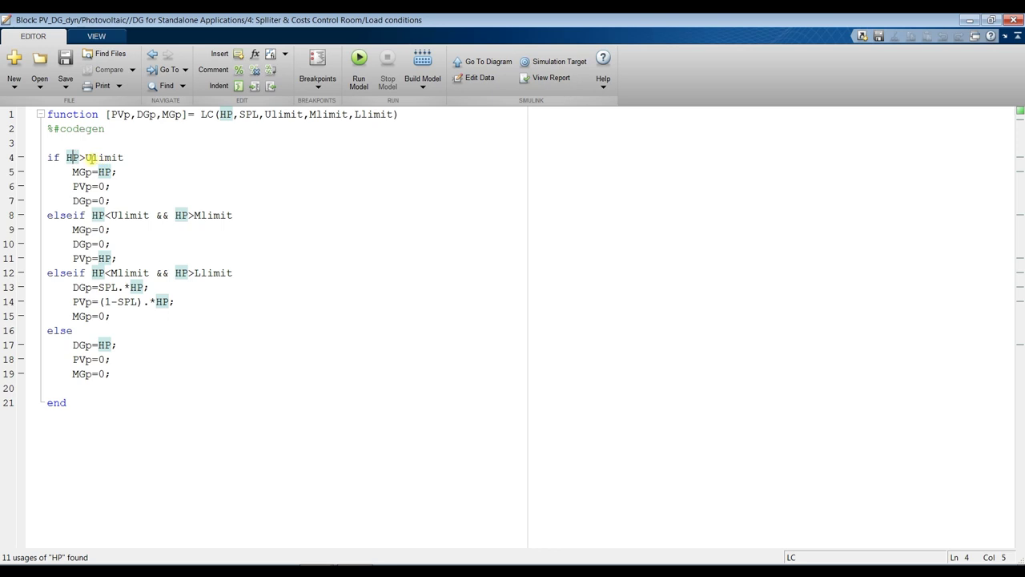
left_click(97, 157)
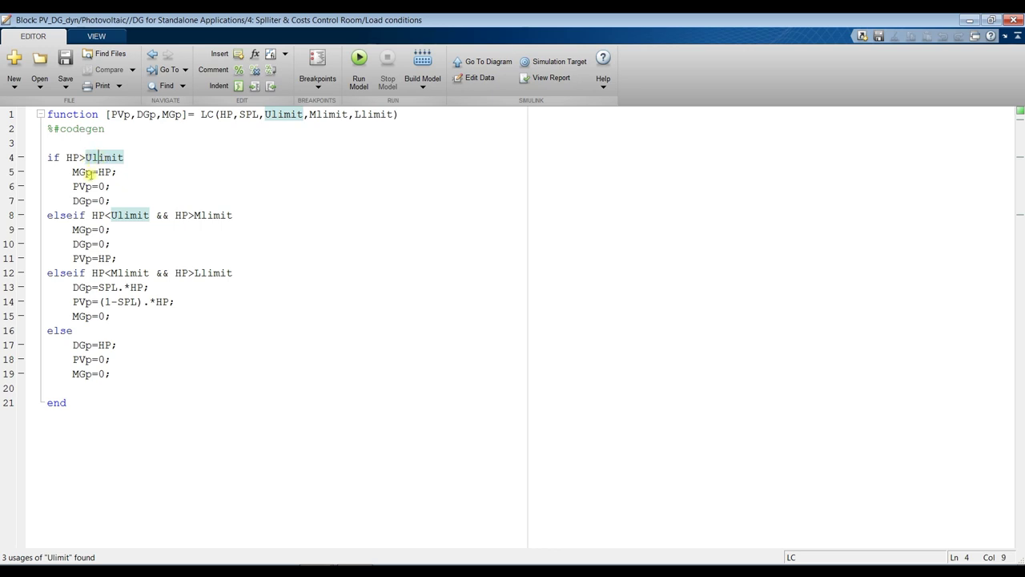
left_click_drag(71, 171, 120, 171)
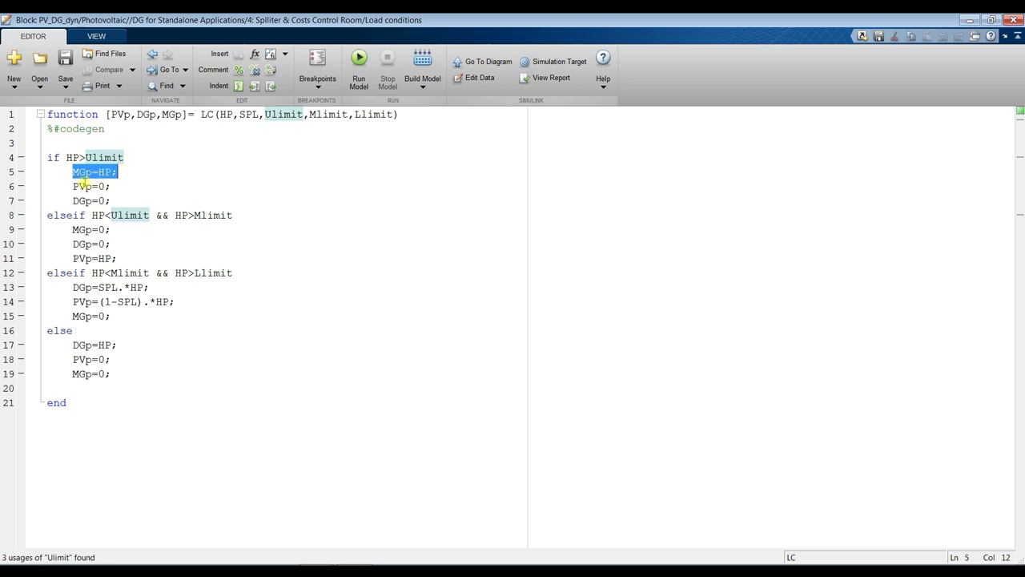
left_click_drag(72, 186, 118, 201)
left_click(97, 215)
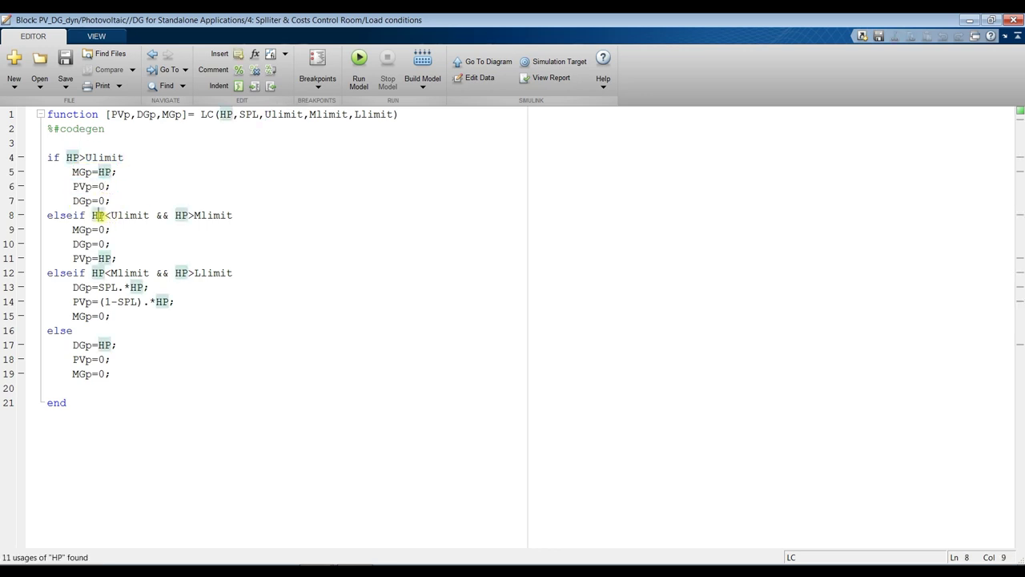
left_click(136, 215)
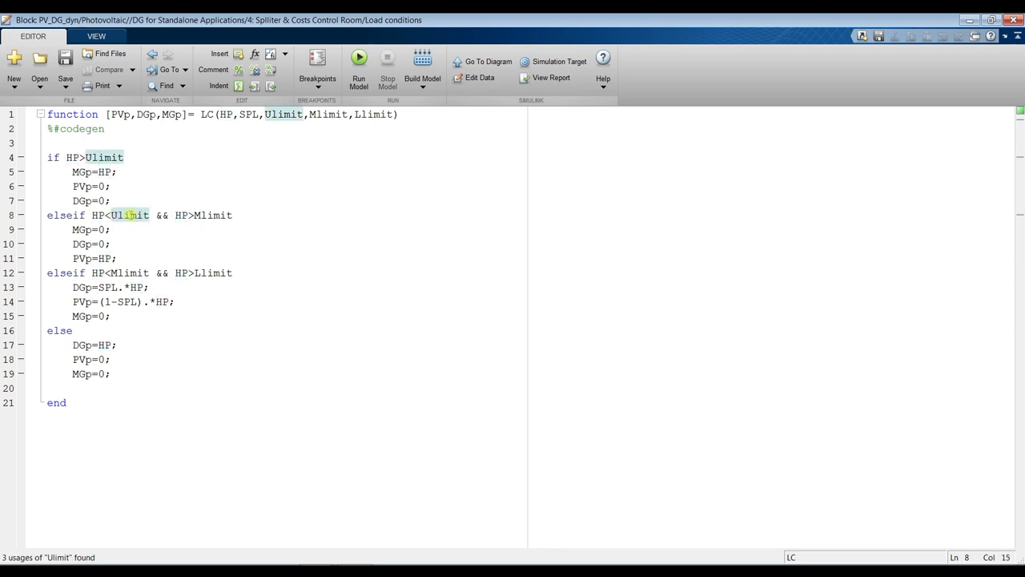
left_click(218, 214)
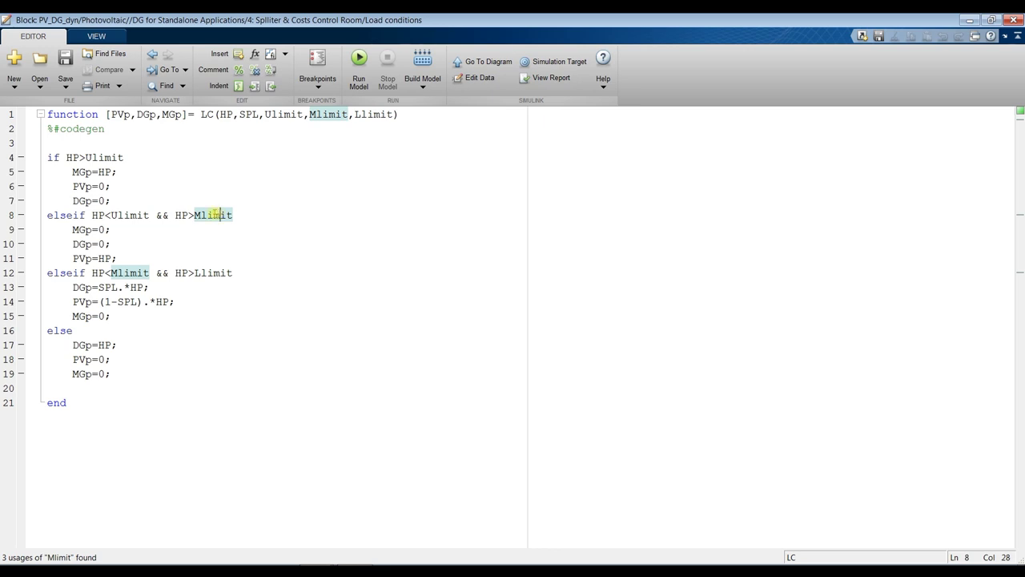
left_click_drag(74, 258, 119, 259)
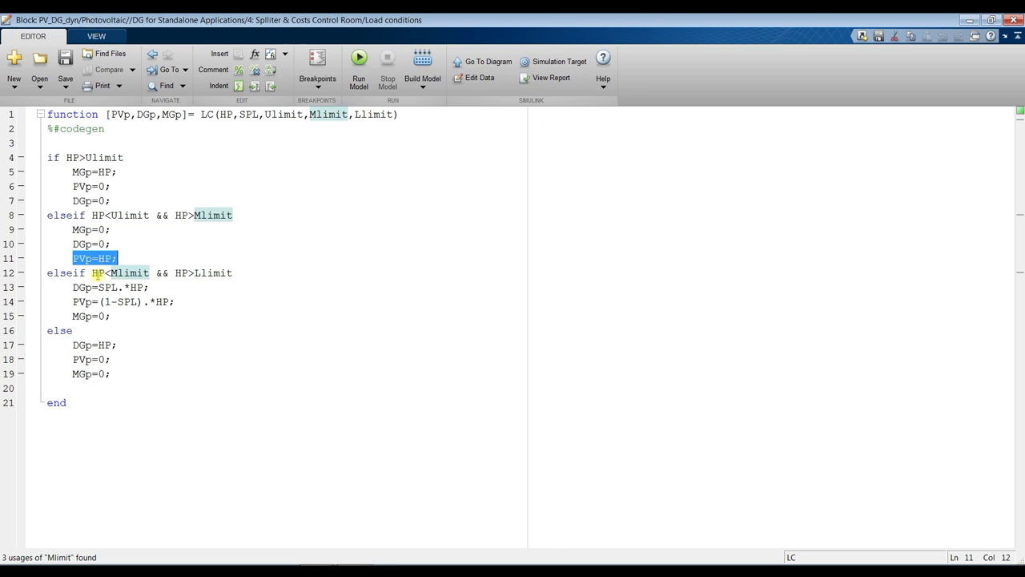
Step: Examine the code branches for load power between Mlimit and Llimit and for the else case, and close the function code
left_click(96, 274)
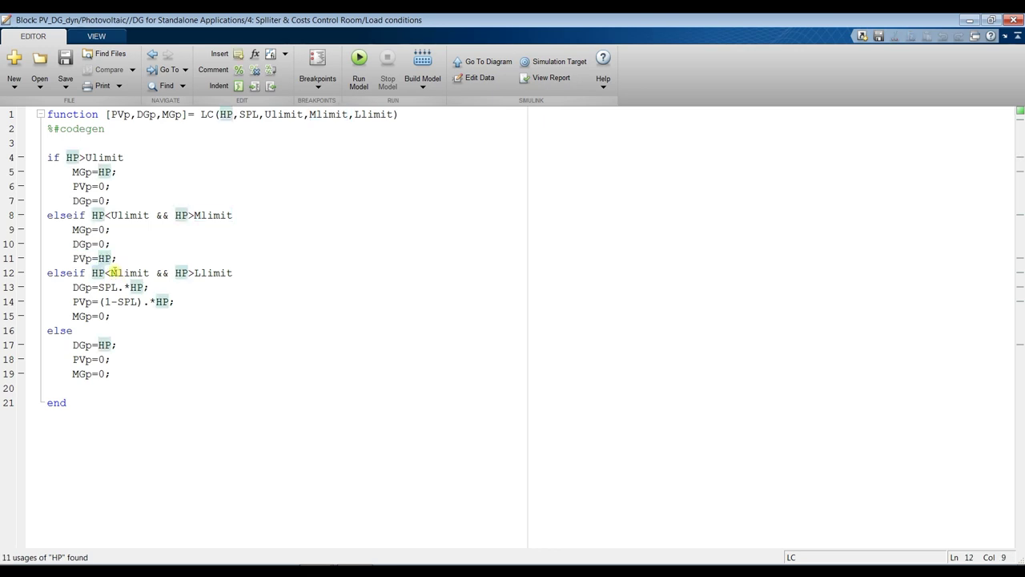
left_click_drag(112, 273, 247, 273)
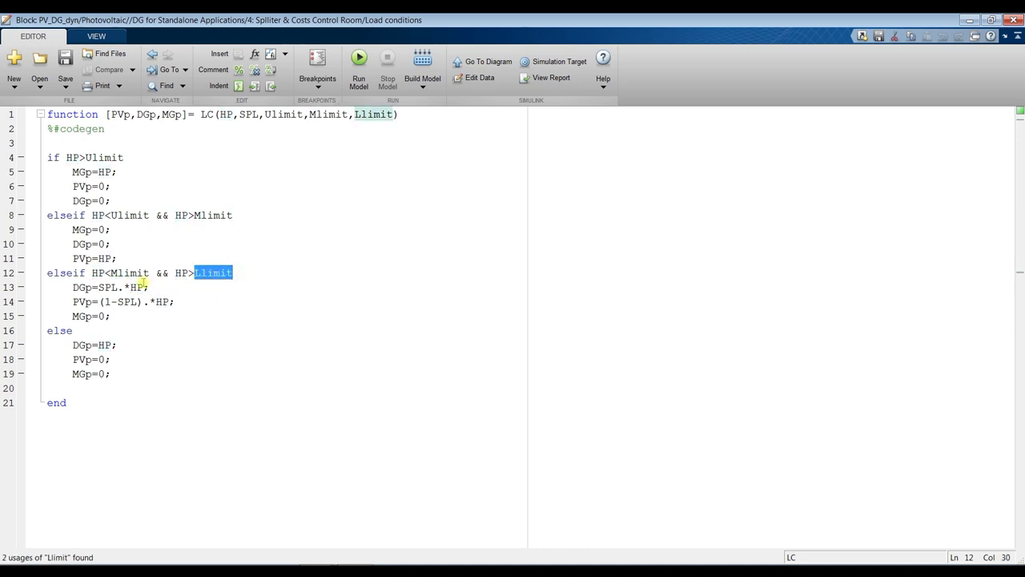
left_click_drag(73, 287, 185, 295)
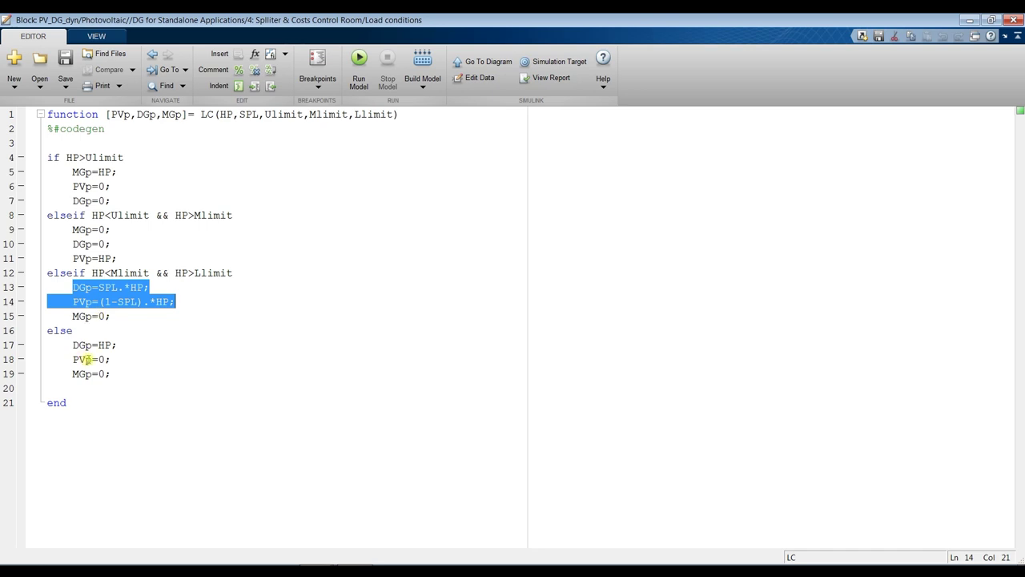
left_click(124, 321)
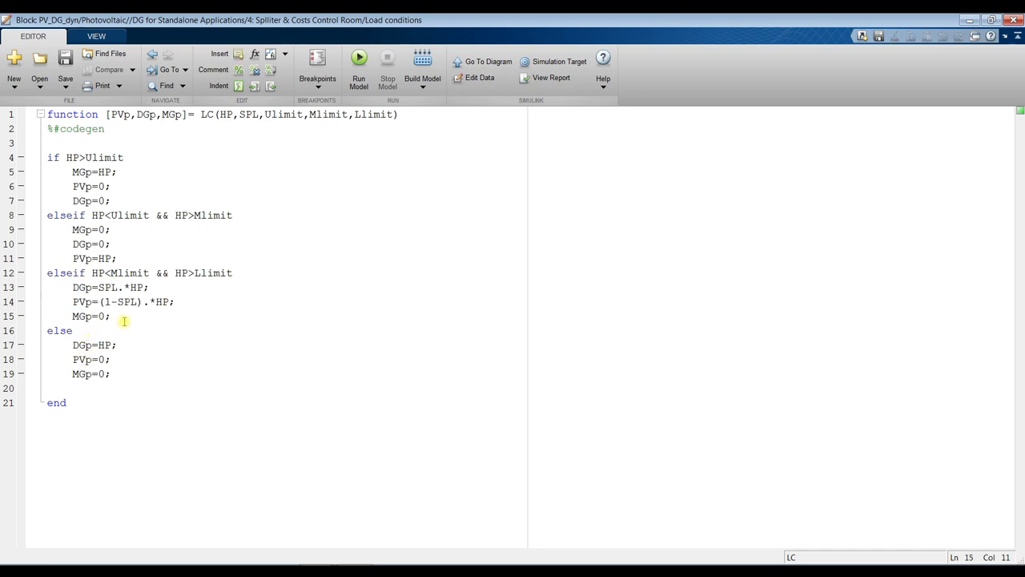
left_click(215, 272)
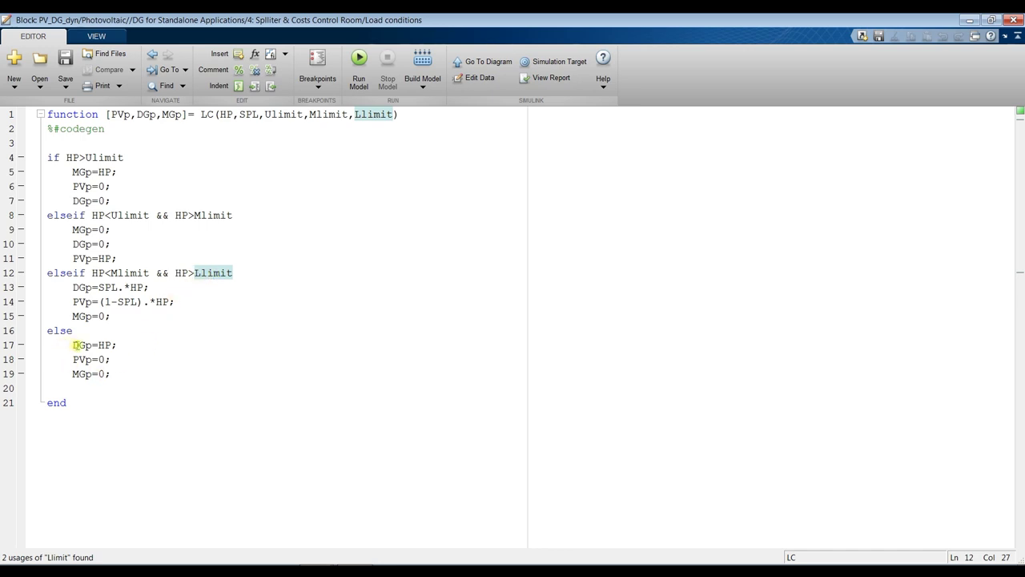
left_click_drag(72, 344, 128, 345)
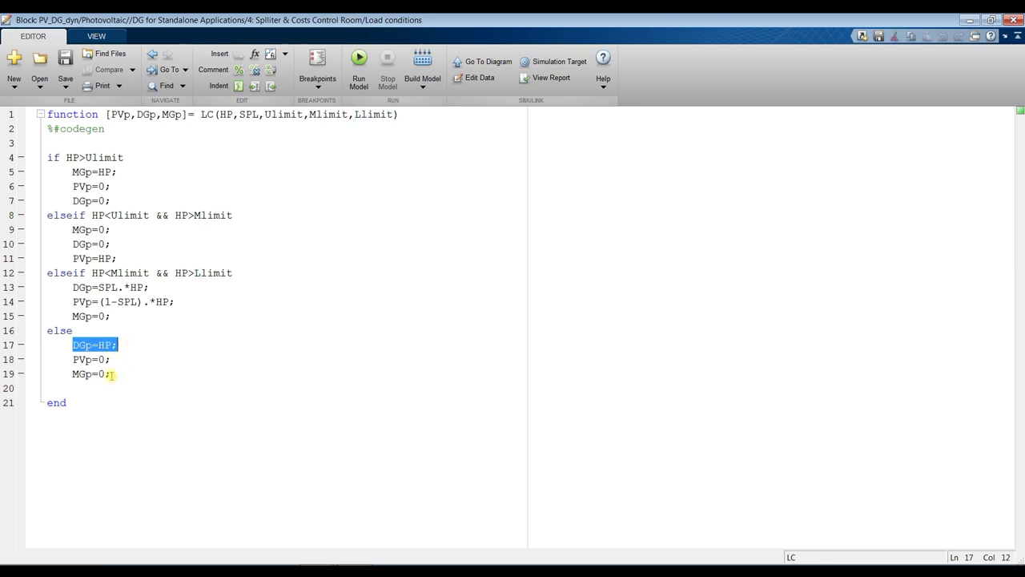
left_click(116, 360)
left_click_drag(72, 344, 119, 345)
left_click(1013, 19)
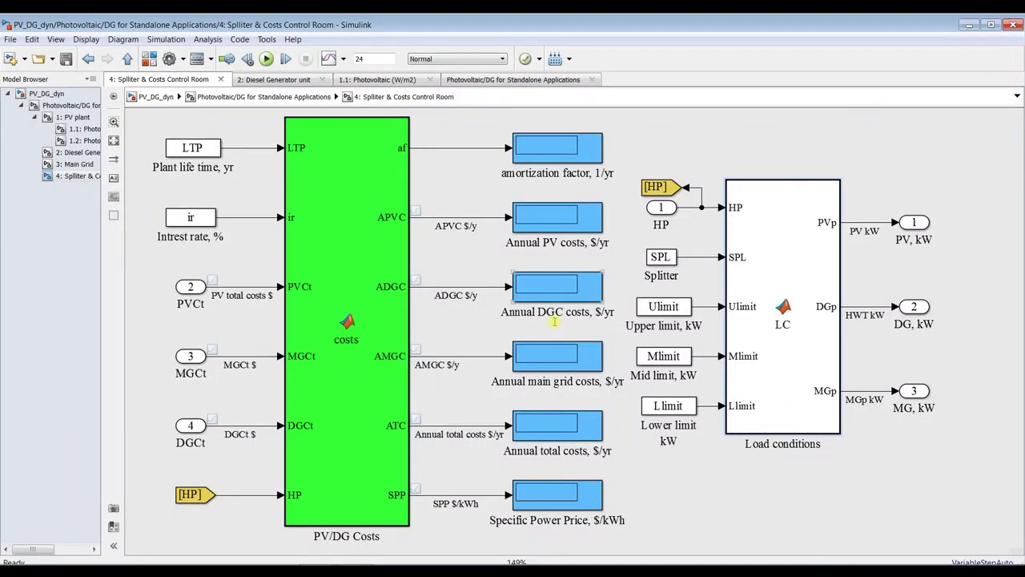
Step: Review the simulation stop time and the top-level PV_DG_dyn diagram, and return to the Photovoltaic/DG for Standalone Applications subsystem
left_click(71, 106)
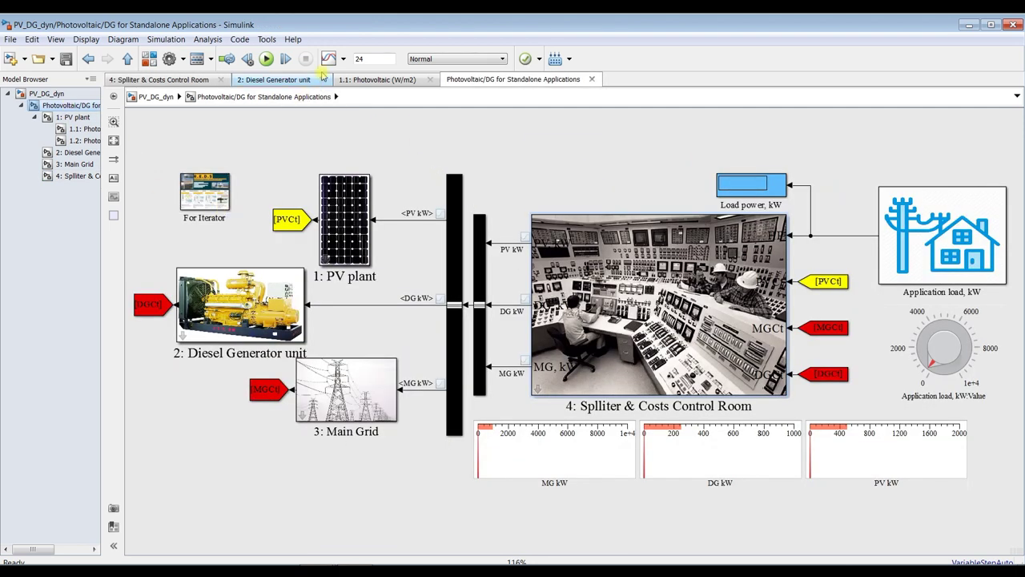
double_click(367, 58)
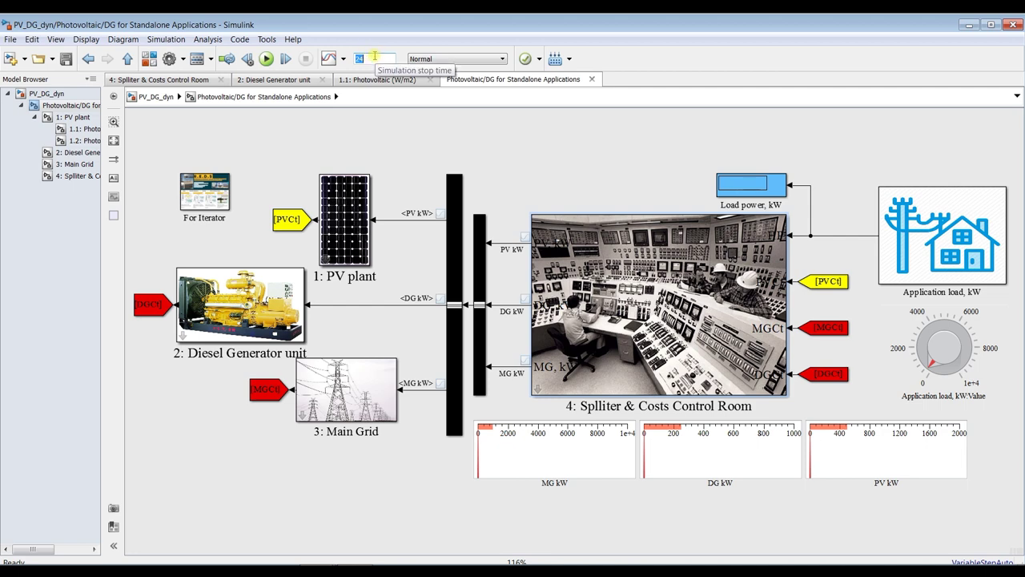
left_click(46, 94)
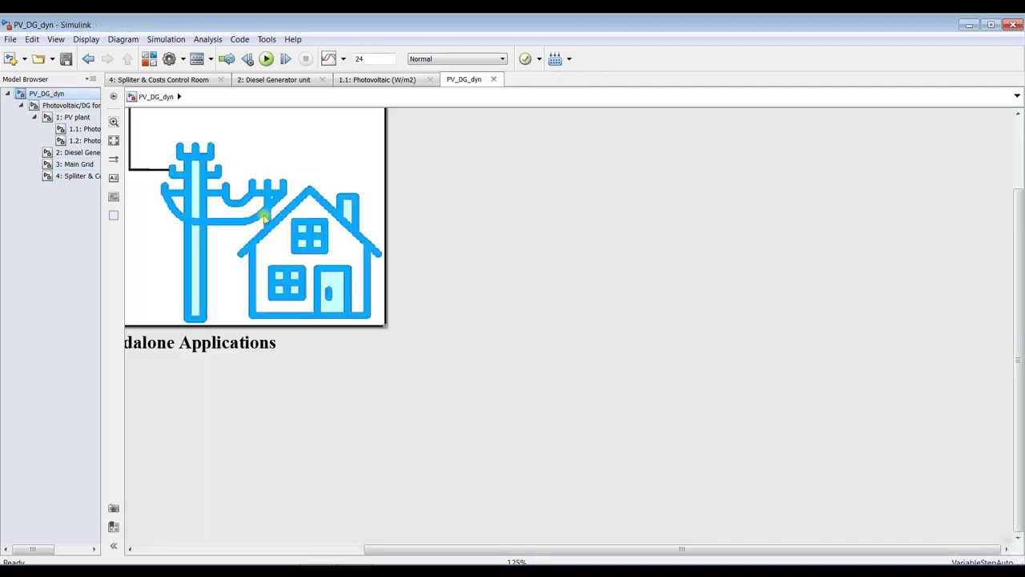
left_click(113, 141)
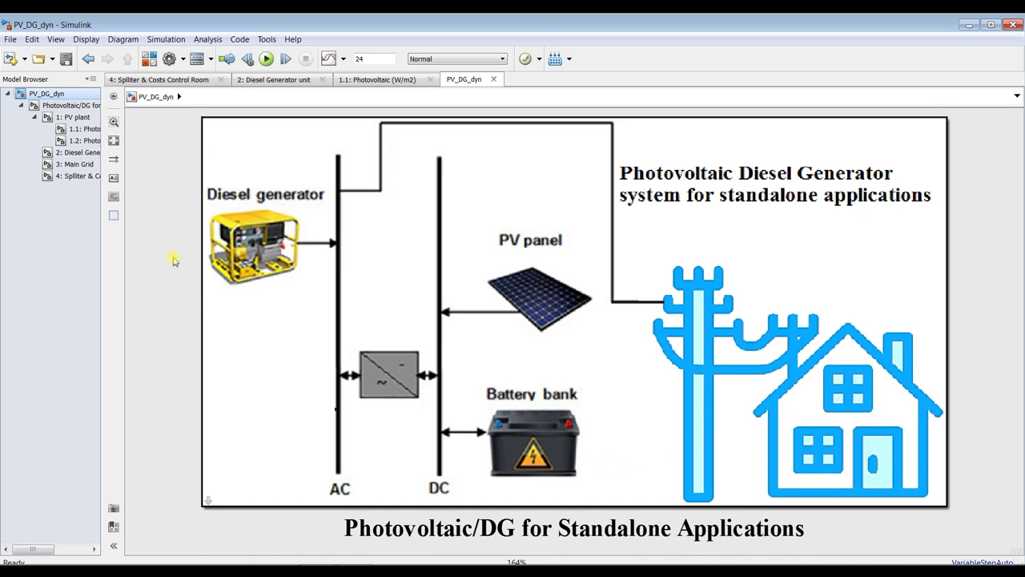
scroll(805, 221, "down", 1)
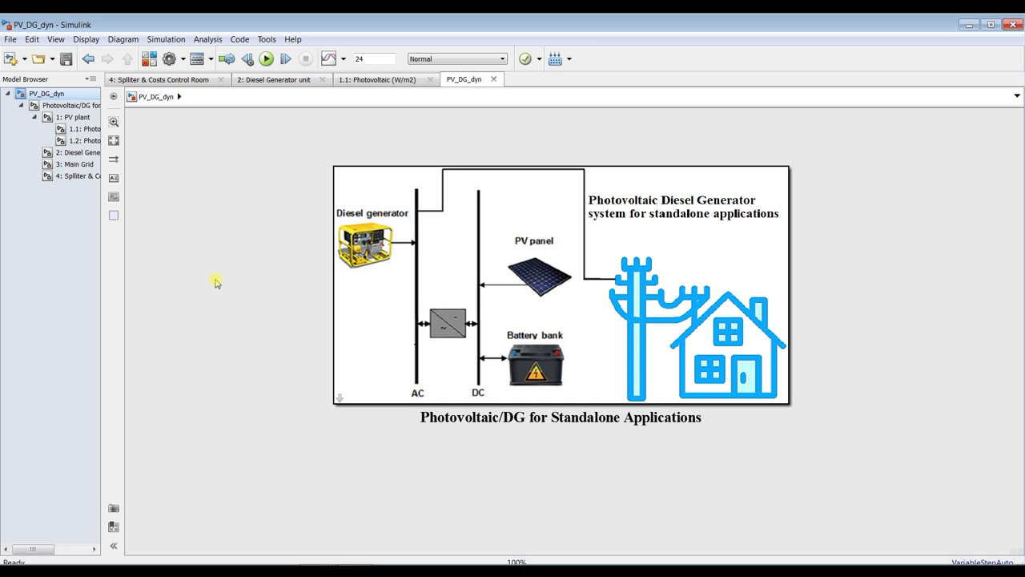
left_click(60, 106)
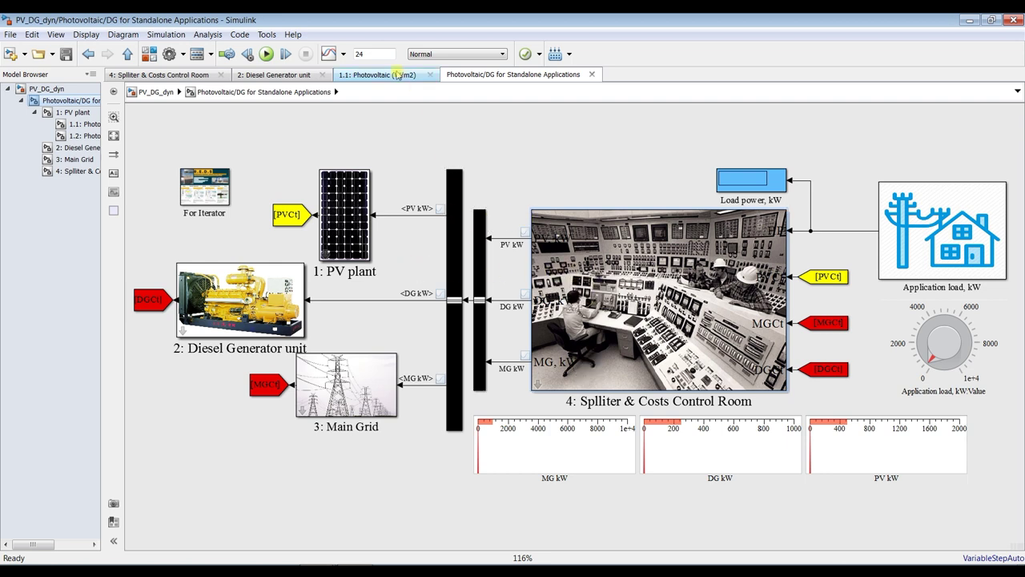
Step: Set the solver's max step size to 0.001 in the model configuration parameters and apply it
left_click(169, 54)
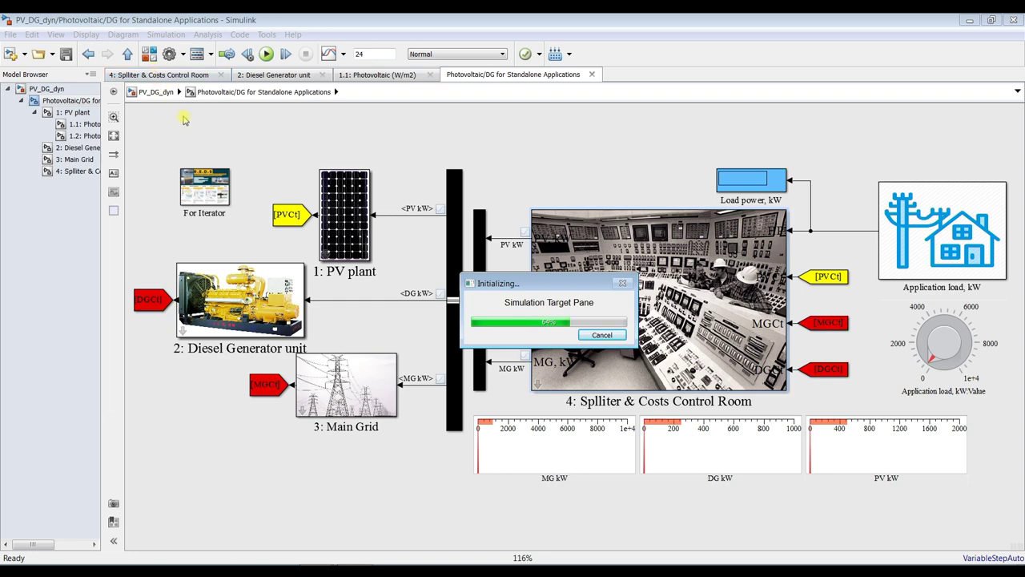
key("ctrl+e")
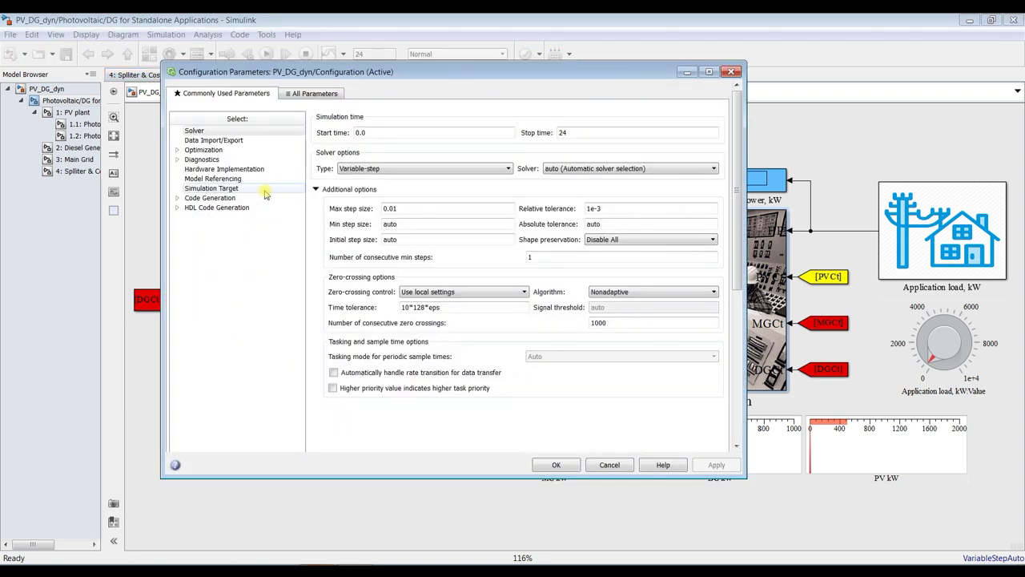
left_click(391, 208)
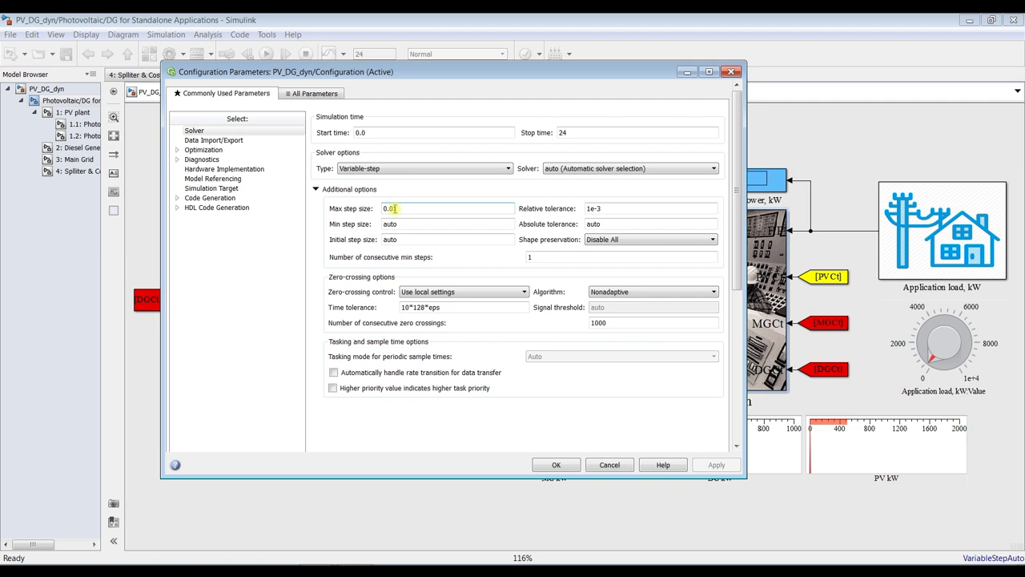
type("0")
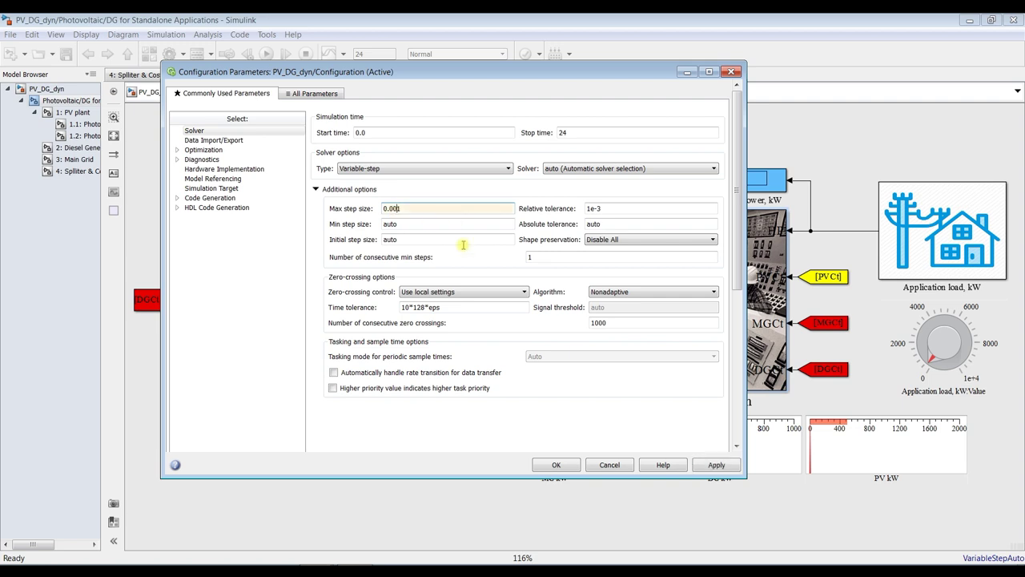
left_click(716, 464)
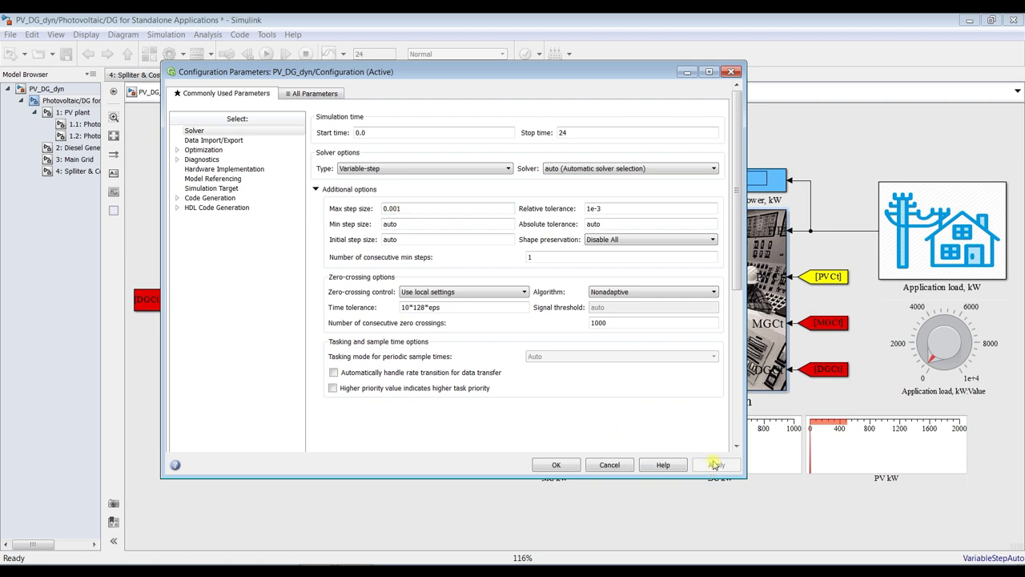
left_click(556, 464)
Step: In the Diesel Generator unit subsystem, name the DG block's IP output signal "Indicated power kW" and enable streaming for it
left_click(72, 149)
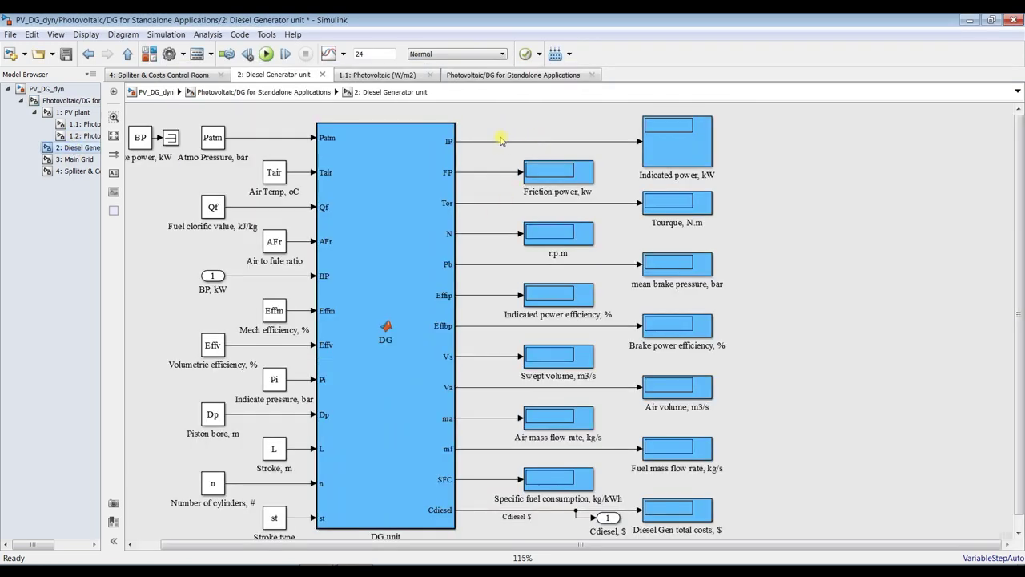
scroll(503, 146, "up", 4)
scroll(494, 158, "down", 2)
left_click(735, 203)
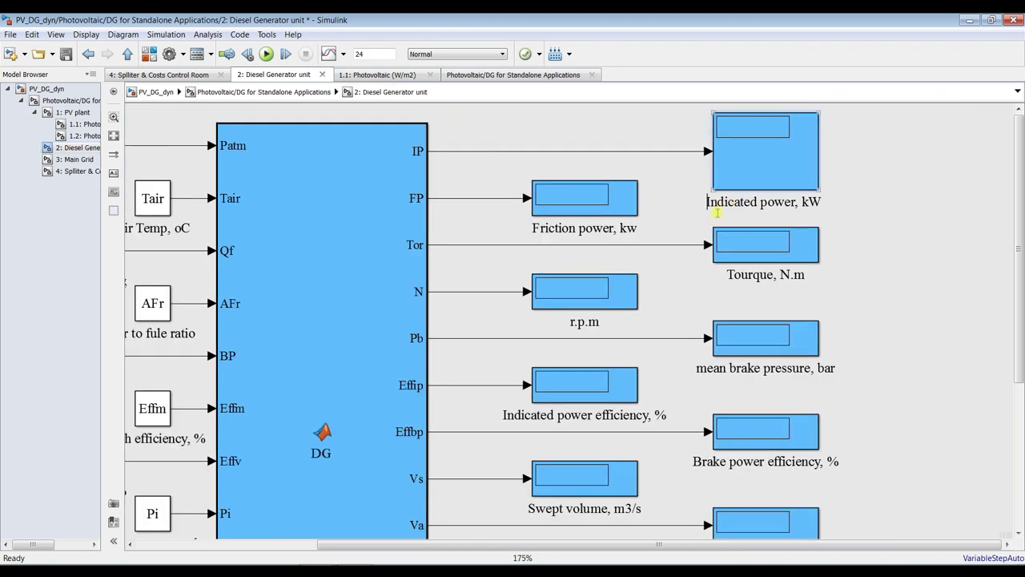
key("ctrl+a")
key("ctrl+c")
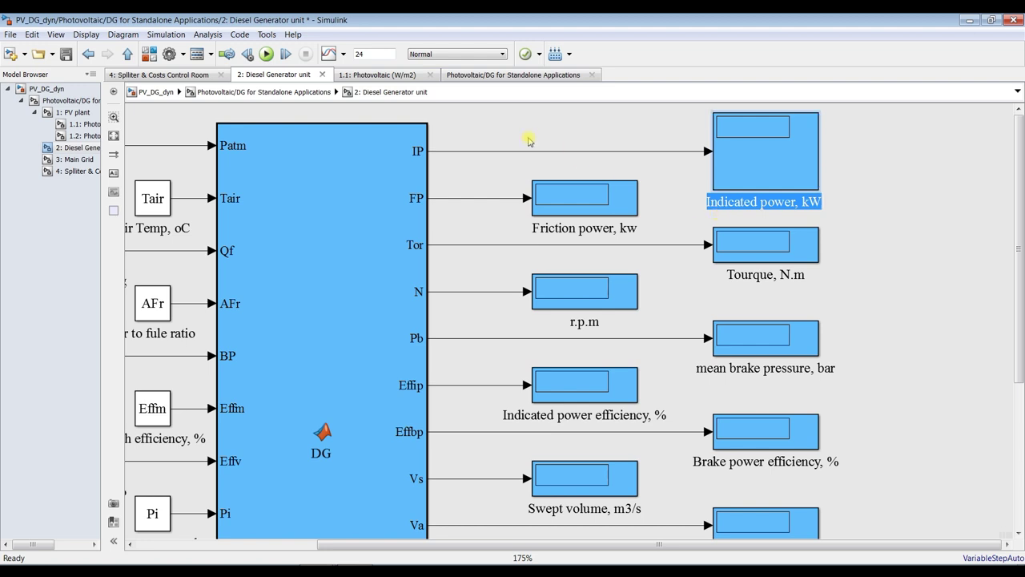
left_click(510, 151)
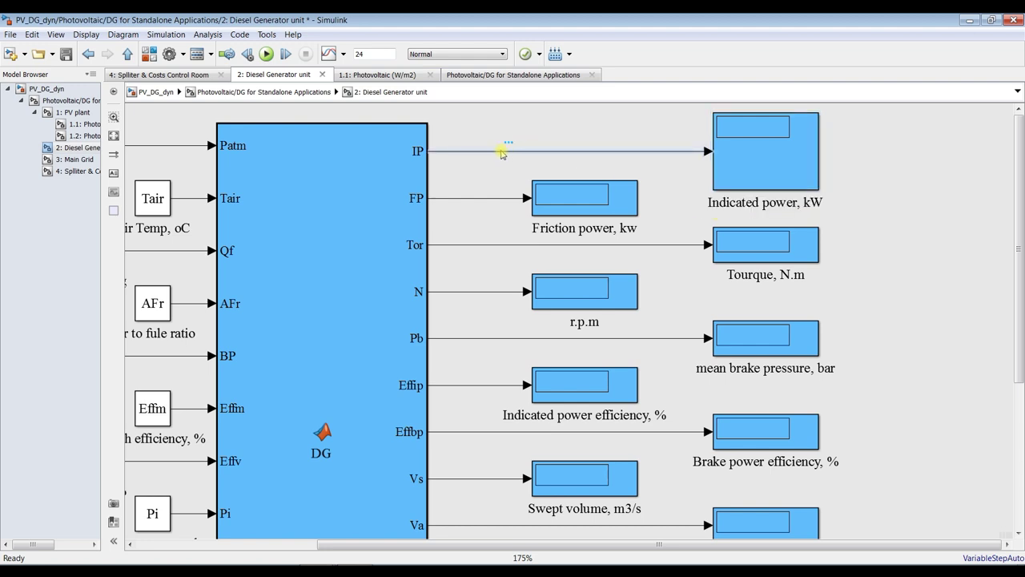
key("ctrl+v")
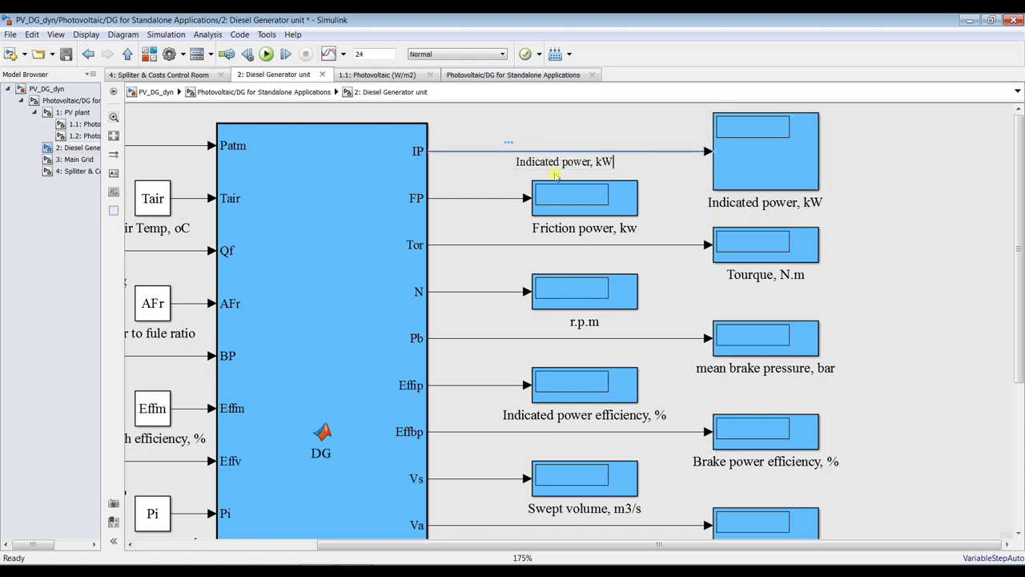
key("BackSpace")
left_click(473, 165)
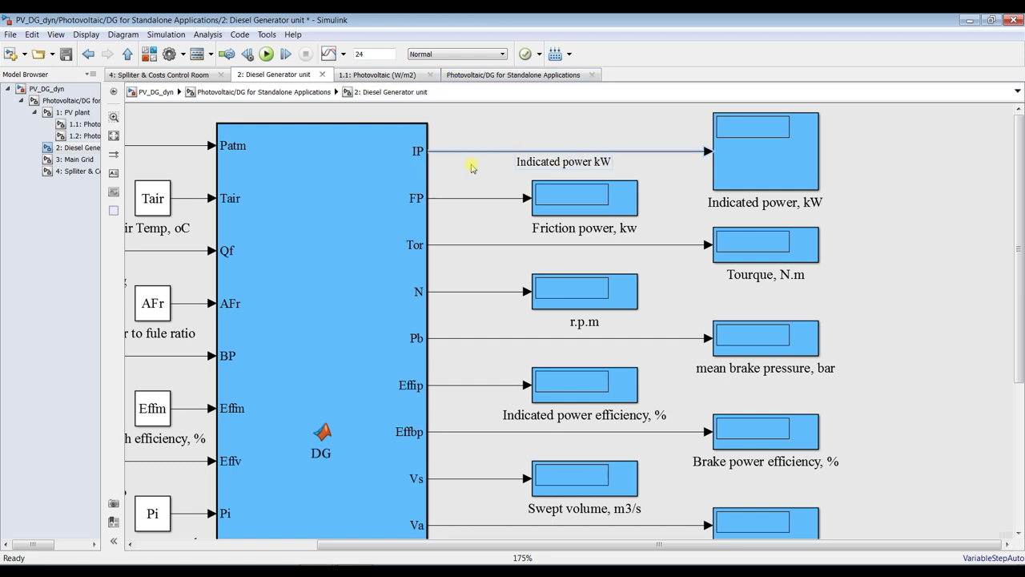
left_click(483, 151)
mouse_move(498, 130)
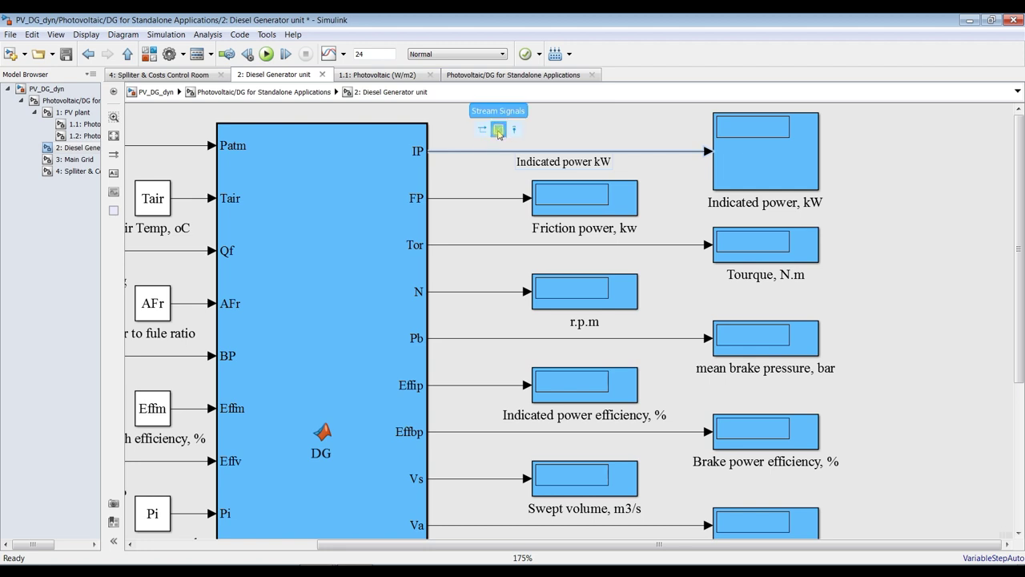
Step: Name the DG block's FP output signal "Friction power kw" after its display's label, without the comma, and stream it to the Data Inspector
left_click(563, 229)
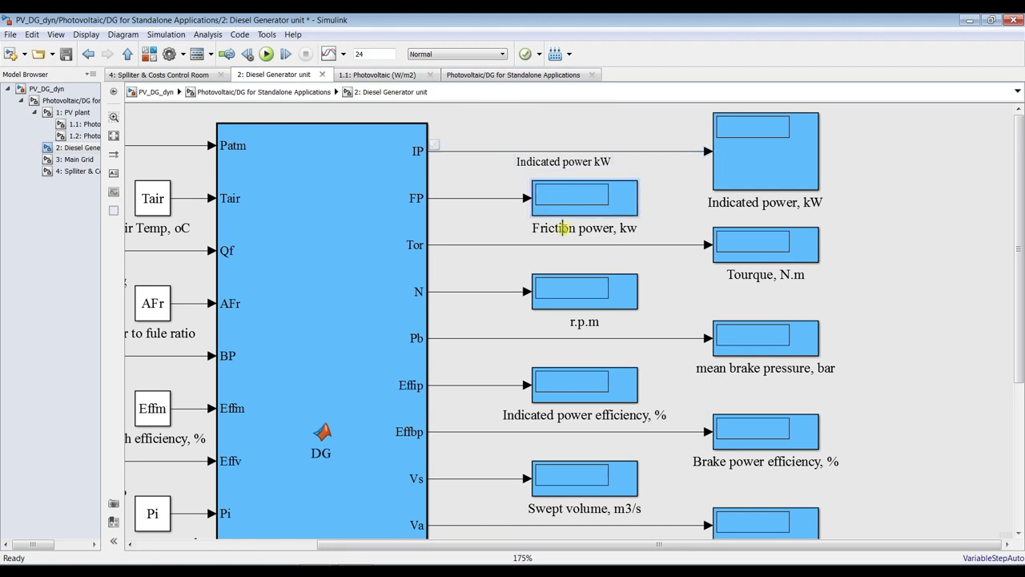
left_click(565, 229)
key("ctrl+c")
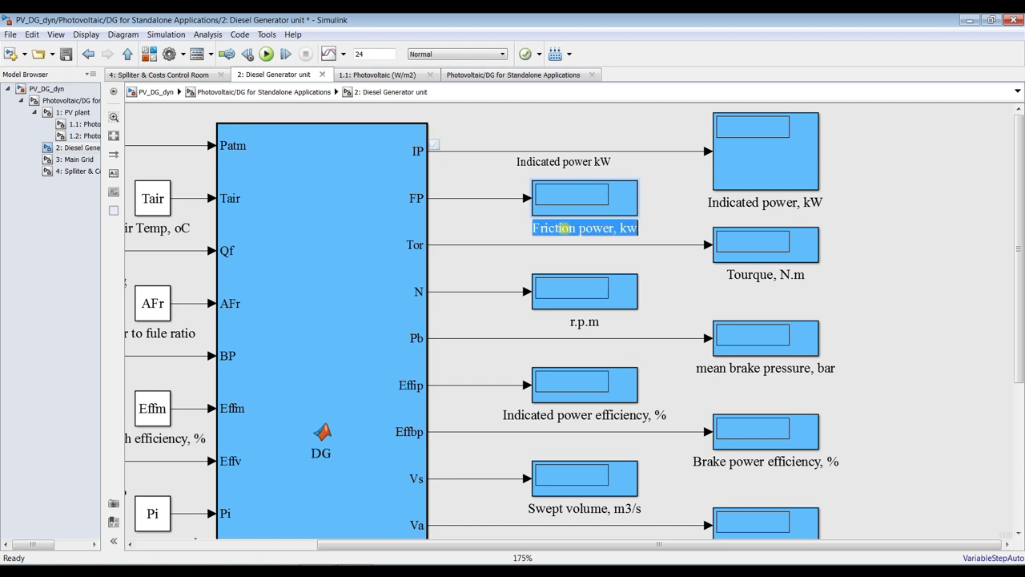
left_click(451, 198)
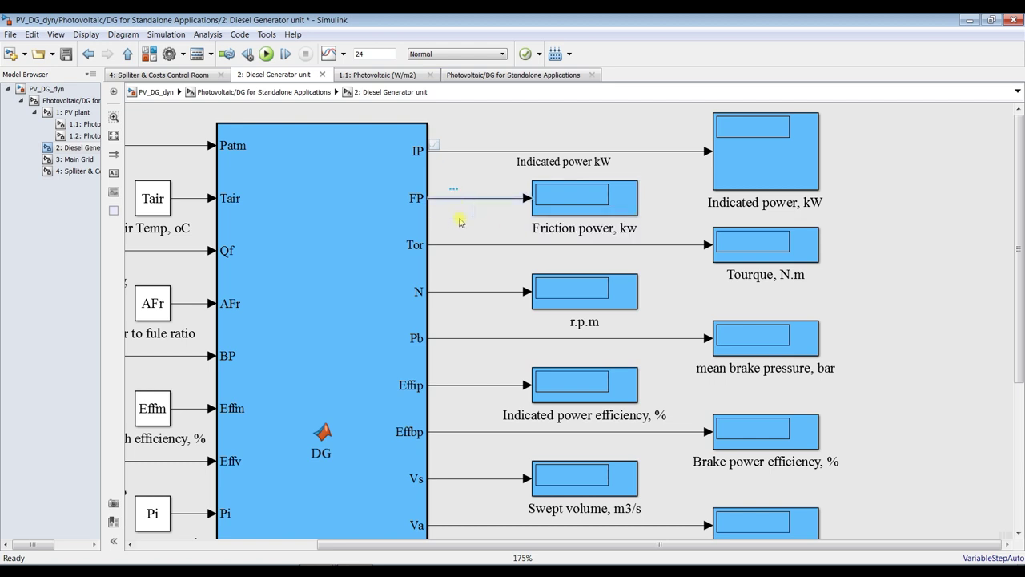
key("ctrl+v")
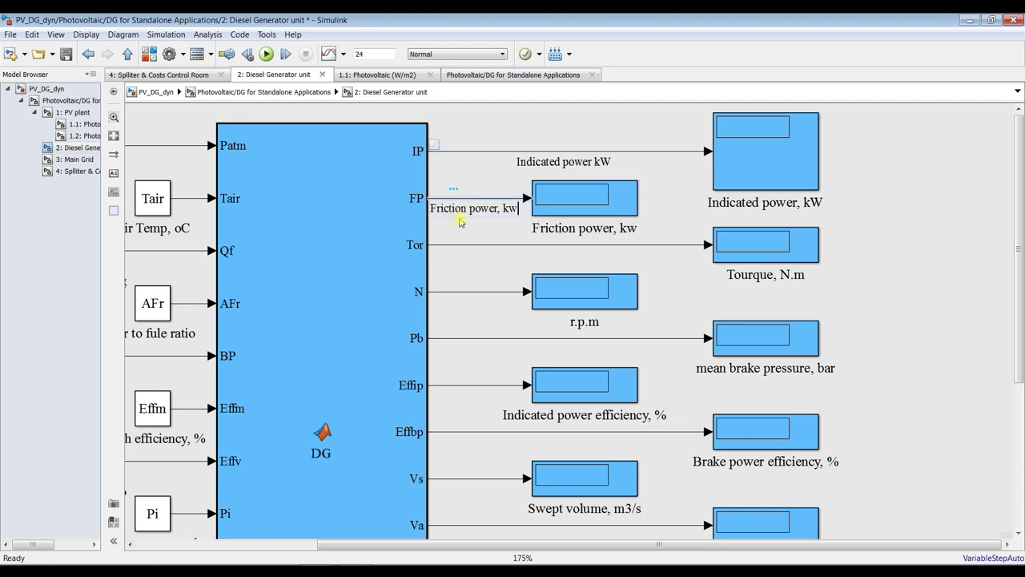
key("Return")
left_click(510, 238)
left_click(474, 198)
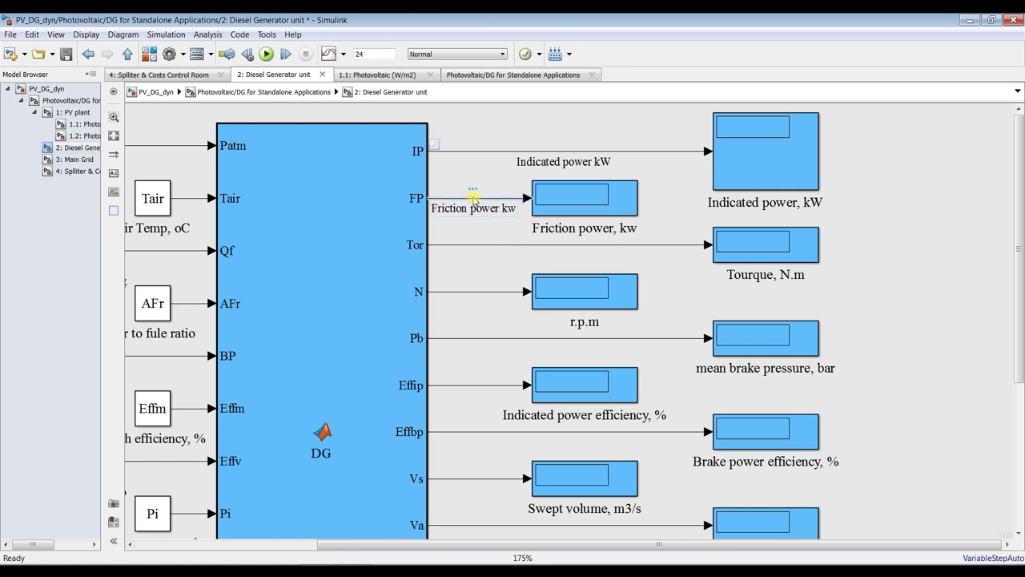
left_click(344, 55)
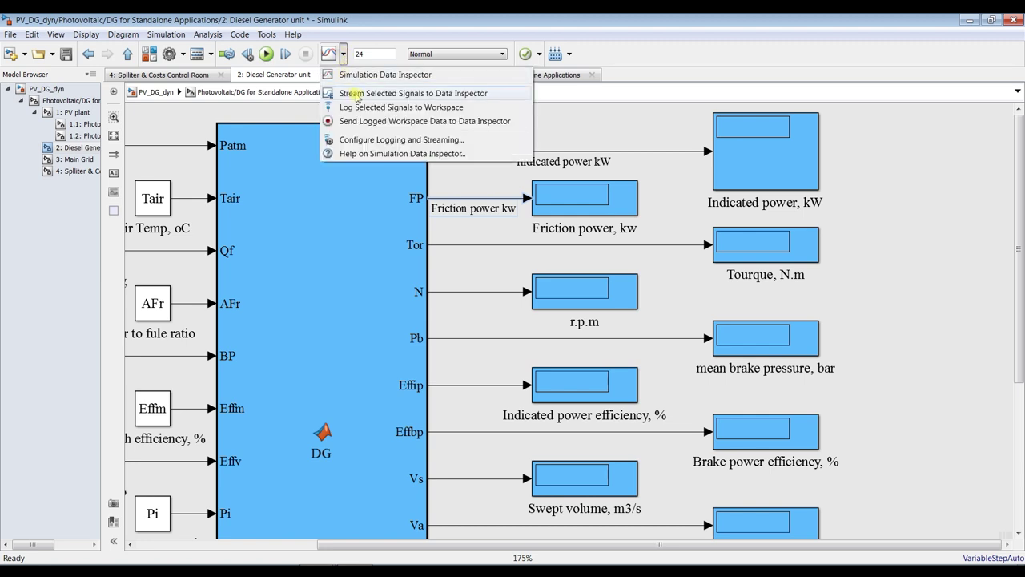
left_click(421, 93)
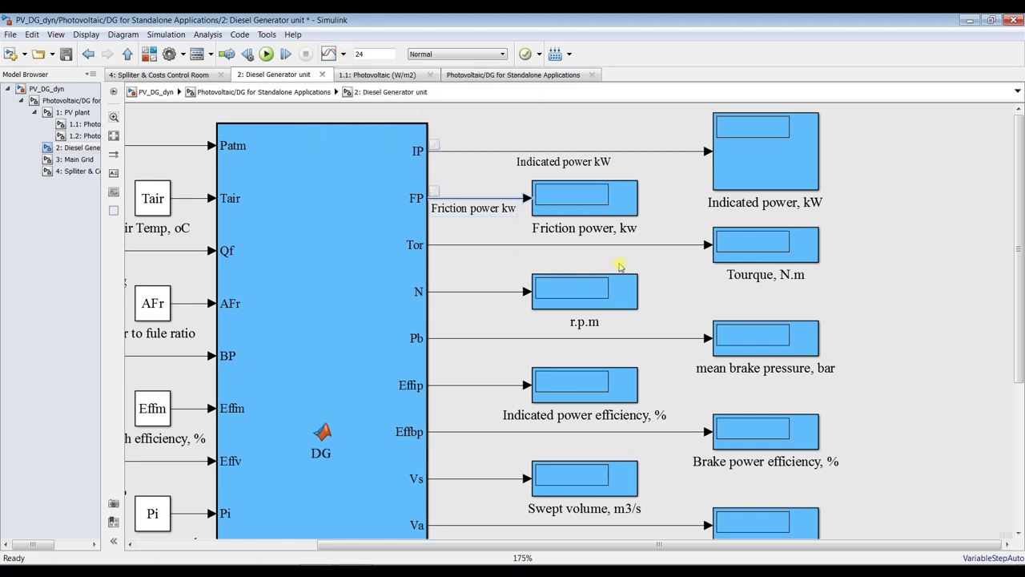
Step: Name the DG block's Tor output signal "Tourque N.m", copying the display's label and removing the comma
left_click(791, 275)
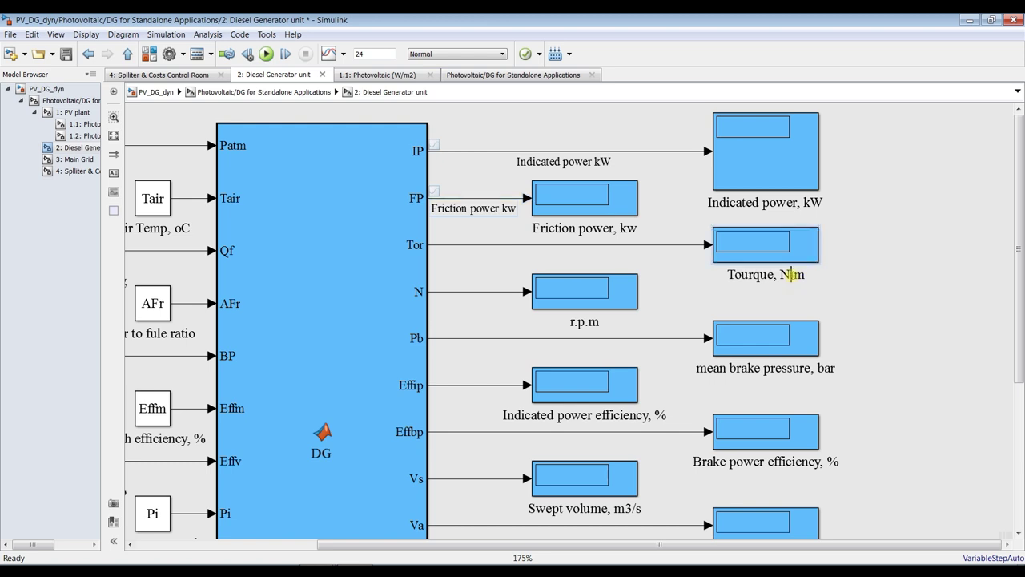
double_click(791, 275)
key("ctrl+c")
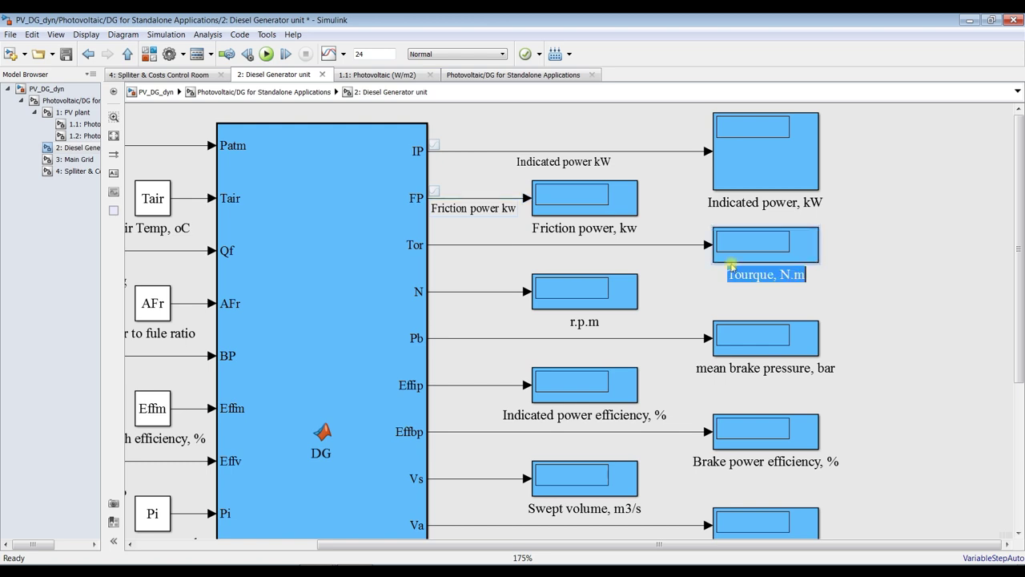
double_click(495, 245)
key("ctrl+v")
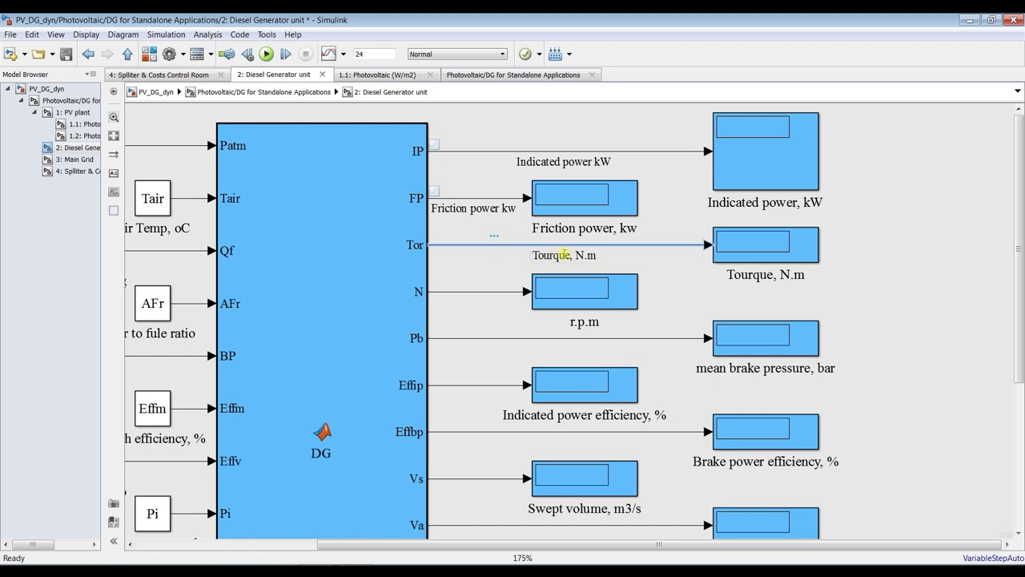
left_click(575, 280)
left_click(478, 281)
left_click(494, 245)
Step: Name the DG block's N output signal "r.p.m"
left_click(583, 324)
double_click(486, 293)
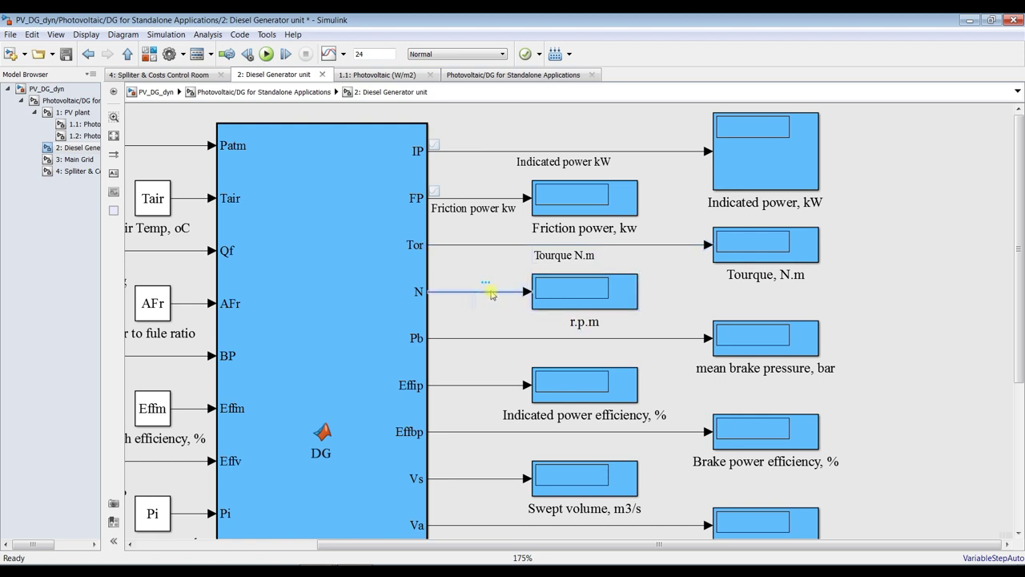
type("r.p.m")
left_click(535, 333)
Step: Name the DG block's Pb output signal "mean brake pressure bar", copying the display's label and removing the comma
left_click(714, 369)
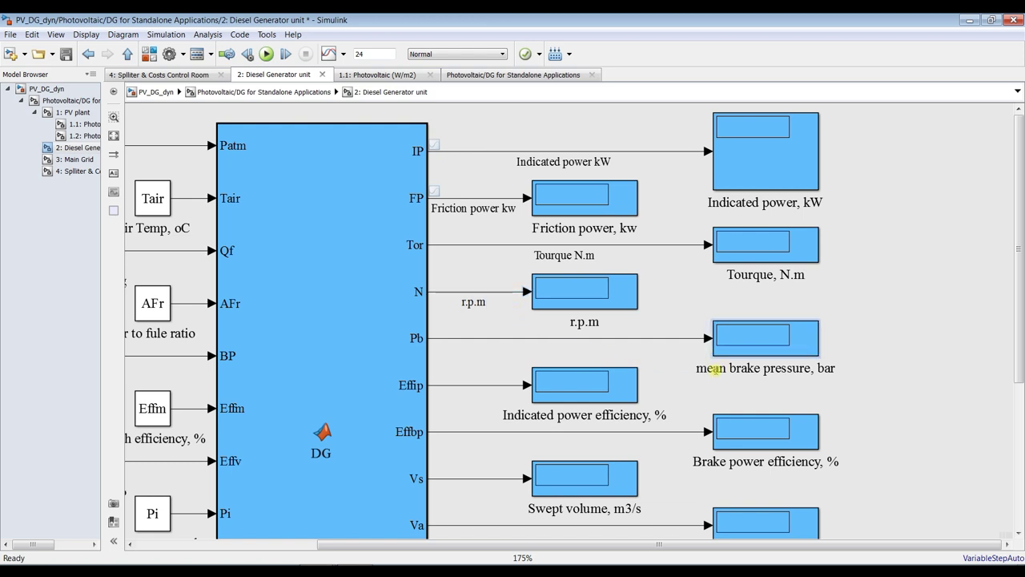
left_click(713, 368)
key("ctrl+c")
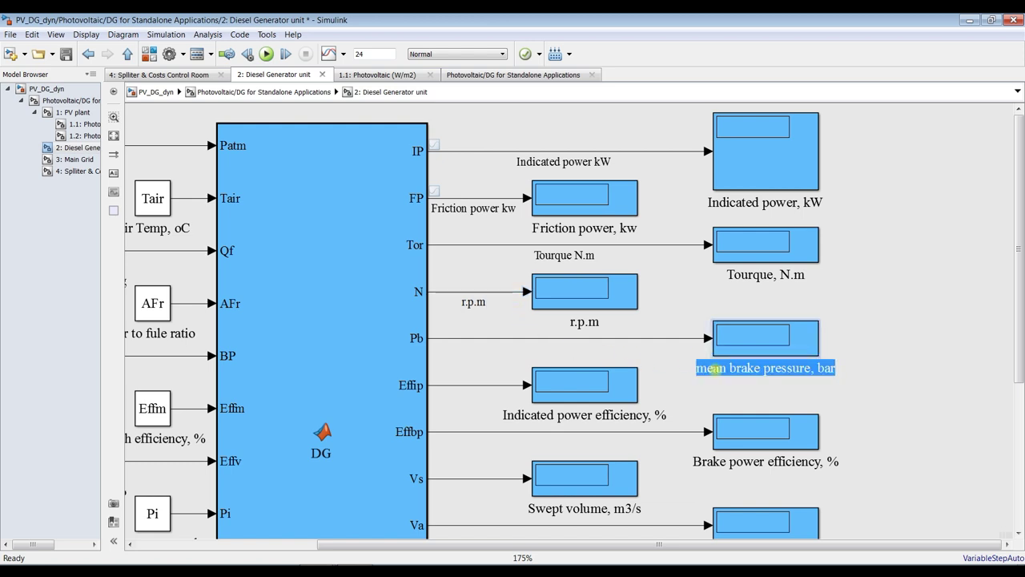
left_click(498, 346)
key("ctrl+v")
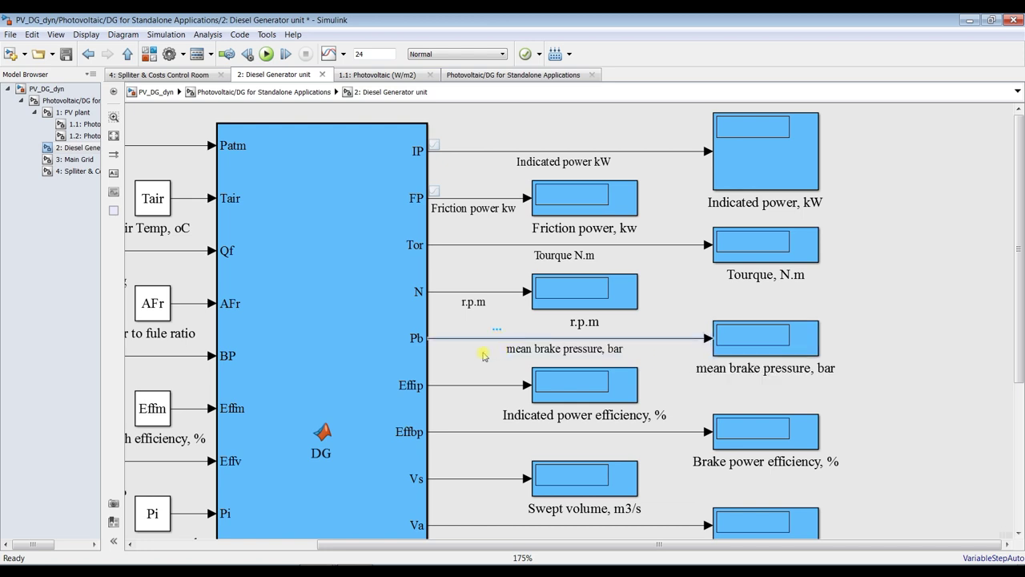
left_click(601, 350)
key("BackSpace")
left_click(498, 376)
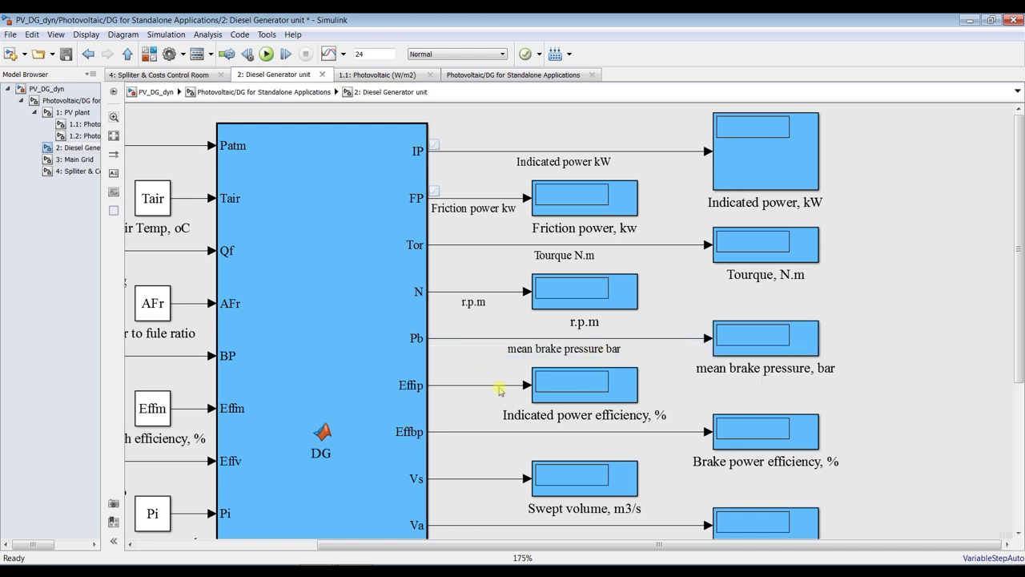
Step: Name the DG block's Effip output signal "Effip %"
double_click(554, 415)
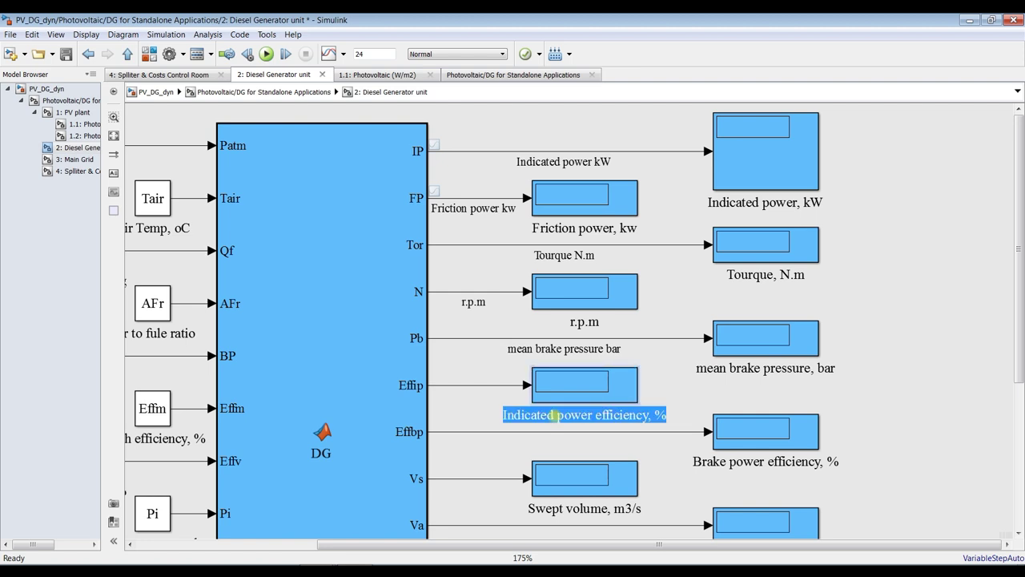
left_click(466, 386)
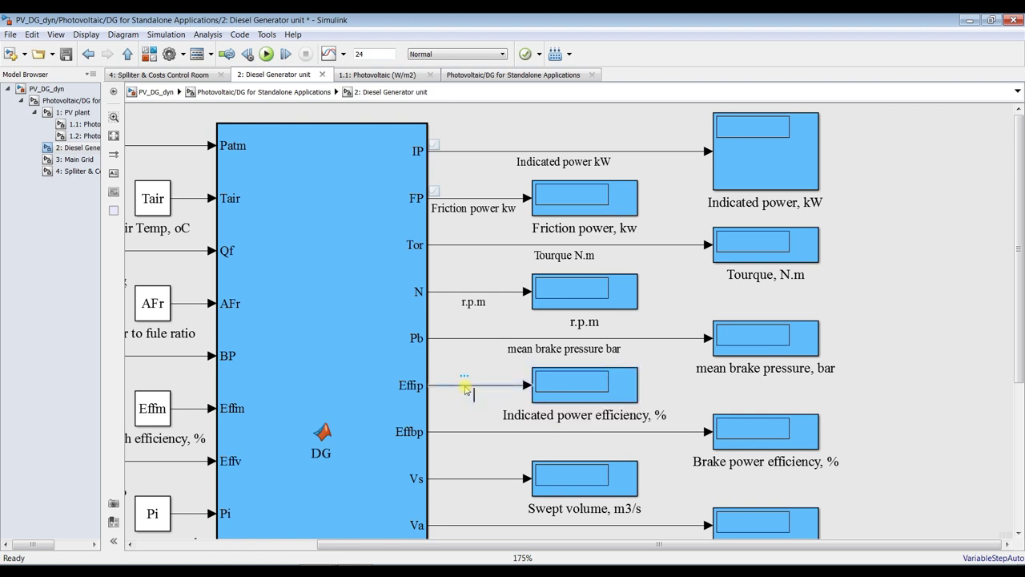
type("Effip %")
Step: Name the DG block's Effbp output signal "Brake power efficiency %", copying the display's label and removing the comma
left_click(694, 460)
left_click(712, 463)
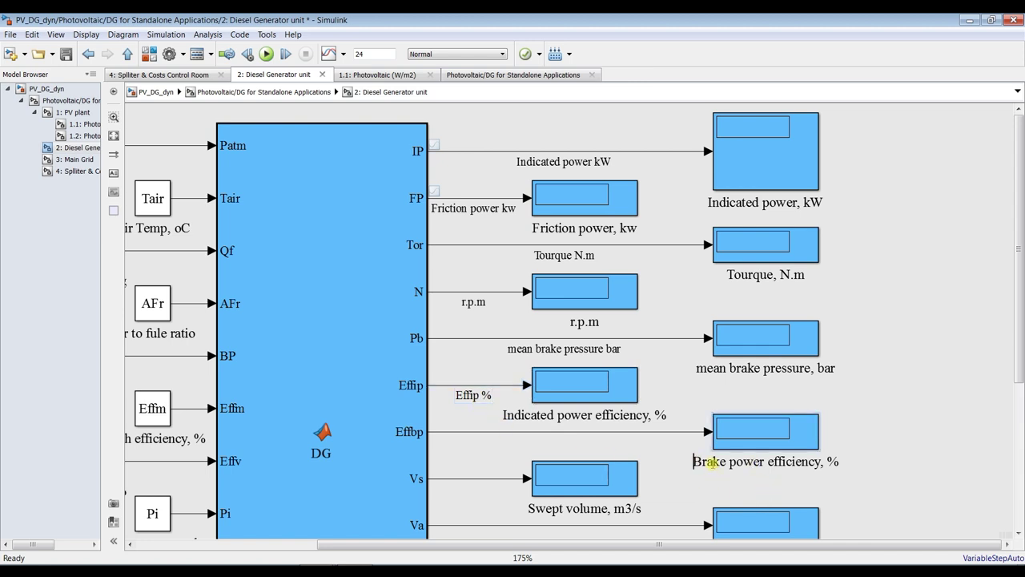
key("ctrl+a")
key("ctrl+c")
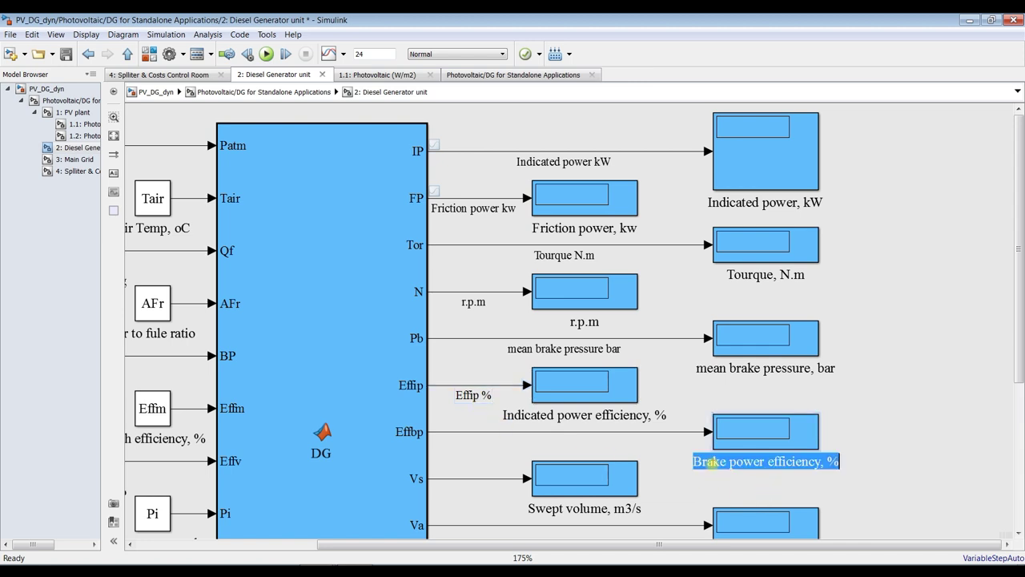
left_click(555, 434)
double_click(552, 439)
key("ctrl+v")
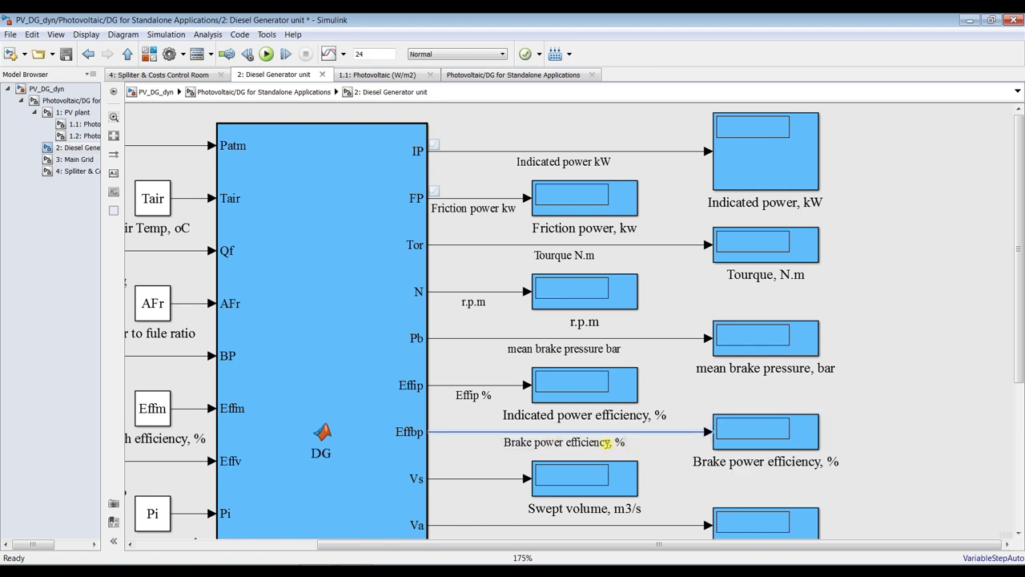
key("Left")
key("Left")
key("BackSpace")
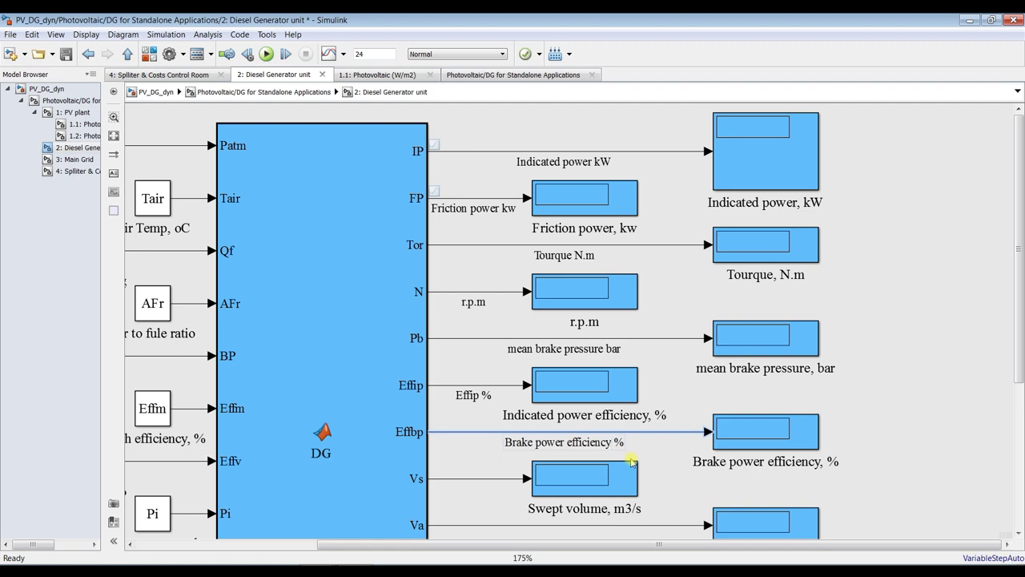
left_click(676, 472)
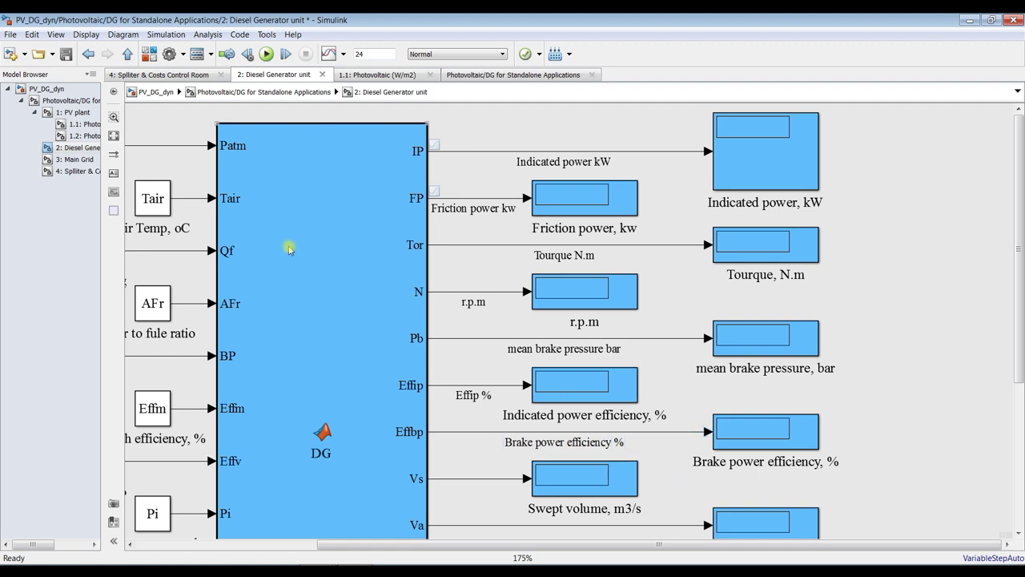
Step: Name the DG block's mf output signal "Fuel mass flow rate kg/s", copying the display's label and removing the comma
scroll(288, 250, "down", 2)
scroll(665, 309, "down", 1)
scroll(548, 437, "up", 3)
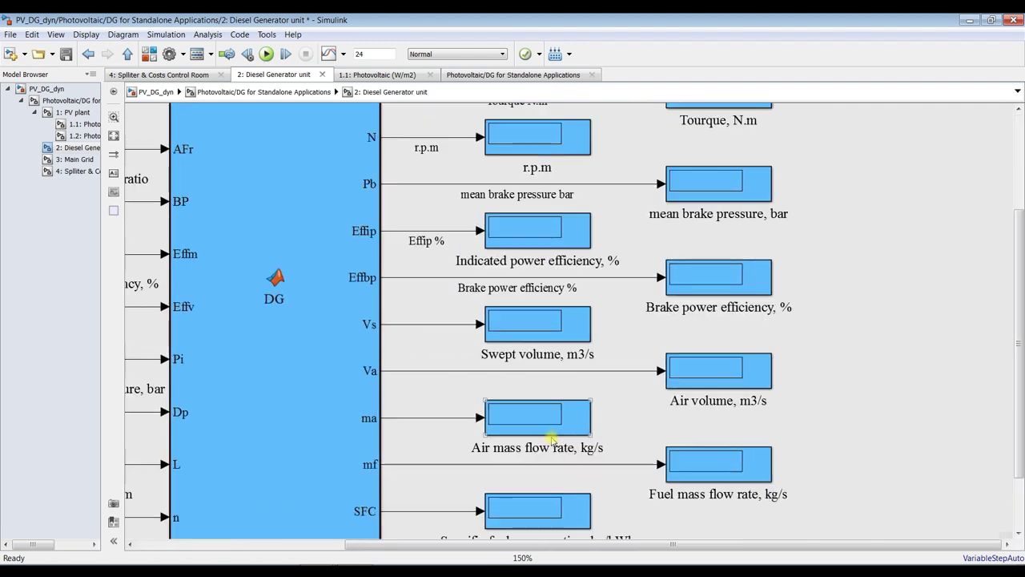
left_click(416, 324)
scroll(985, 370, "down", 2)
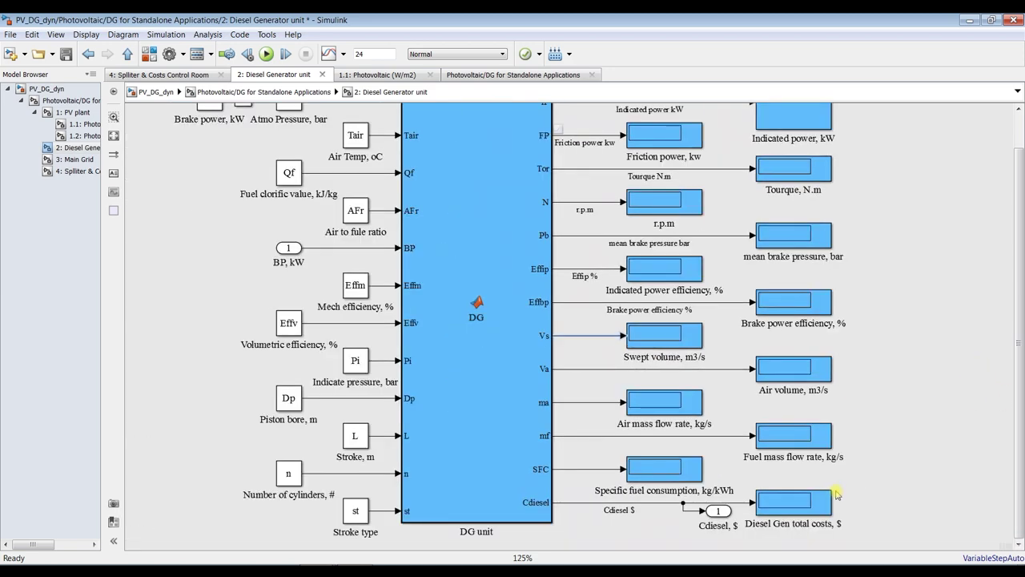
scroll(836, 495, "up", 4)
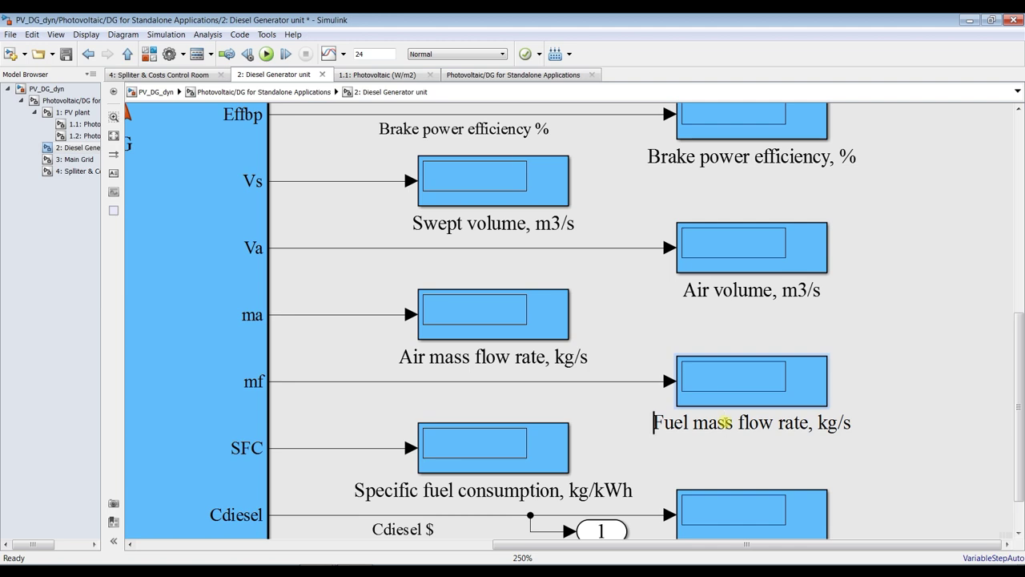
key("ctrl+a")
key("ctrl+c")
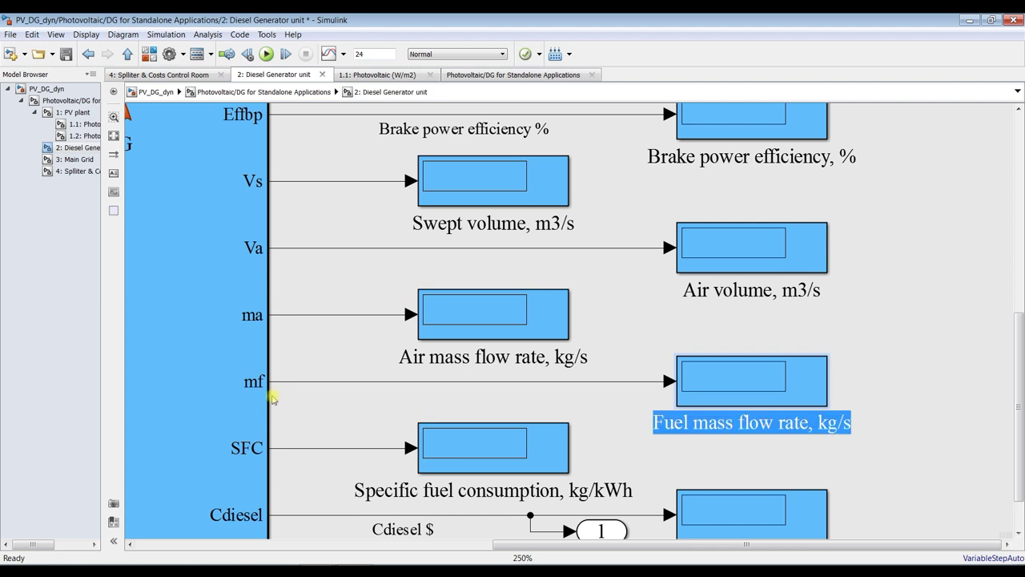
left_click(305, 382)
key("ctrl+v")
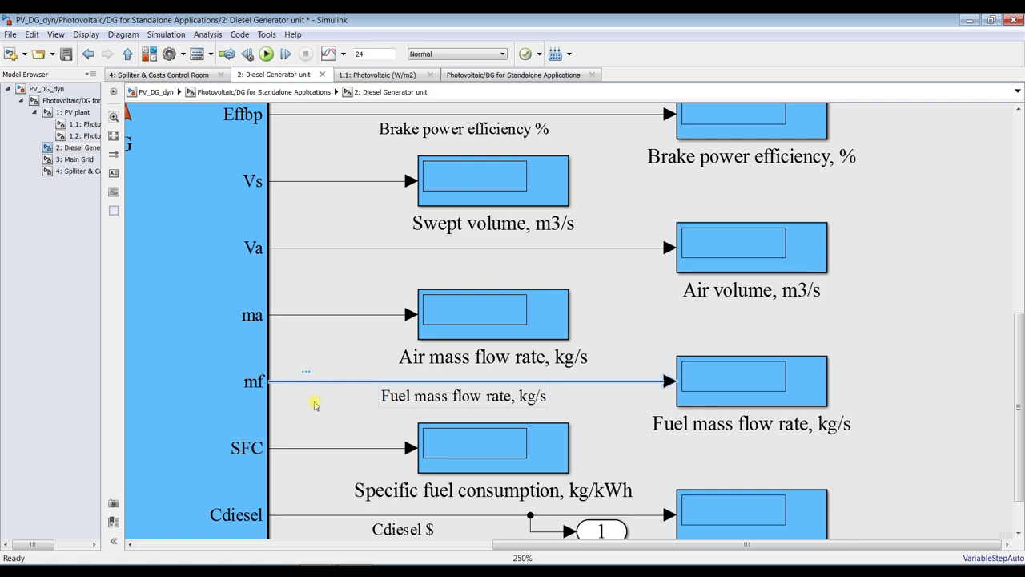
key("BackSpace")
left_click(316, 412)
Step: Enable streaming for the DG block's mf and Cdiesel output signals
left_click(325, 383)
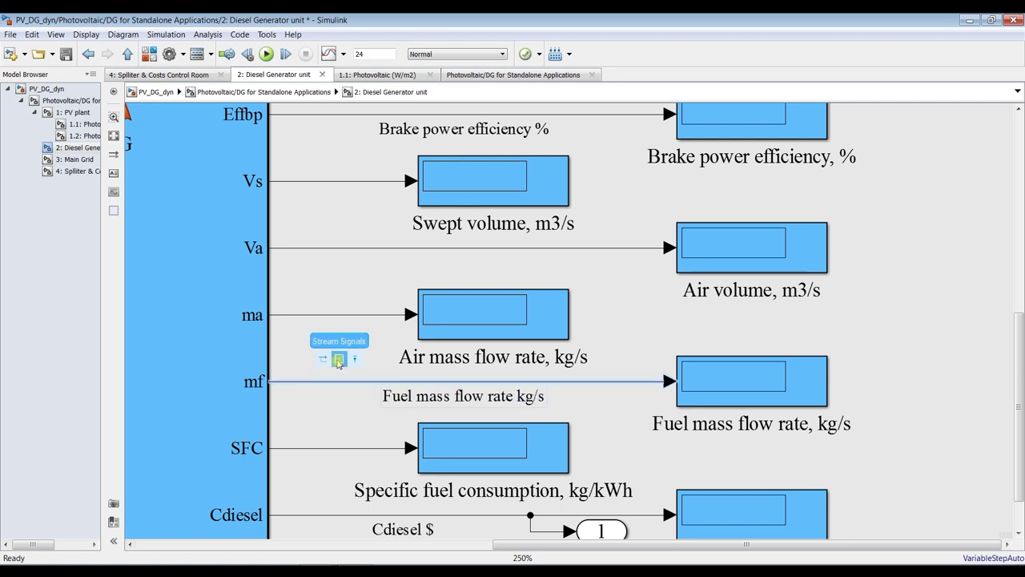
scroll(965, 422, "down", 1)
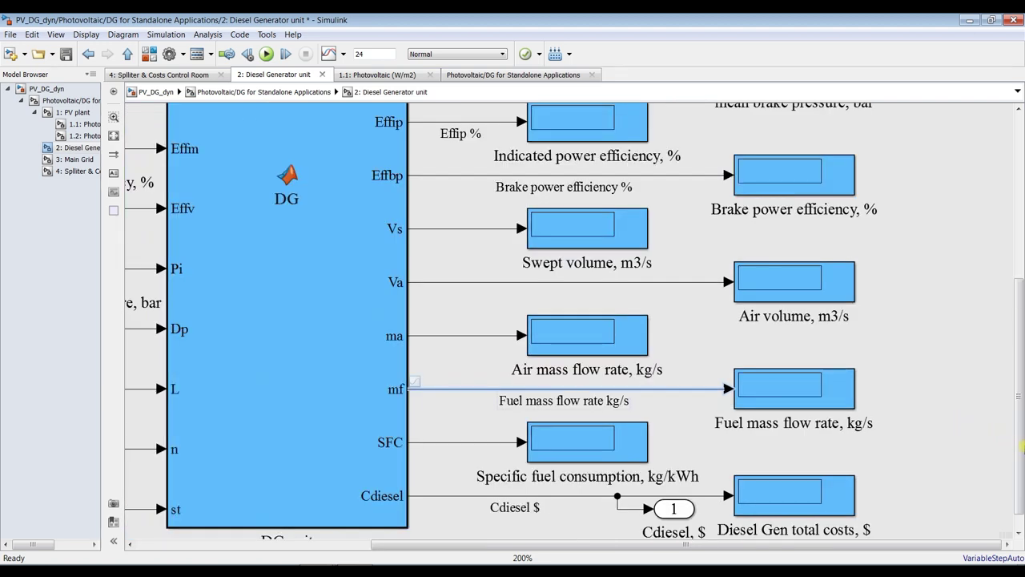
left_click(438, 497)
mouse_move(454, 478)
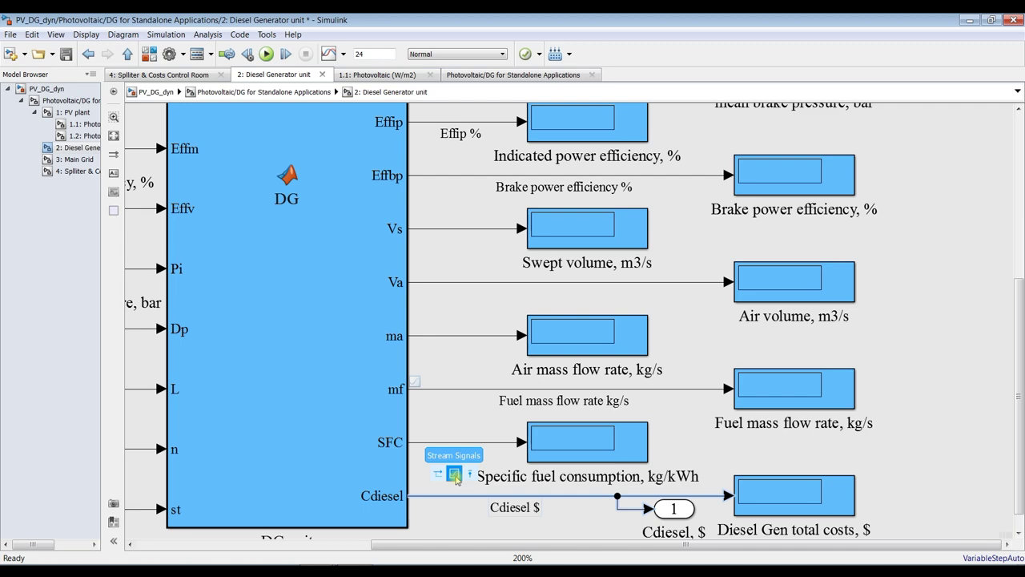
Step: Stream the Tor, N, Pb, Effip and Effbp output signals together to the Data Inspector and check their streaming badges
scroll(459, 417, "down", 2)
left_click_drag(459, 140, 465, 290)
left_click(341, 53)
left_click(365, 94)
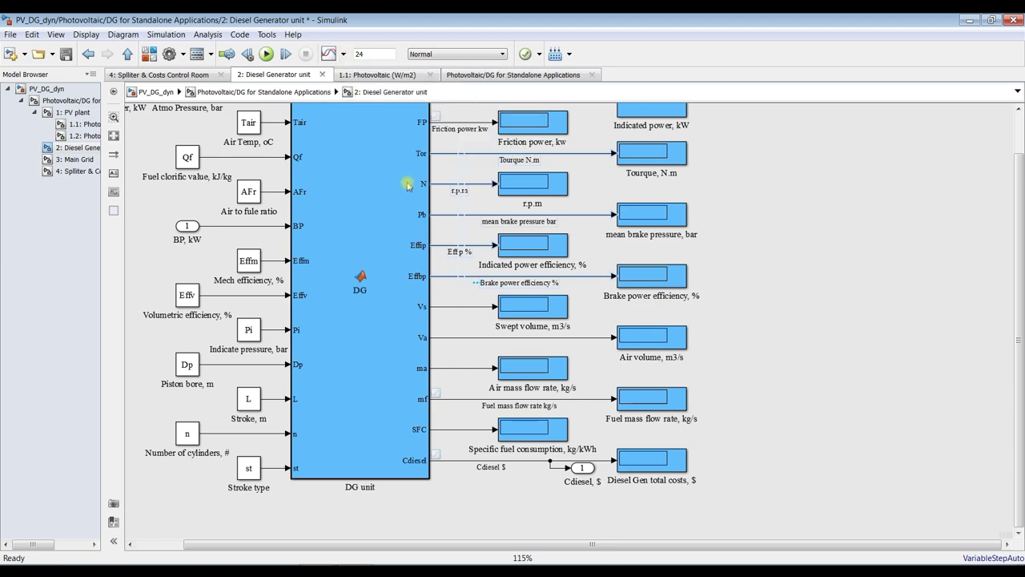
scroll(439, 267, "up", 5)
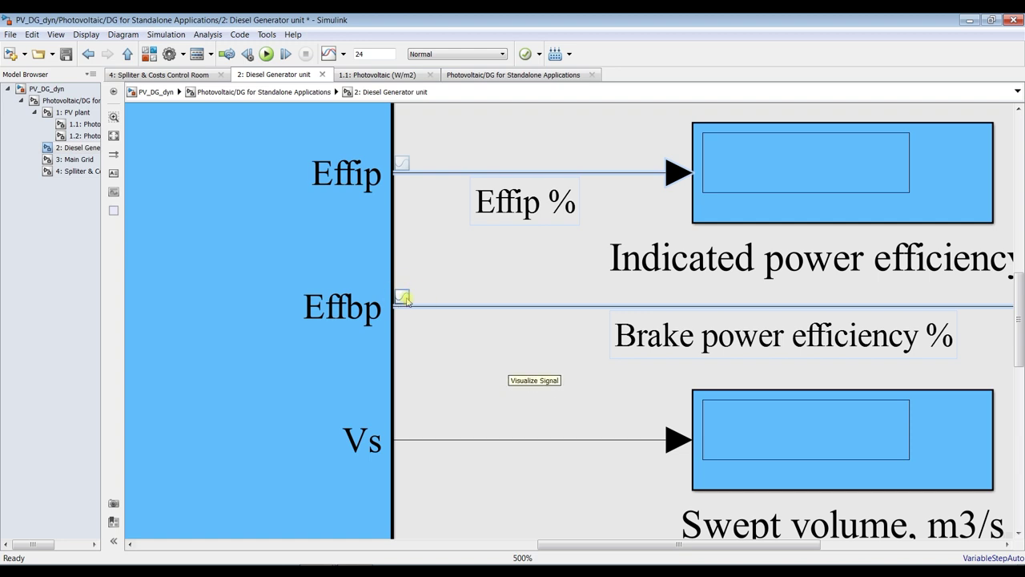
left_click(525, 345)
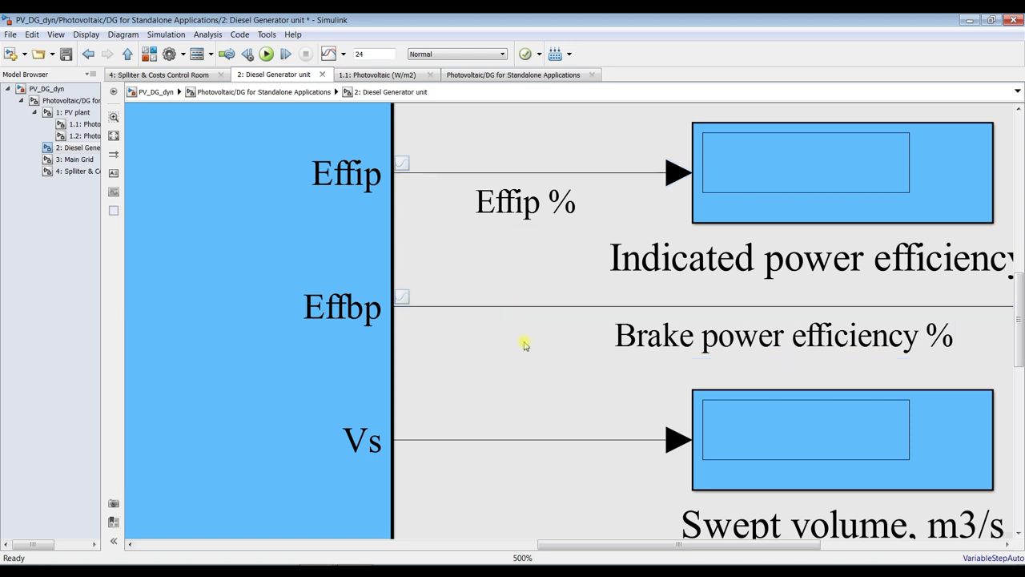
left_click(482, 307)
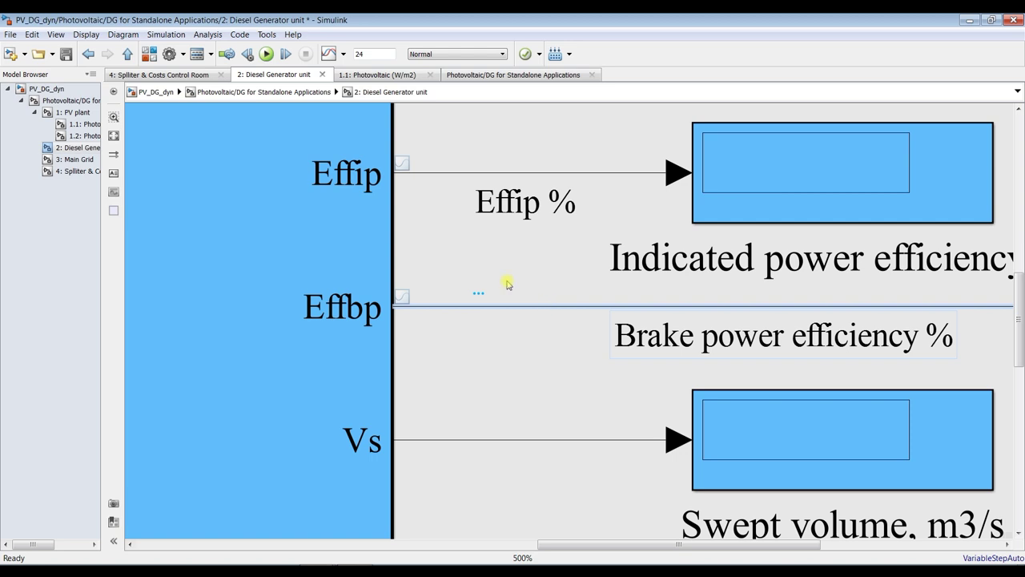
Step: Save the model and return to the Photovoltaic/DG for Standalone Applications subsystem
left_click(63, 55)
left_click(64, 101)
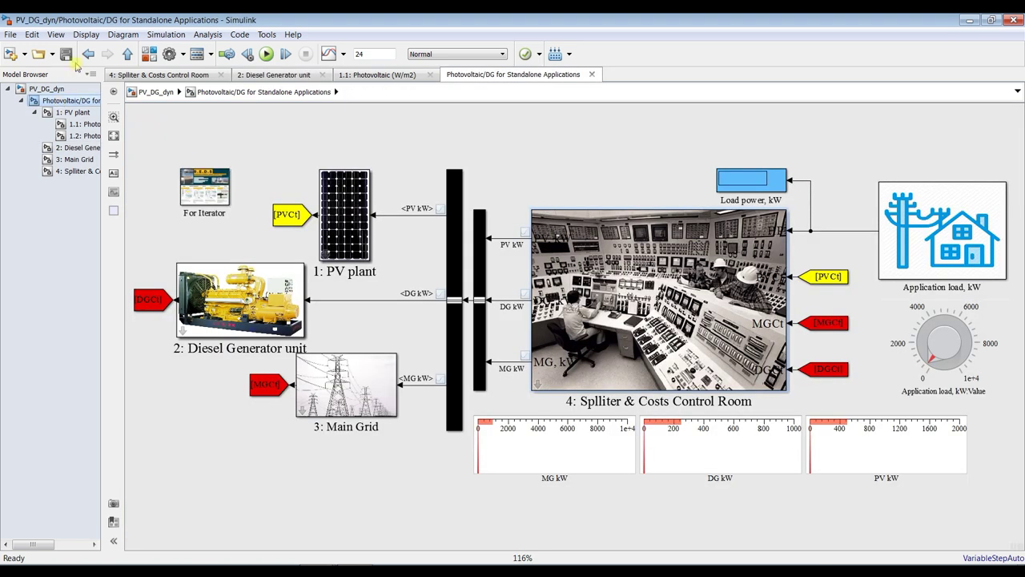
left_click(975, 368)
mouse_move(932, 357)
left_mouse_down()
mouse_move(920, 335)
mouse_move(925, 354)
mouse_move(928, 324)
mouse_move(935, 371)
left_mouse_up()
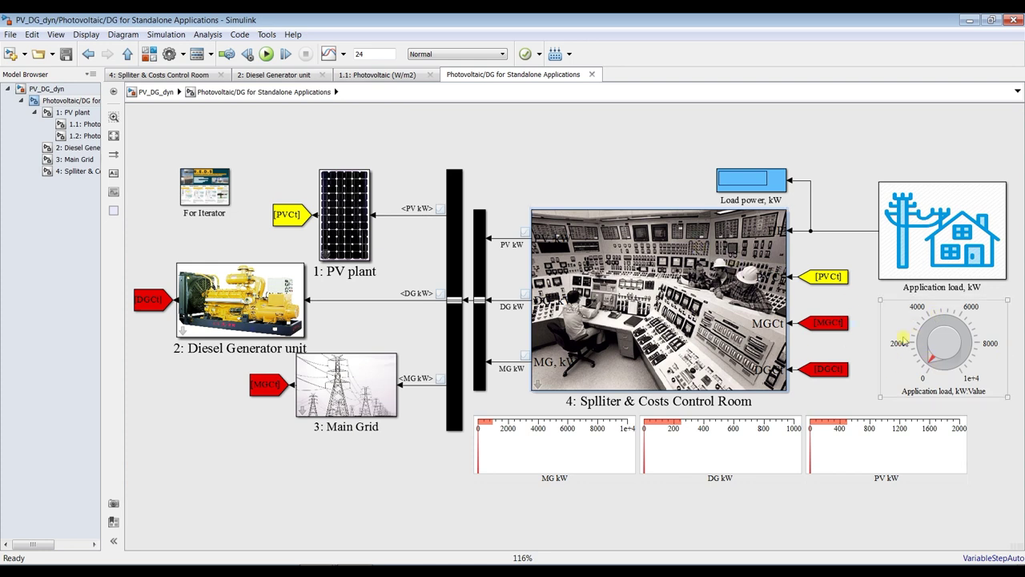
Step: Set the splitter ratio of the Splliter & Costs Control Room block to 0.400
double_click(615, 246)
left_click_drag(541, 250, 275, 128)
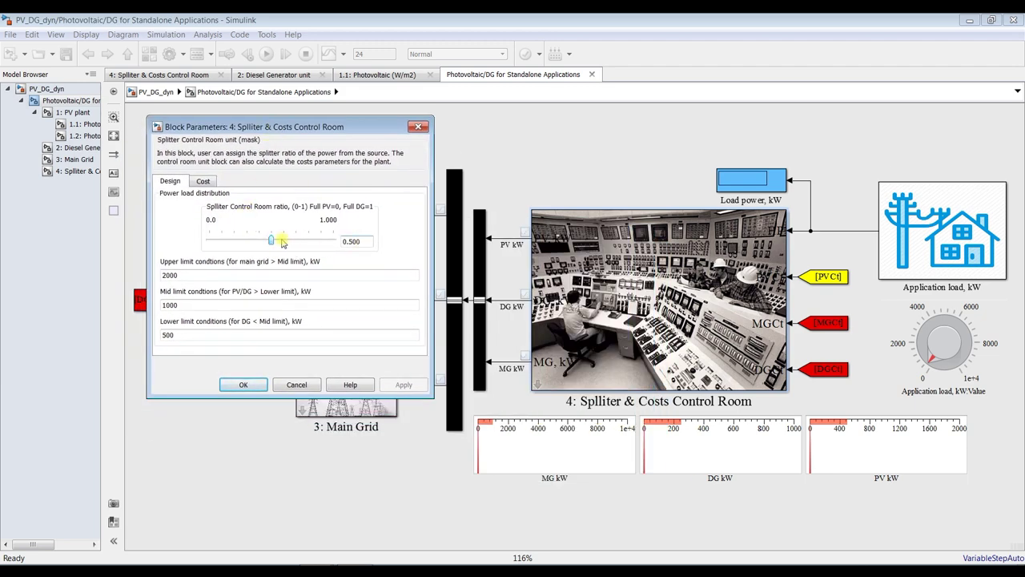
left_click_drag(271, 244, 270, 244)
key("Left")
key("Left")
key("Left")
key("Left")
key("Left")
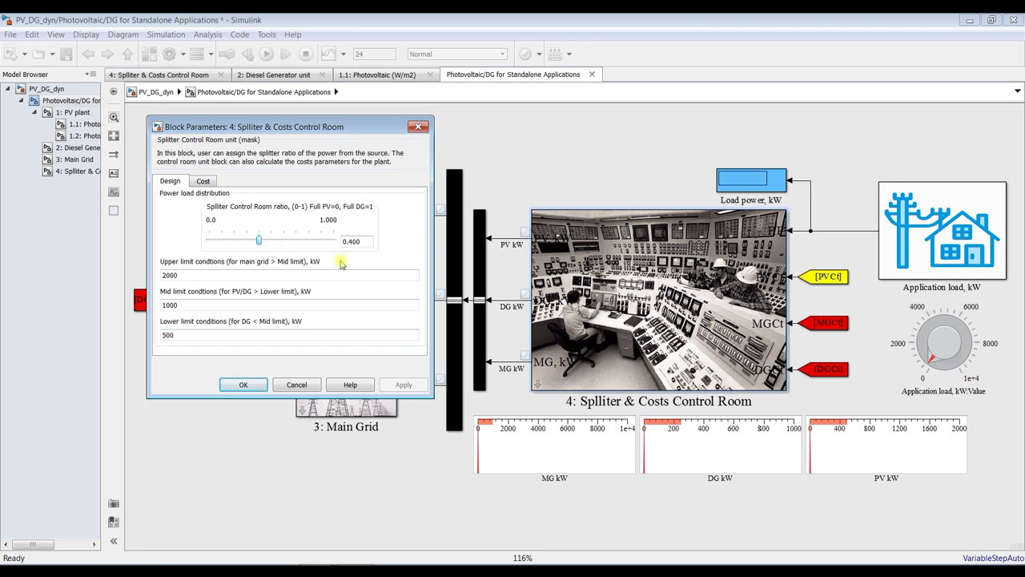
key("Left")
key("Left")
key("Left")
Step: Review the upper, mid and lower limit conditions in the control room block's power load distribution
double_click(213, 274)
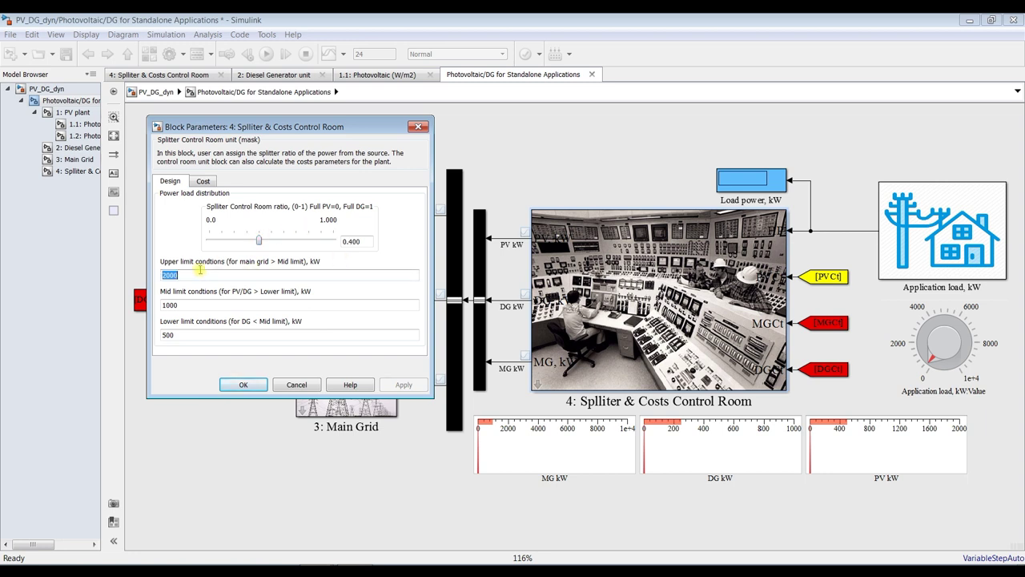
double_click(195, 305)
double_click(194, 334)
double_click(183, 273)
double_click(183, 304)
double_click(183, 334)
double_click(189, 274)
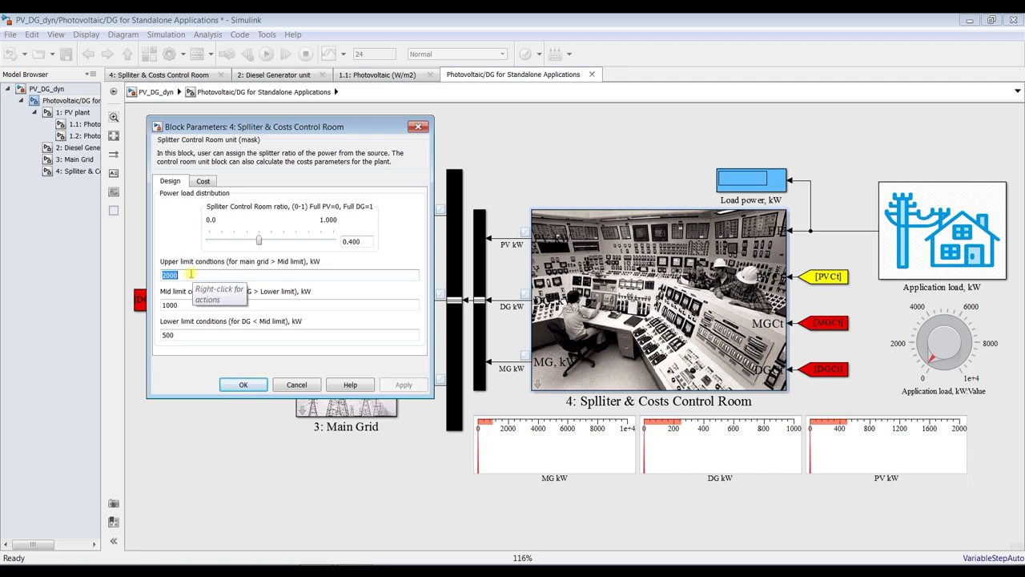
double_click(196, 302)
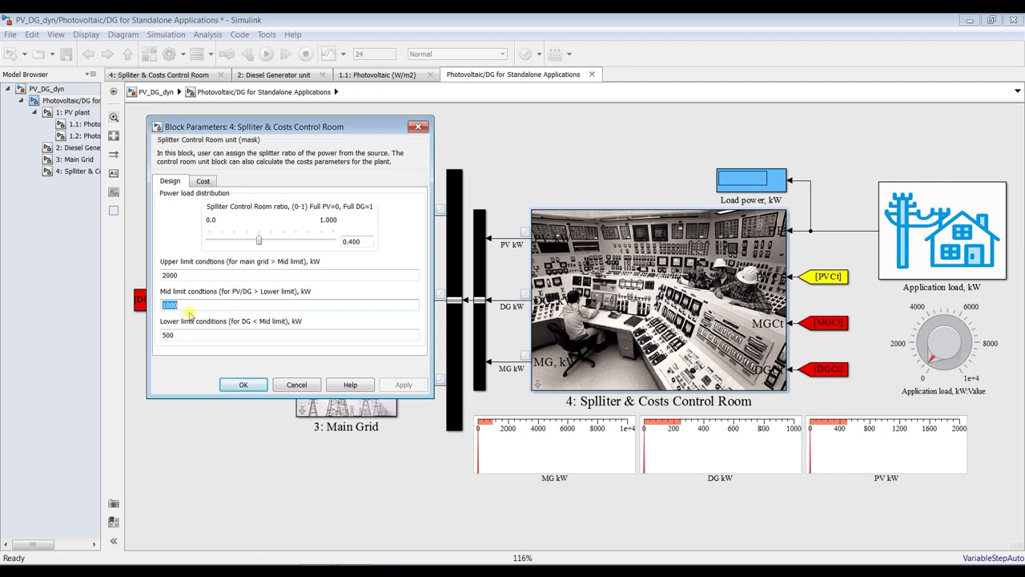
double_click(175, 334)
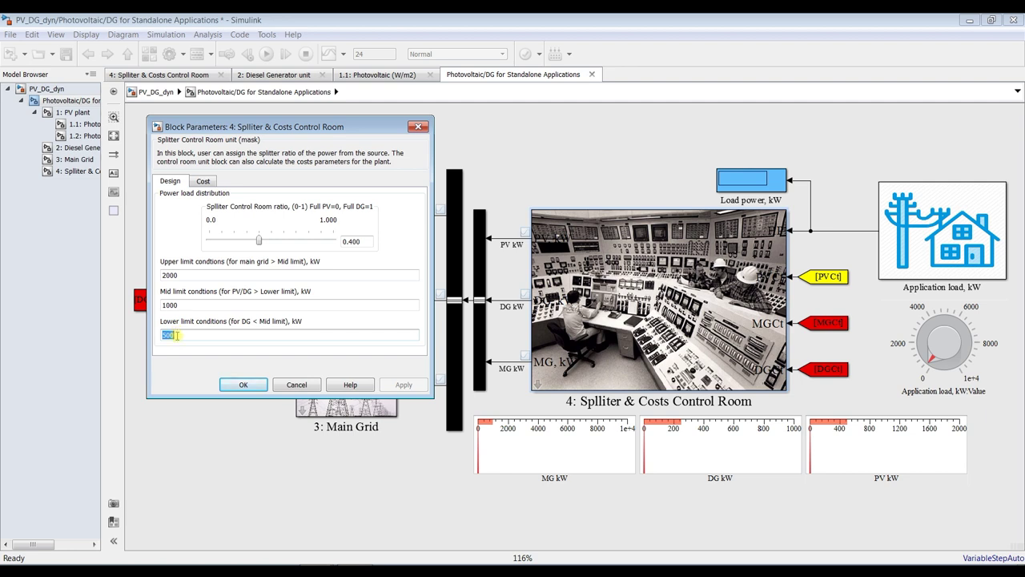
Step: Check the control room block's plant life time and interest rate settings, and accept its parameters
left_click(203, 181)
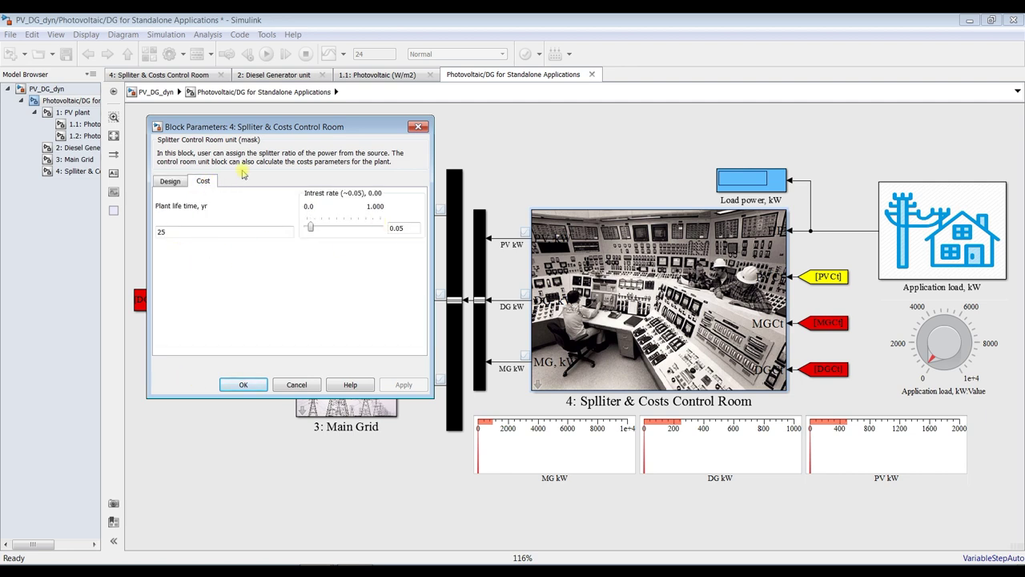
left_click(177, 182)
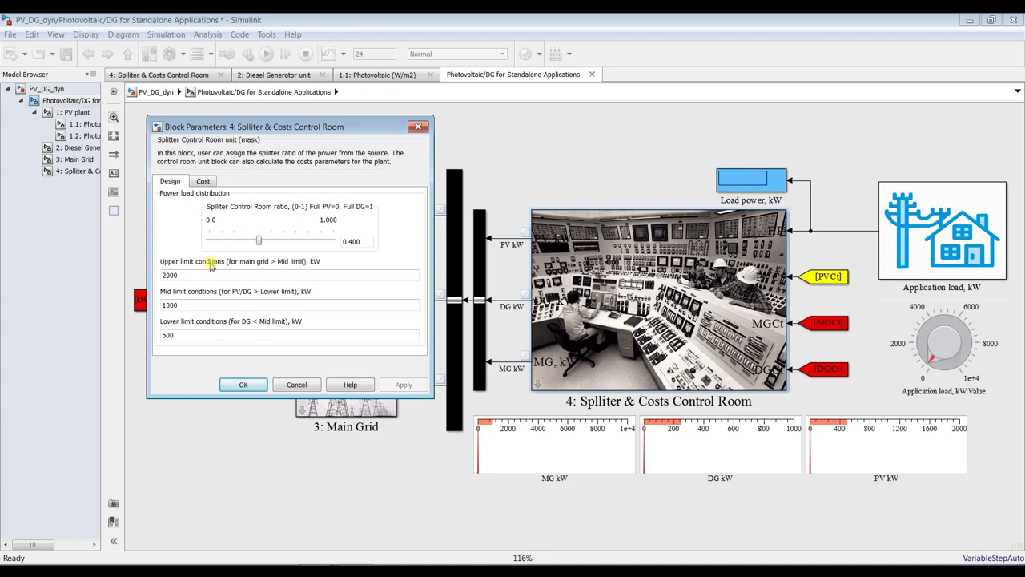
left_click(244, 385)
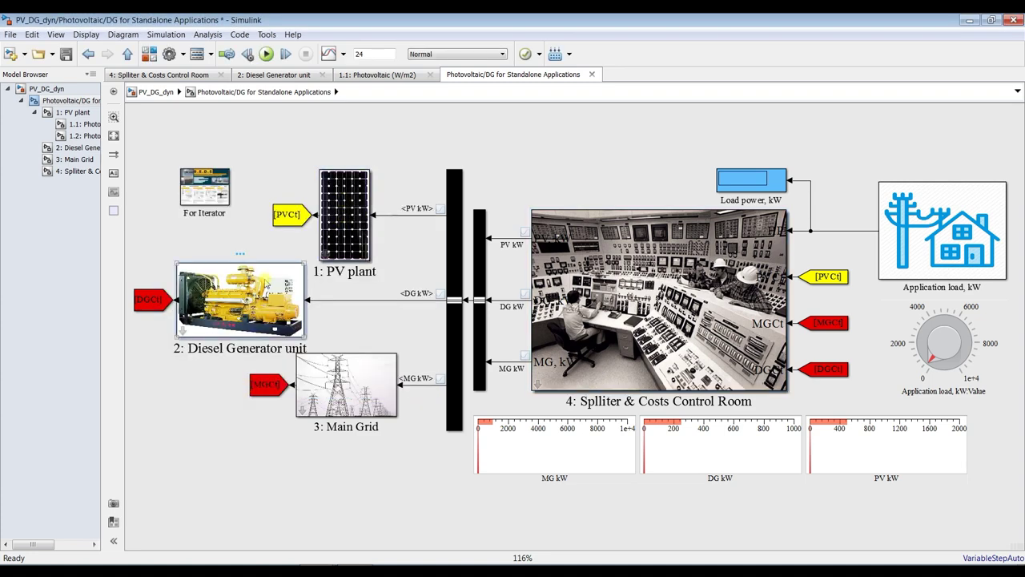
Step: Review the Diesel Generator unit's fuel, performance, power and design parameters, and close its parameter dialog
double_click(240, 297)
left_click(464, 342)
left_click(498, 342)
left_click(550, 342)
left_click(586, 342)
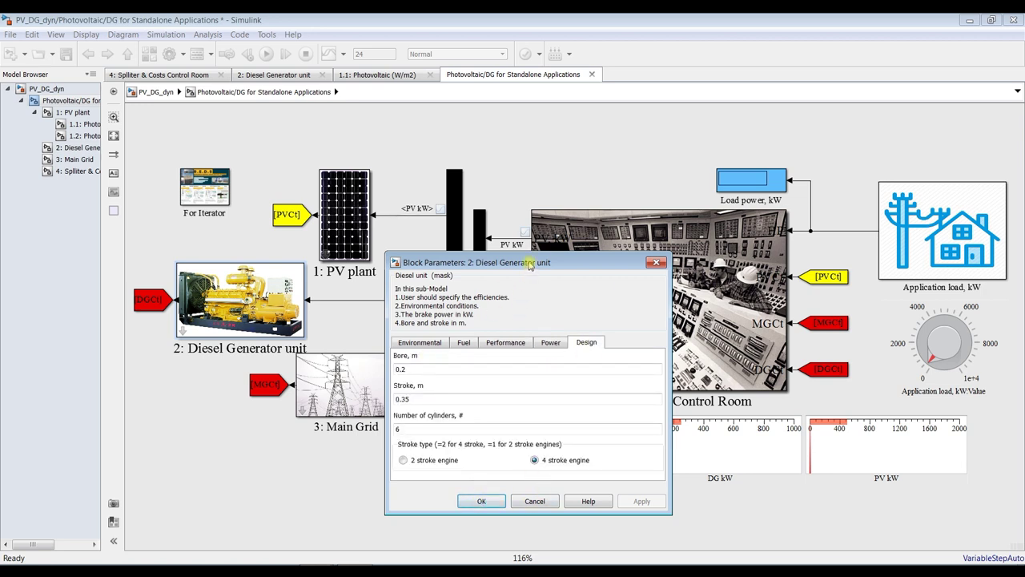
left_click_drag(529, 263, 519, 152)
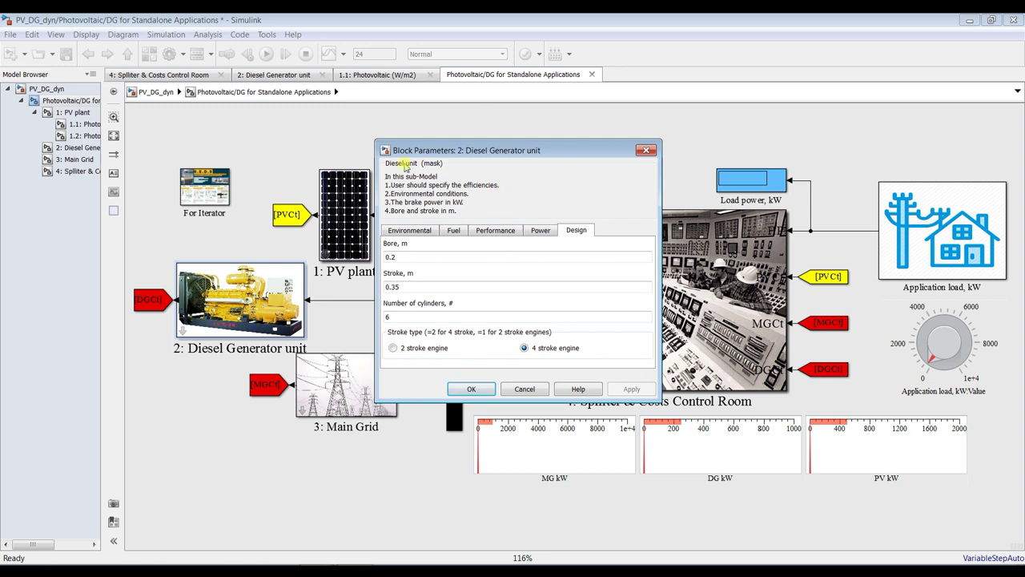
left_click(484, 389)
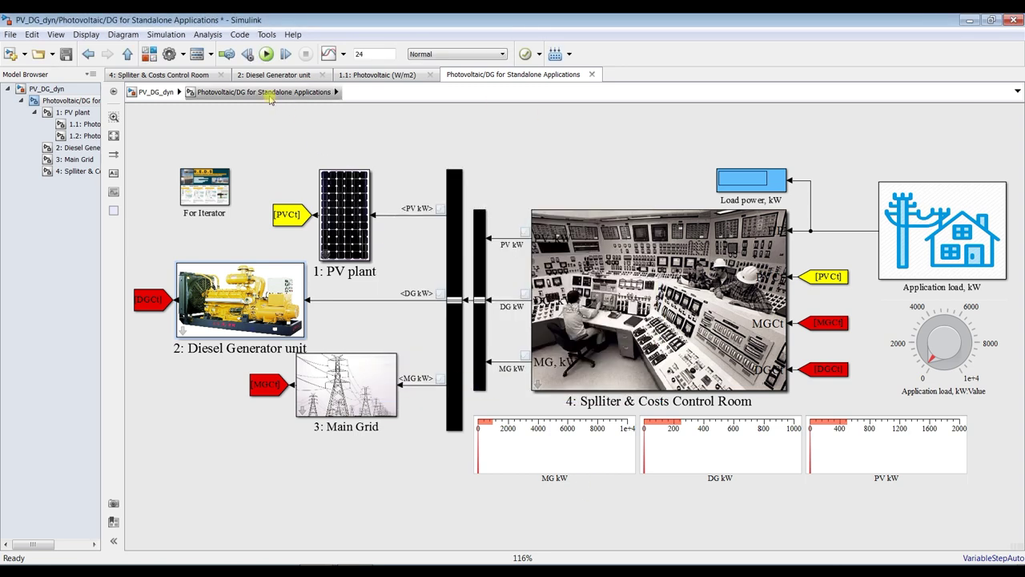
Step: Save the model and start the simulation with a stop time of 24
left_click(66, 54)
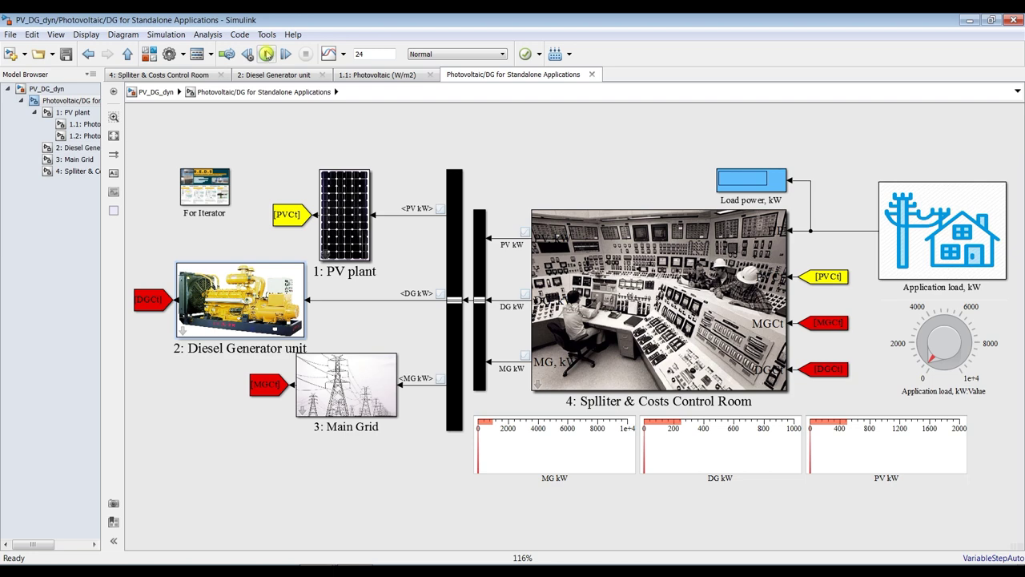
left_click(266, 53)
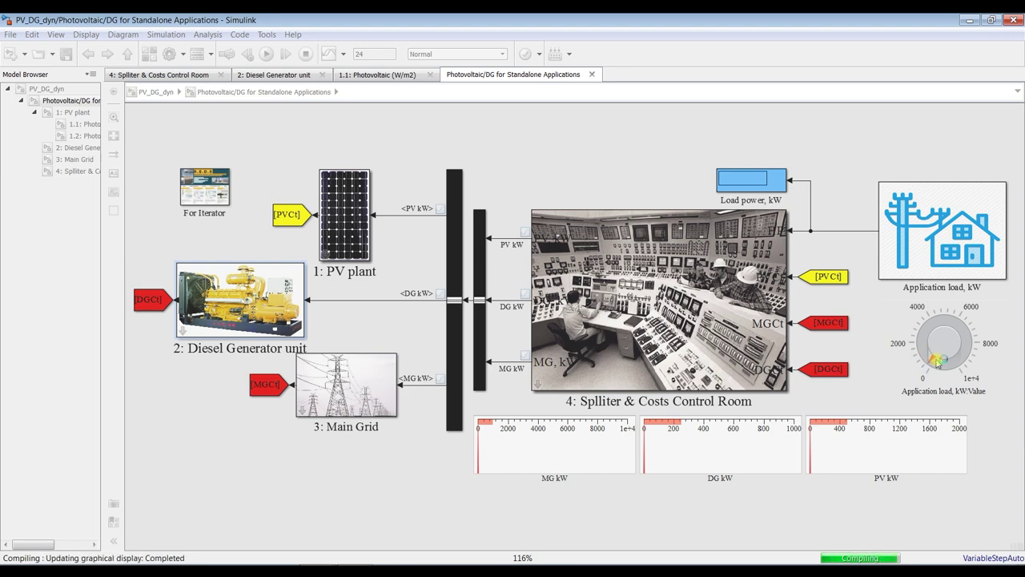
Step: Raise the application load knob in stages during the run, through about 240 and 1100 kW to about 2140 kW
left_click_drag(935, 362, 929, 355)
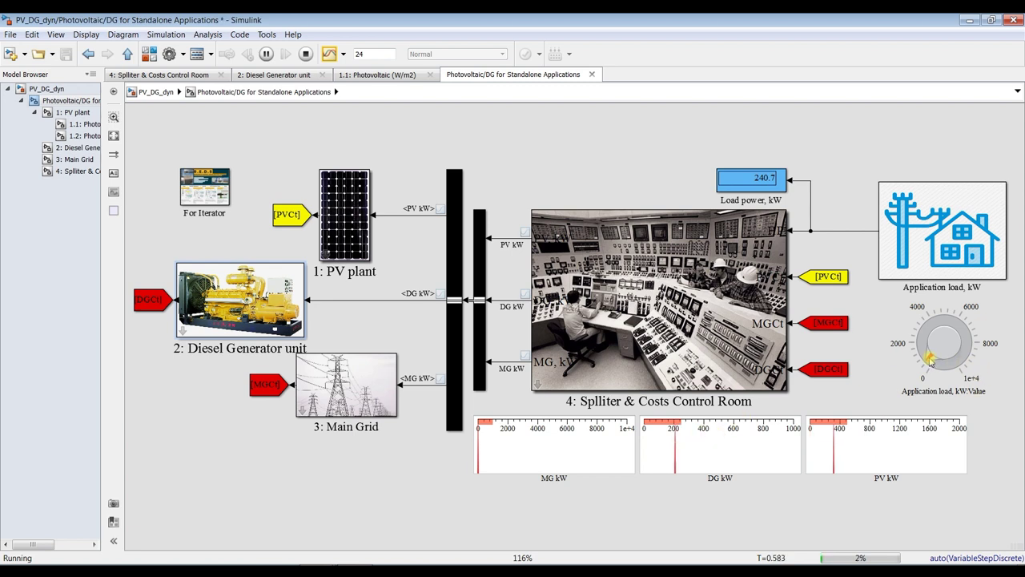
left_click_drag(929, 357, 925, 355)
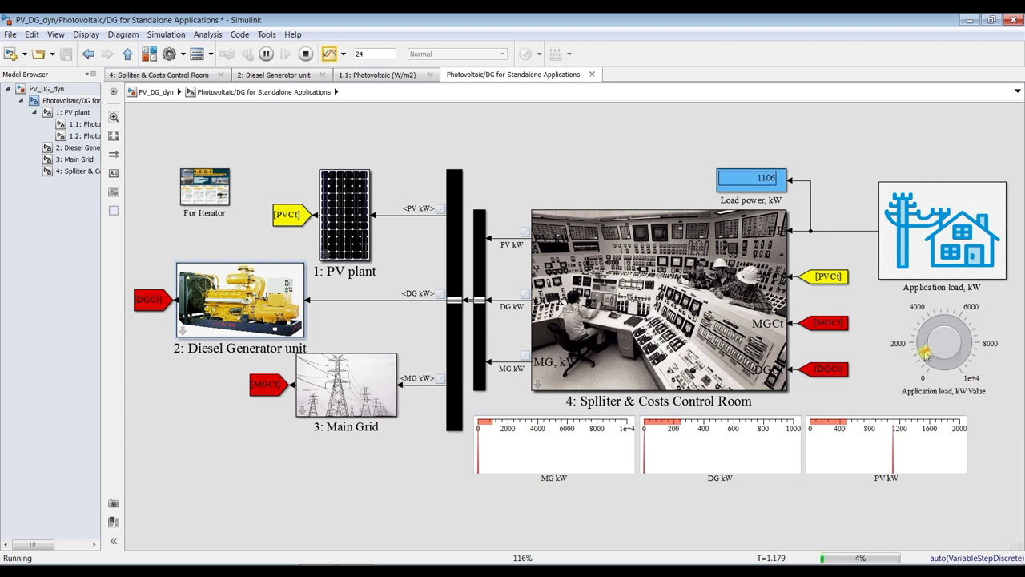
left_click_drag(925, 355, 924, 343)
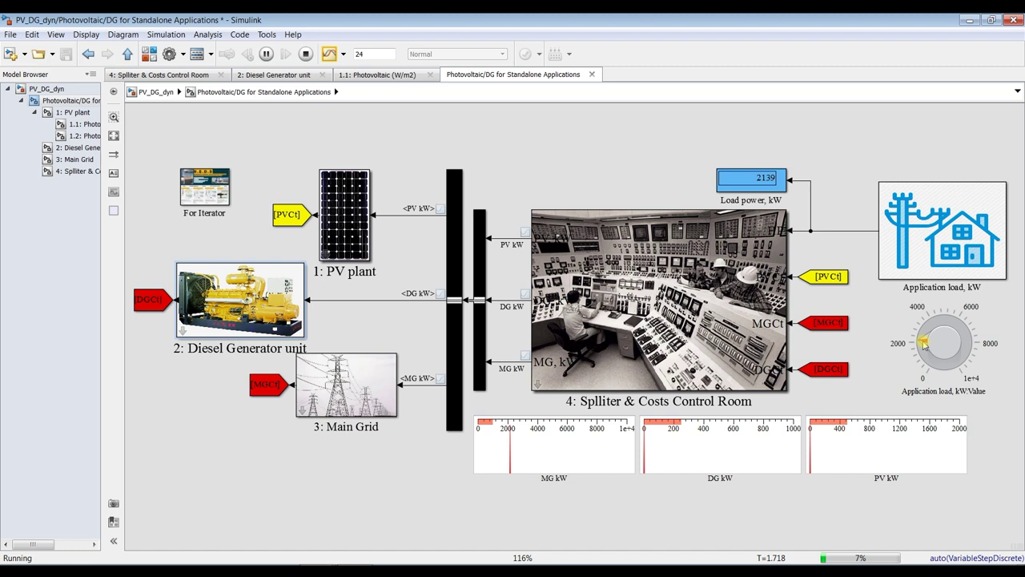
Step: Lower the application load in stages to about 1785, 940 and 187.5 kW, and stop the simulation
mouse_move(924, 341)
left_mouse_down()
mouse_move(946, 323)
mouse_move(931, 325)
mouse_move(926, 345)
left_mouse_up()
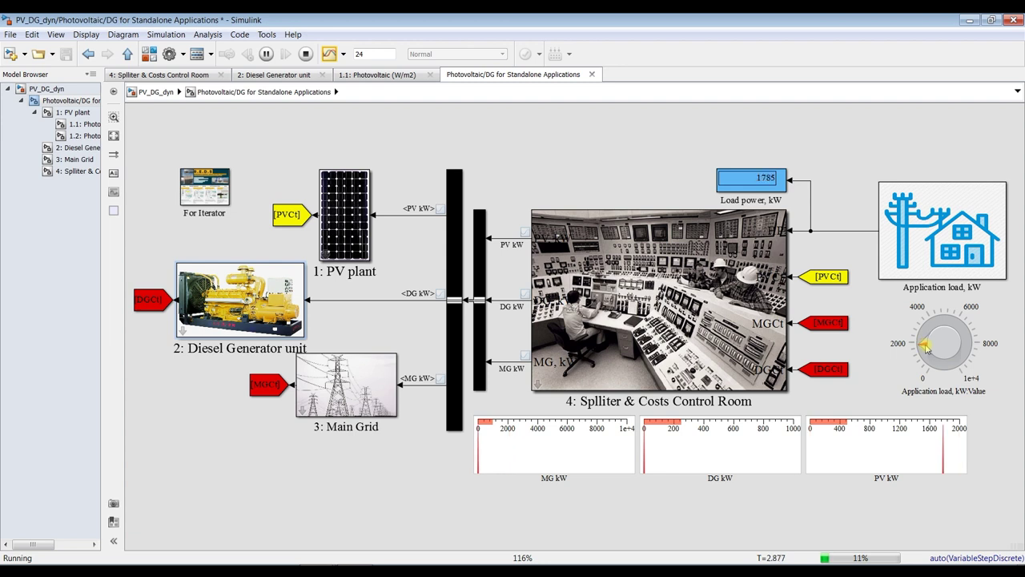
left_click_drag(925, 346, 929, 354)
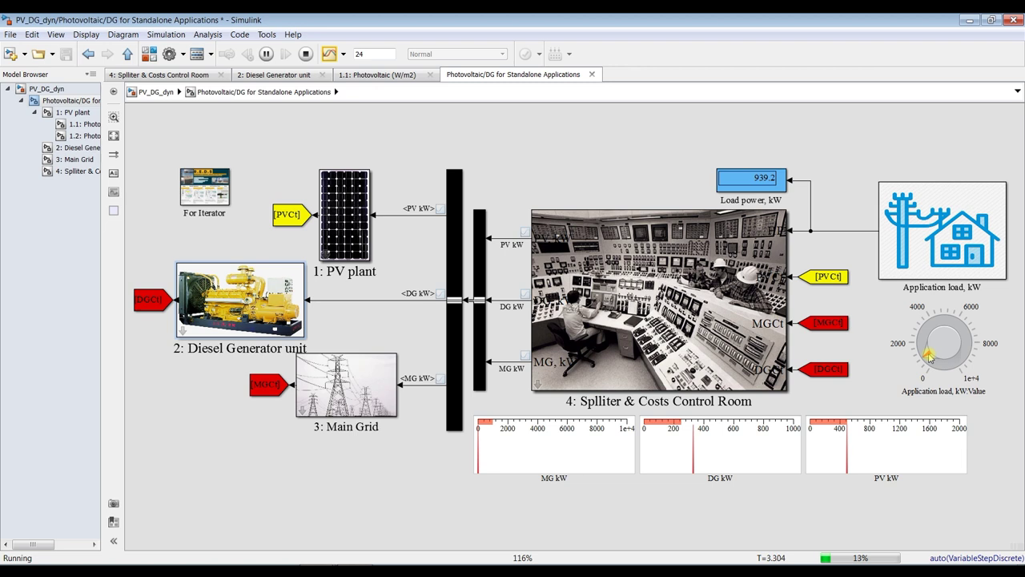
left_click_drag(929, 358, 933, 363)
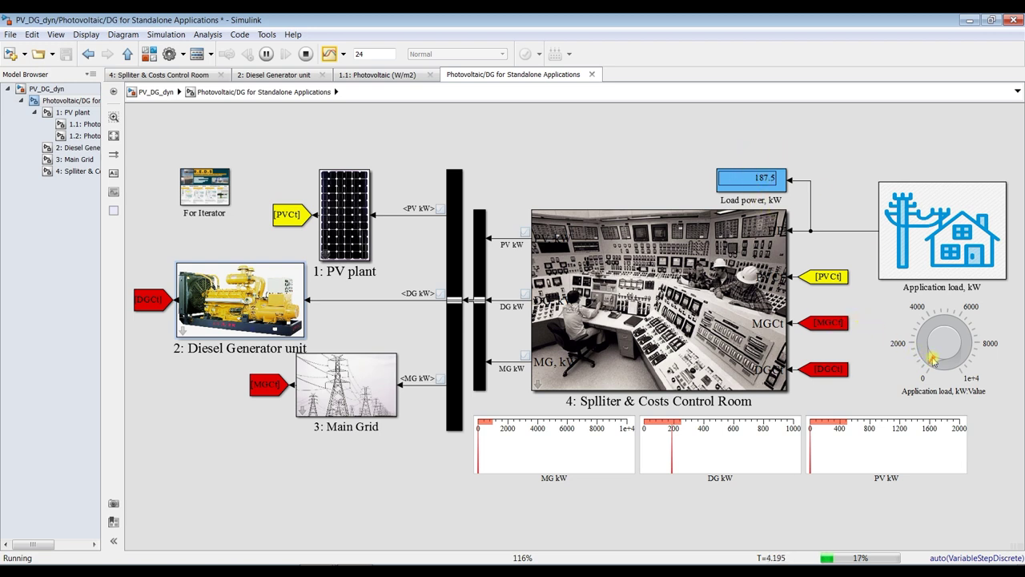
left_click(305, 55)
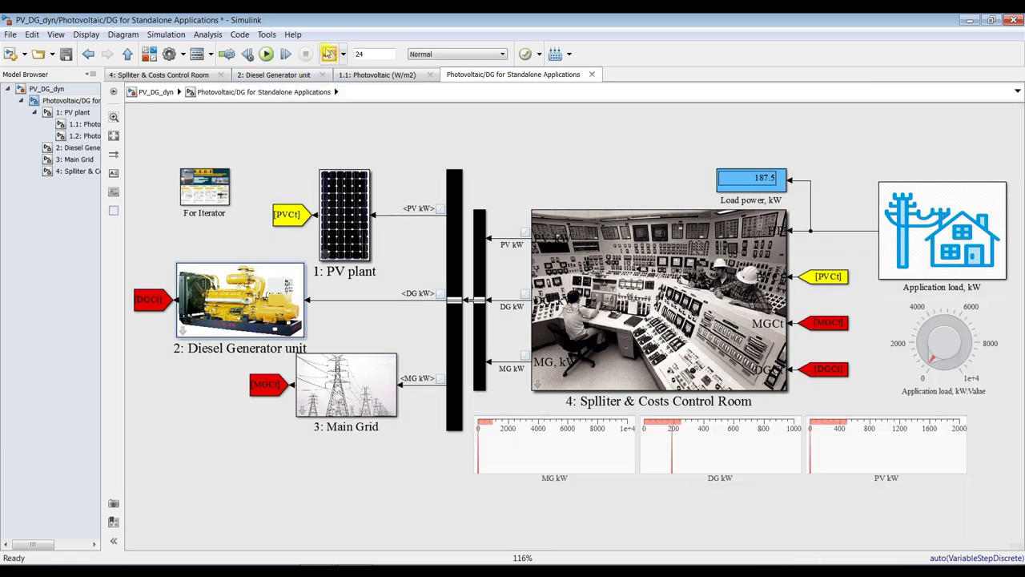
Step: Switch to the Simulation Data Inspector and plot Run 5's PV kW, DG kW and MG kW together in the second-row, third-column subplot
left_click(327, 53)
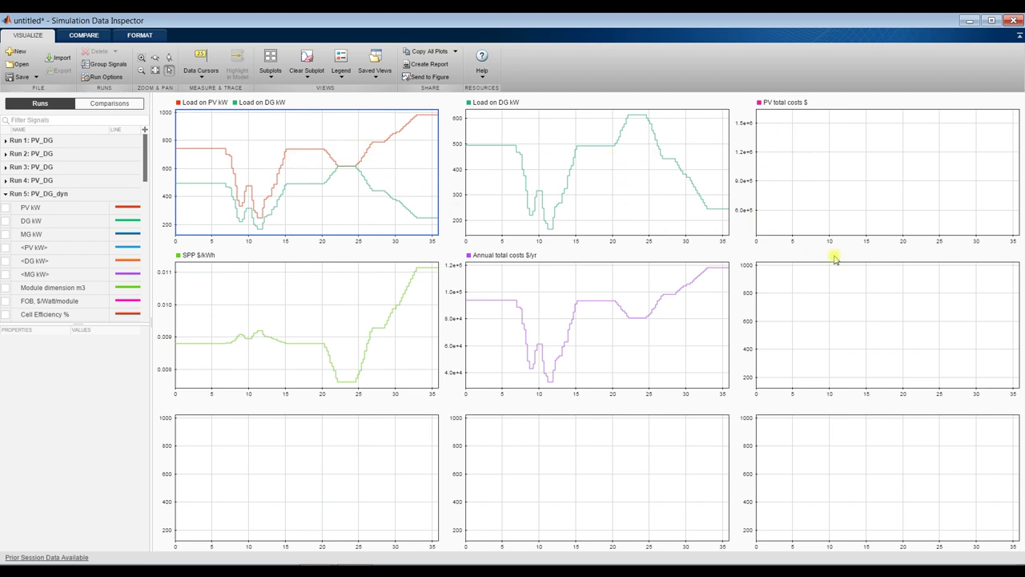
left_click(854, 152)
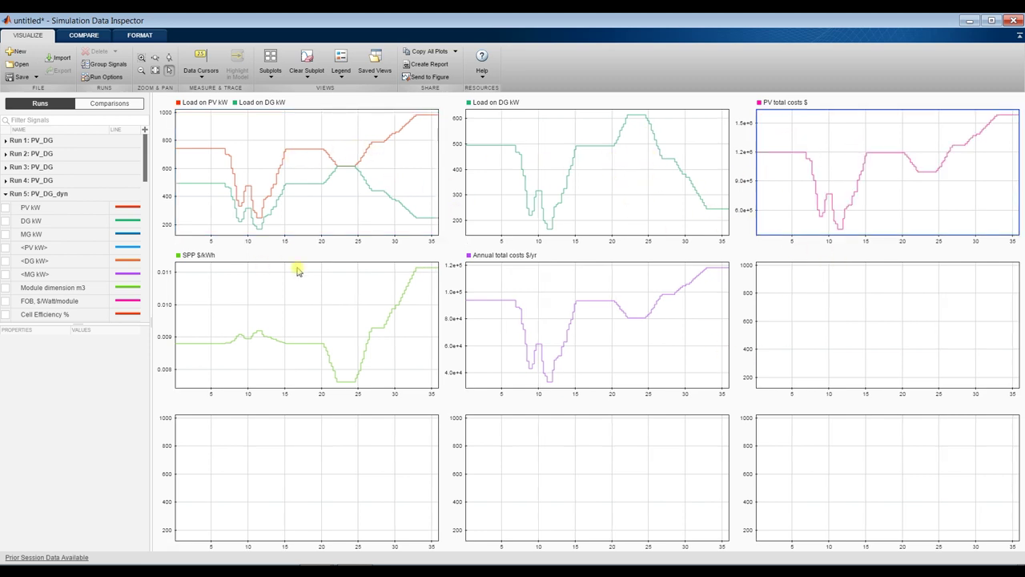
left_click(858, 304)
left_click_drag(96, 323, 94, 505)
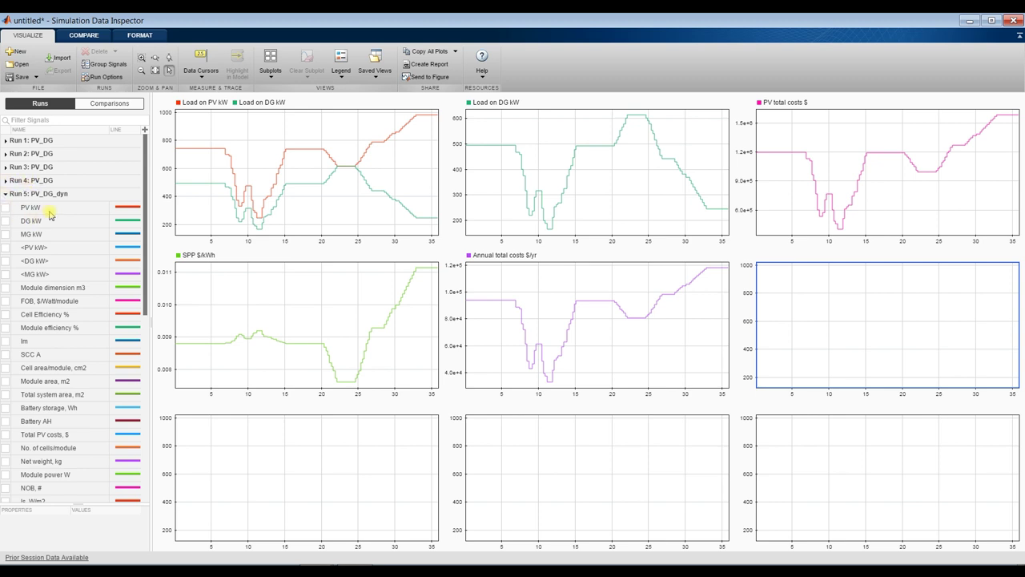
left_click(6, 208)
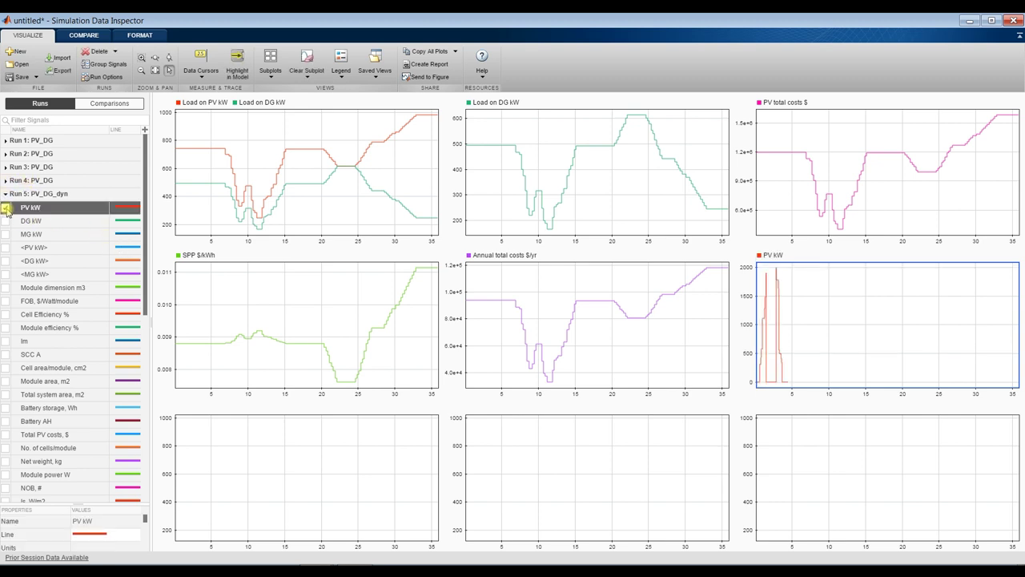
left_click(7, 221)
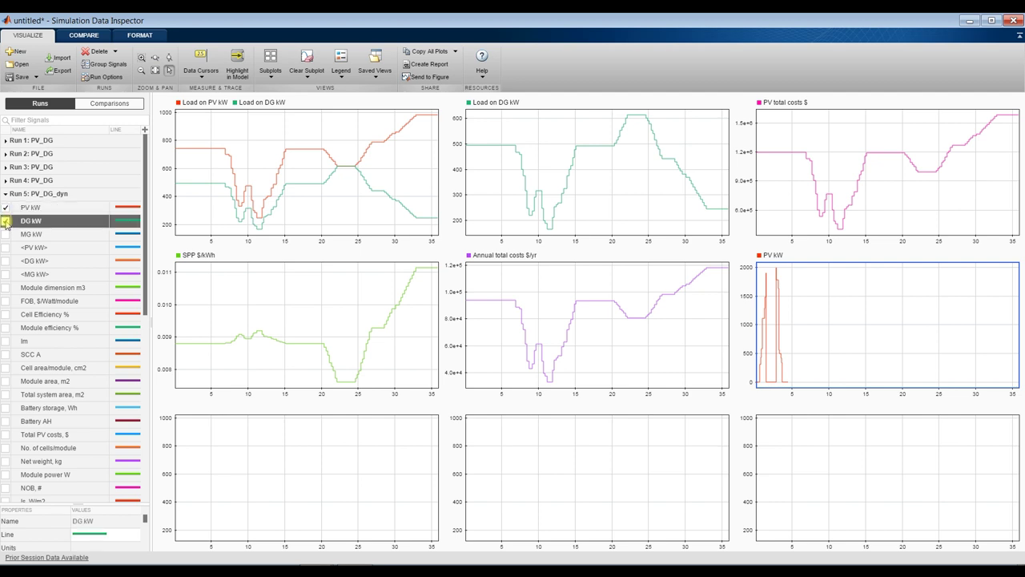
left_click(7, 234)
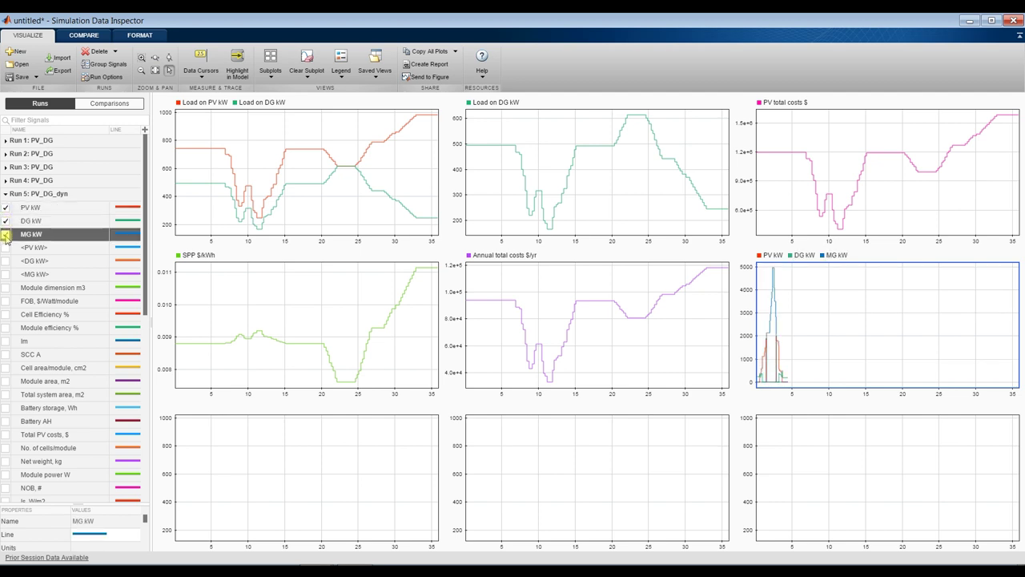
left_click(319, 474)
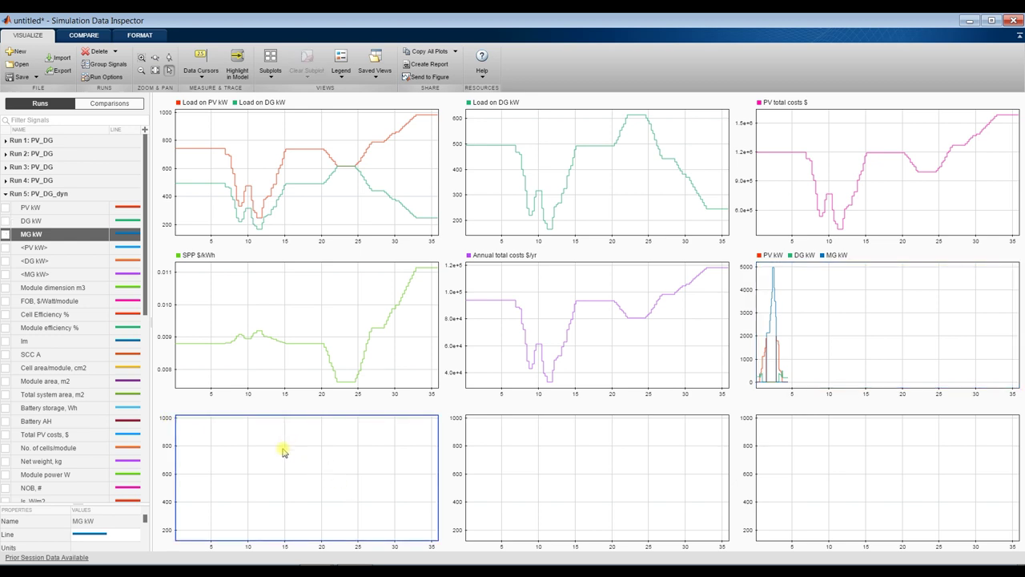
left_click(6, 208)
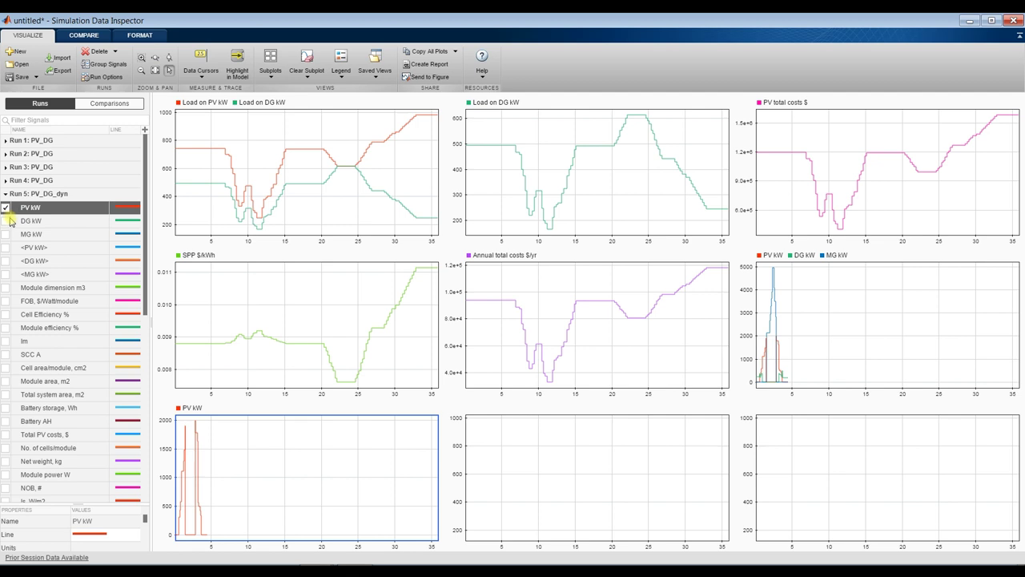
left_click(6, 207)
left_click(855, 318)
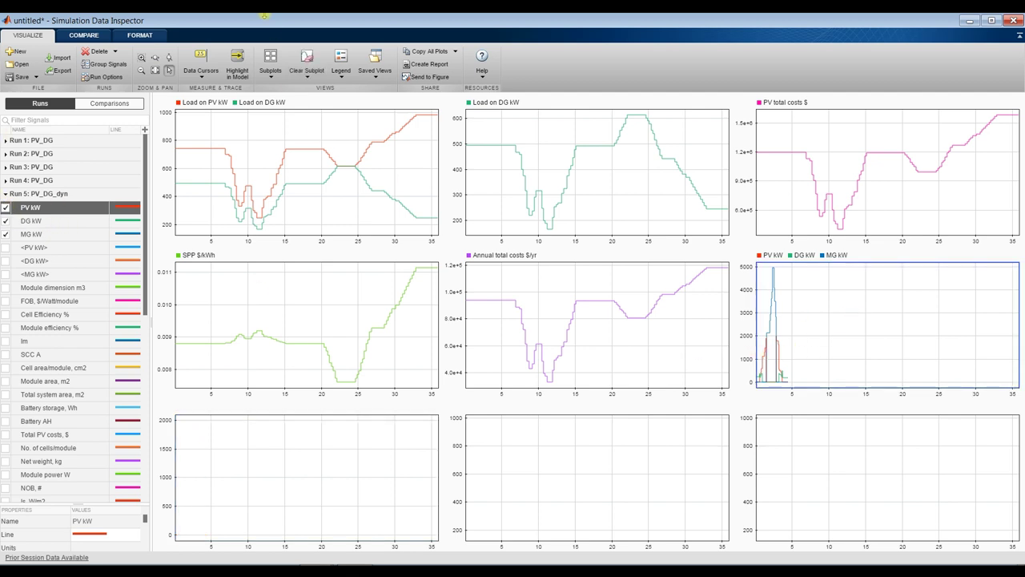
Step: Set the y-axis limits of the PV, DG and MG power subplot to 0 and 6000
left_click(140, 34)
left_click(160, 57)
type("0")
left_click(160, 69)
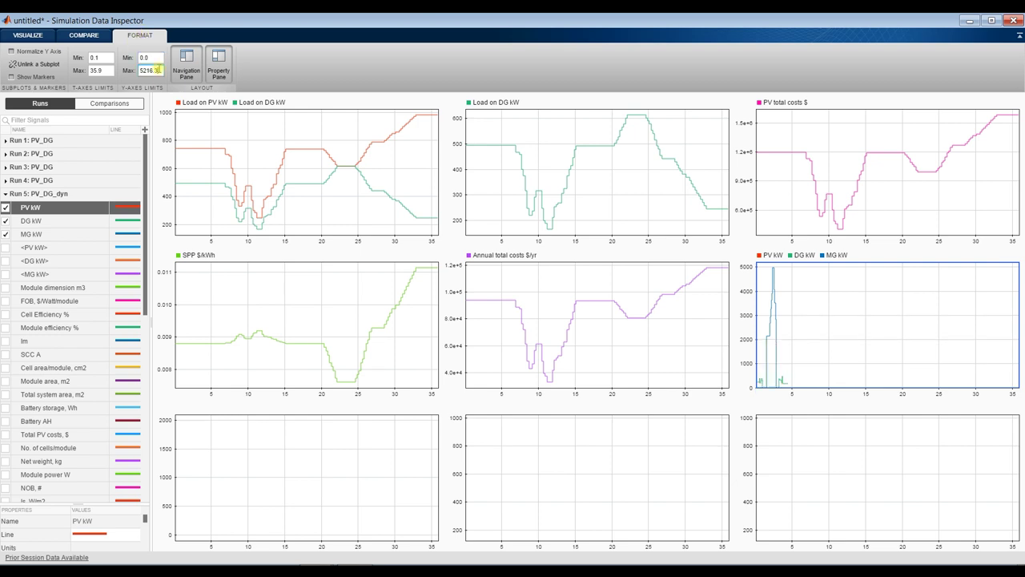
type("7")
left_click_drag(152, 70, 131, 72)
type("6000")
left_click(152, 56)
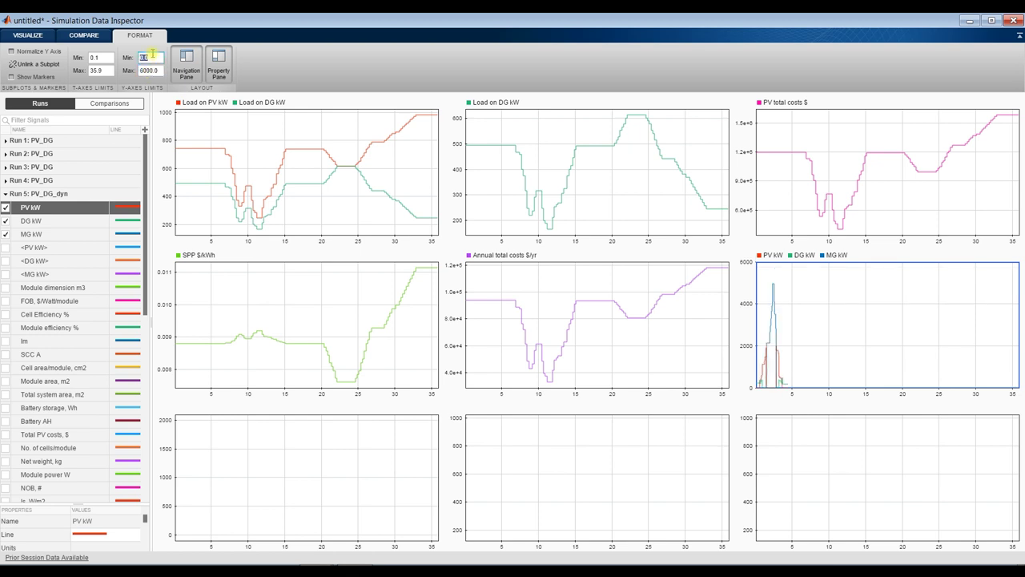
Step: Set the time axis maximum to 6 for the linked subplots
left_click(106, 57)
left_click(106, 70)
type("6")
left_click(103, 58)
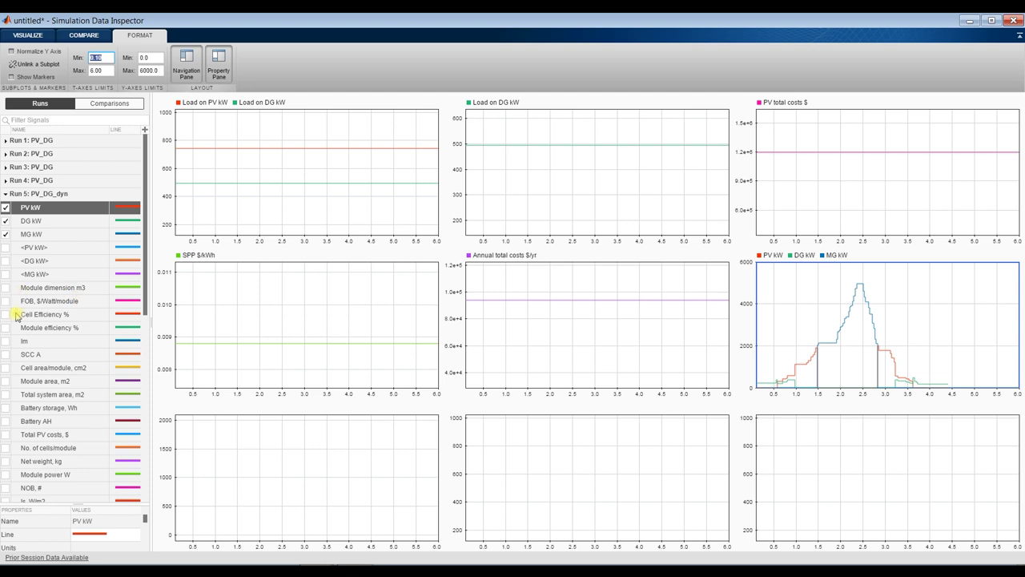
Step: Plot Run 5's Effip %, Cdiesel $ and Indicated power kW in the first, second and third subplots of the third row, respectively
scroll(72, 370, "down", 10)
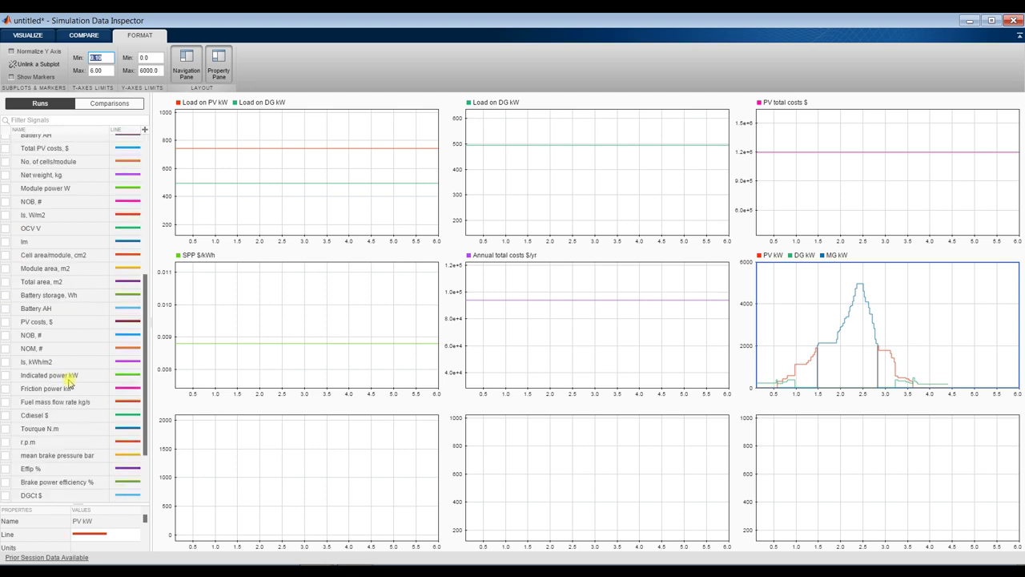
left_click(240, 480)
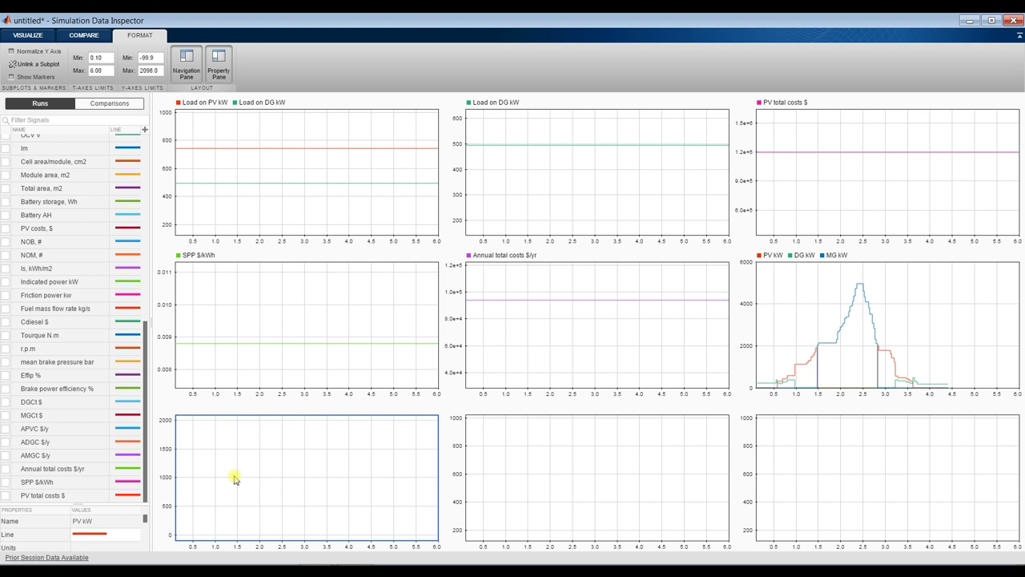
left_click(4, 376)
left_click(543, 482)
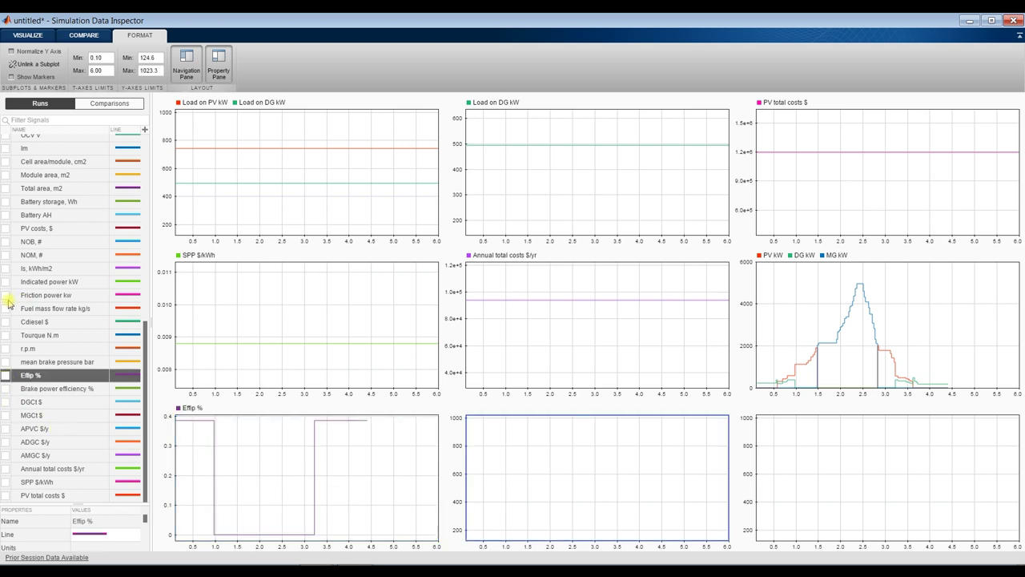
left_click(6, 322)
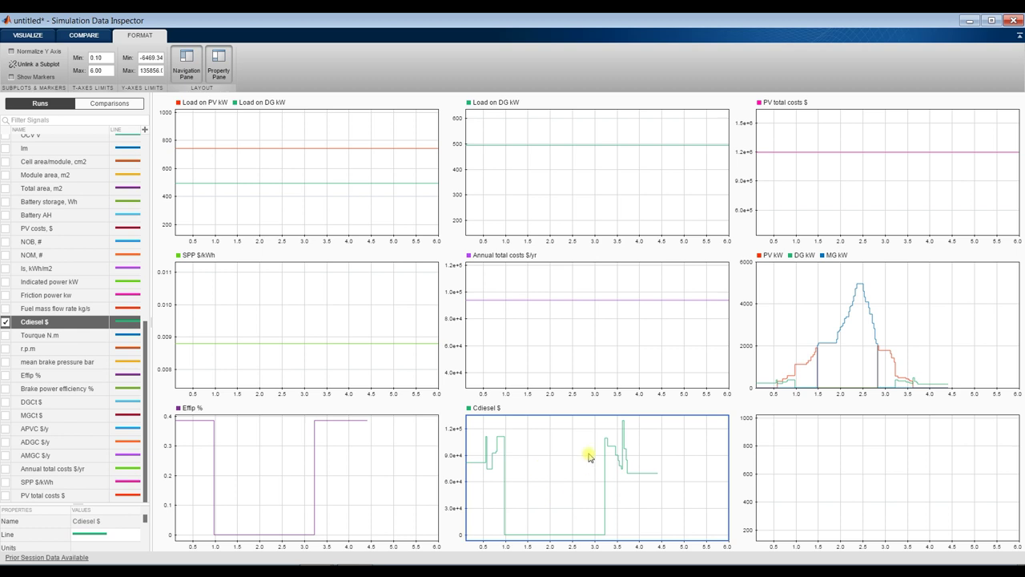
left_click(870, 478)
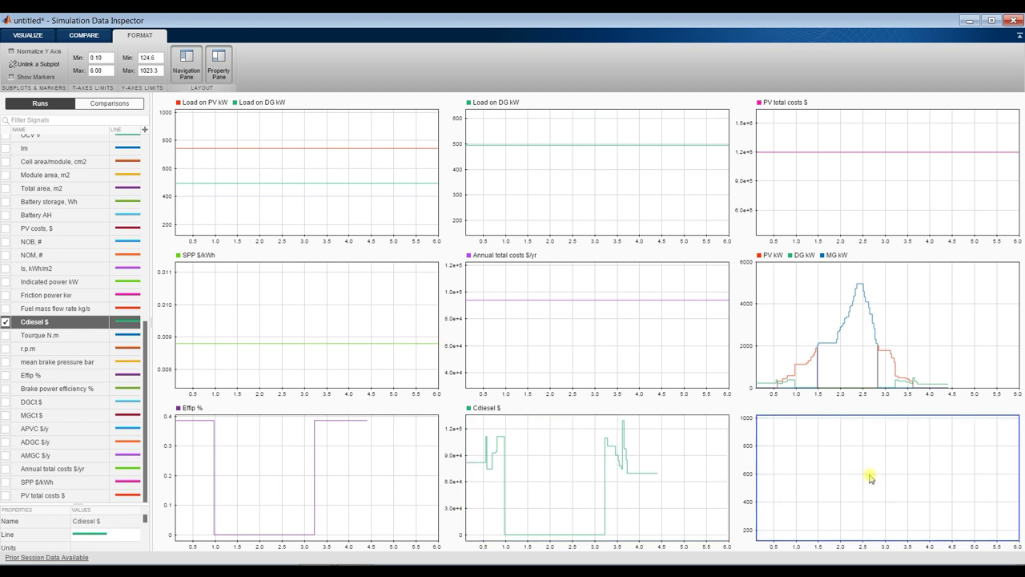
left_click(6, 282)
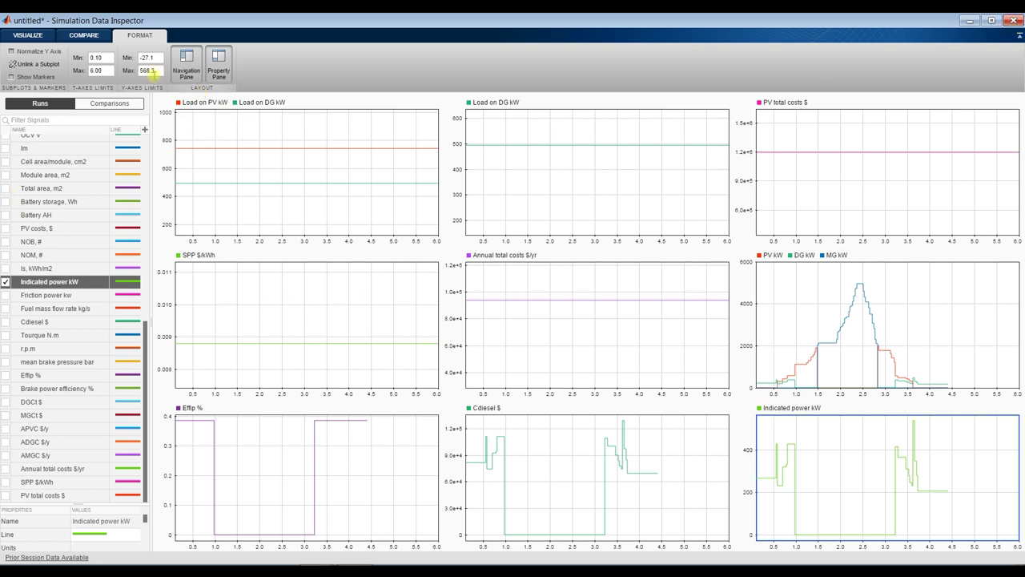
Step: Change the subplot layout to two rows by two columns and send the plots to a figure
left_click(29, 38)
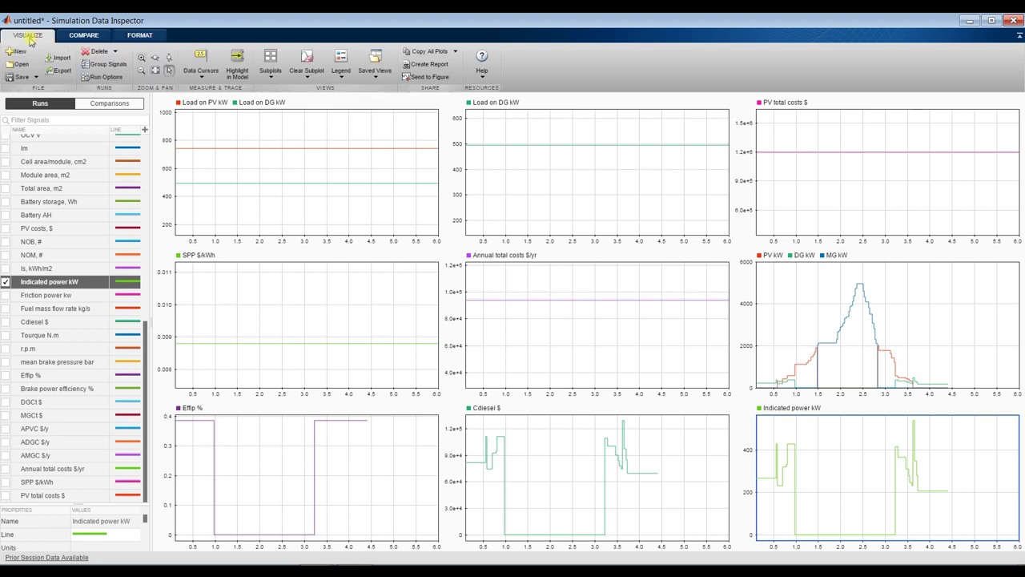
left_click(270, 76)
left_click(281, 107)
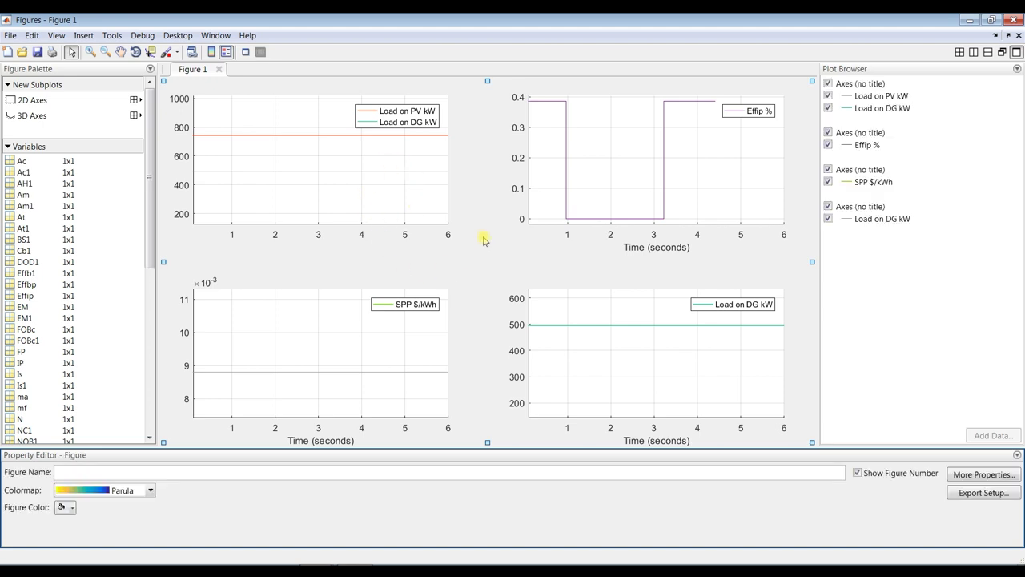
Step: Set the line width of the Load on DG kW curve to 4.0 in the axes it shares with Load on PV kW
left_click(338, 171)
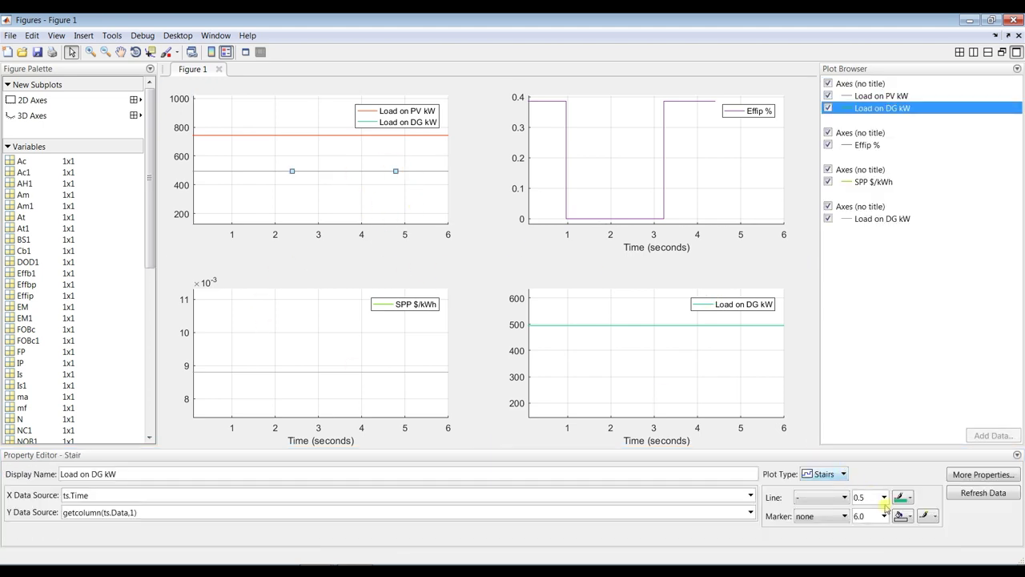
left_click(884, 496)
left_click(863, 393)
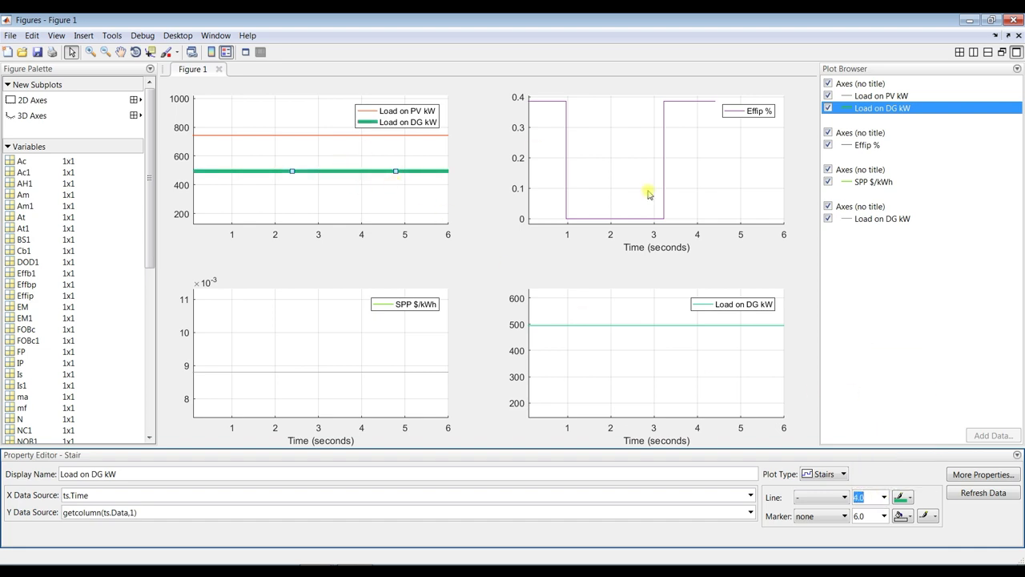
Step: Close the figure and the Simulation Data Inspector, and return to the application load knob in the Simulink model
left_click(1013, 21)
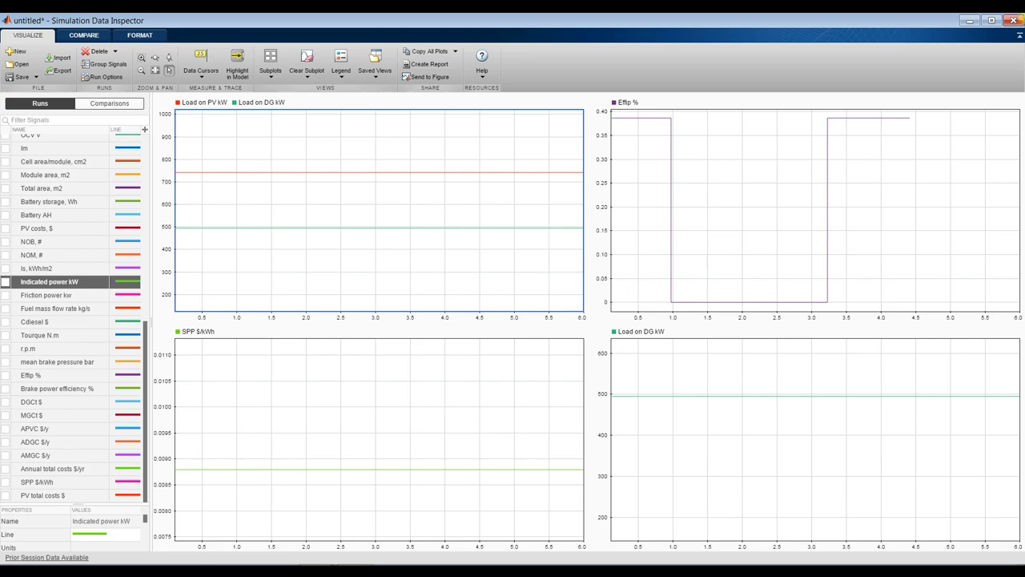
left_click(1014, 20)
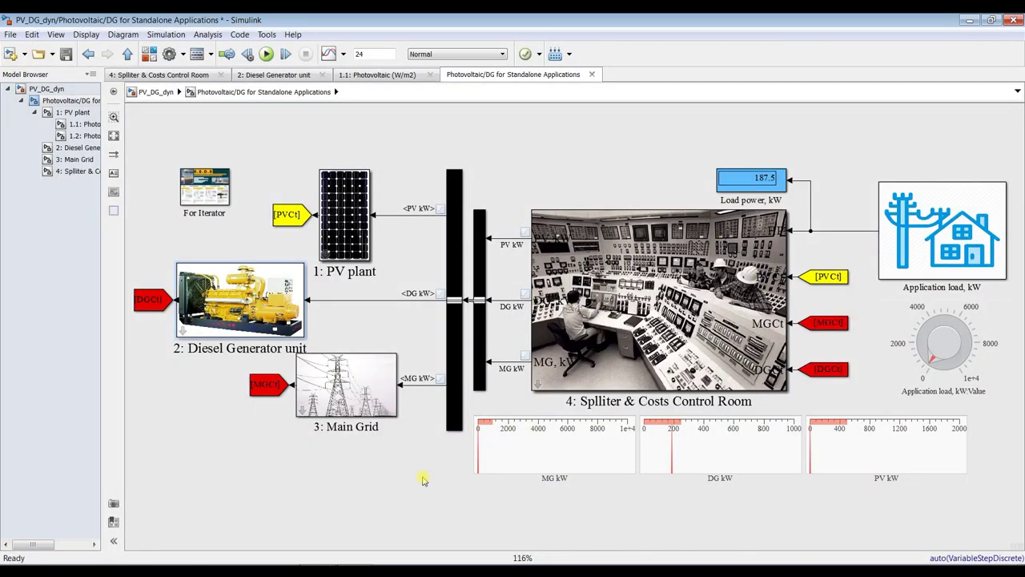
left_click(332, 553)
left_click(911, 364)
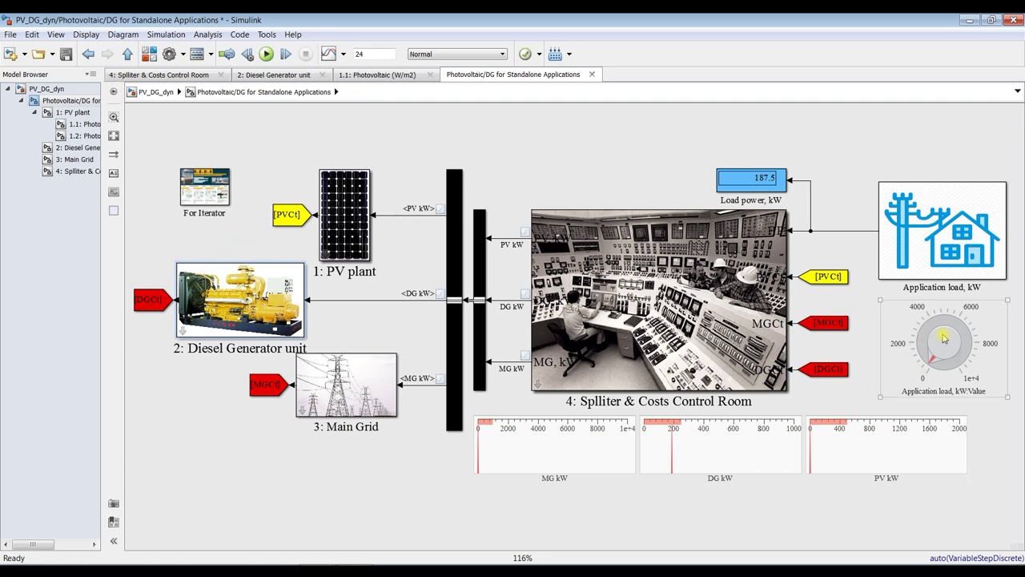
Step: Review the upper, mid and lower limit conditions in the Splitter & Costs Control Room parameters and close the dialog
double_click(656, 278)
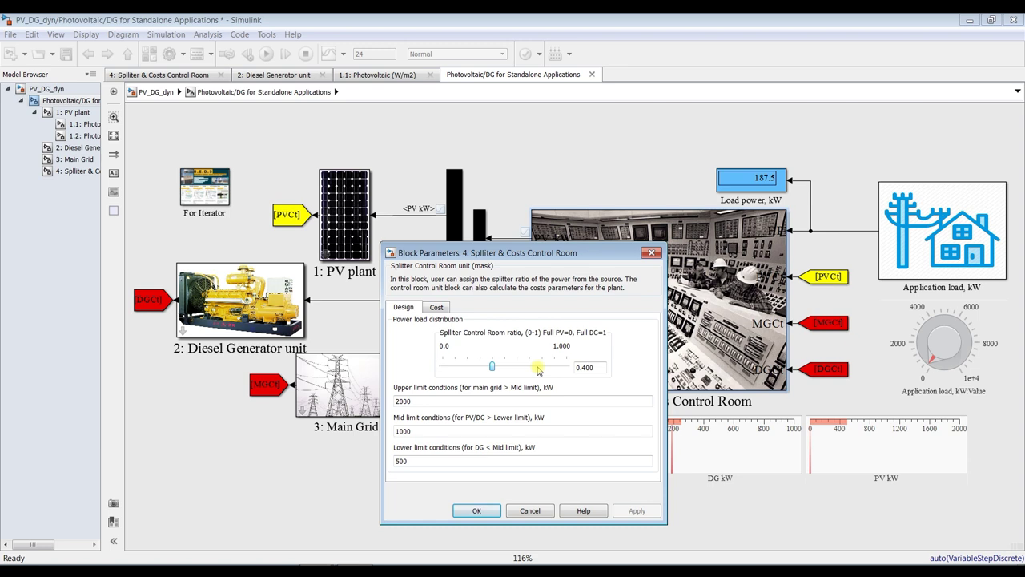
double_click(427, 403)
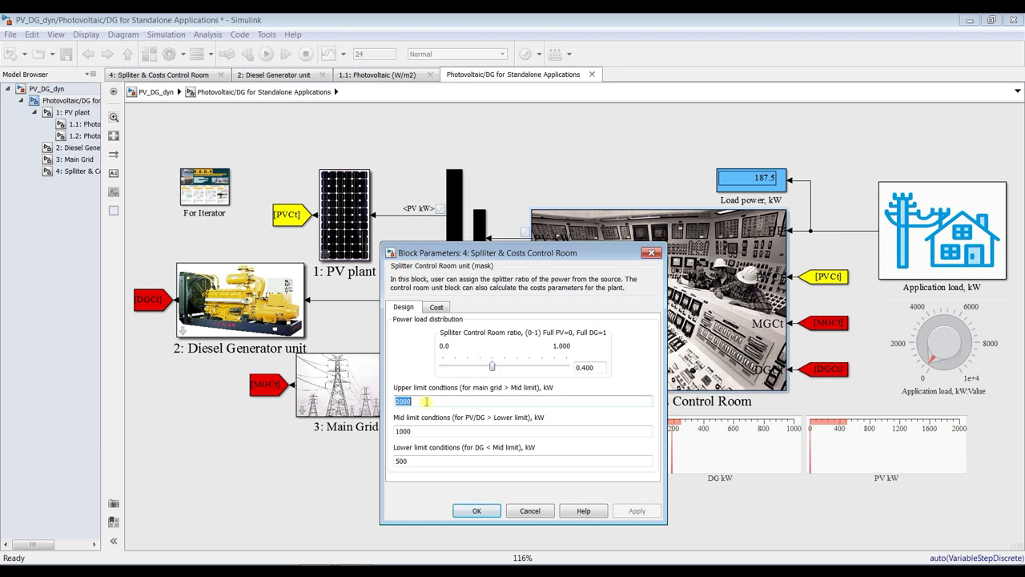
double_click(415, 430)
double_click(427, 462)
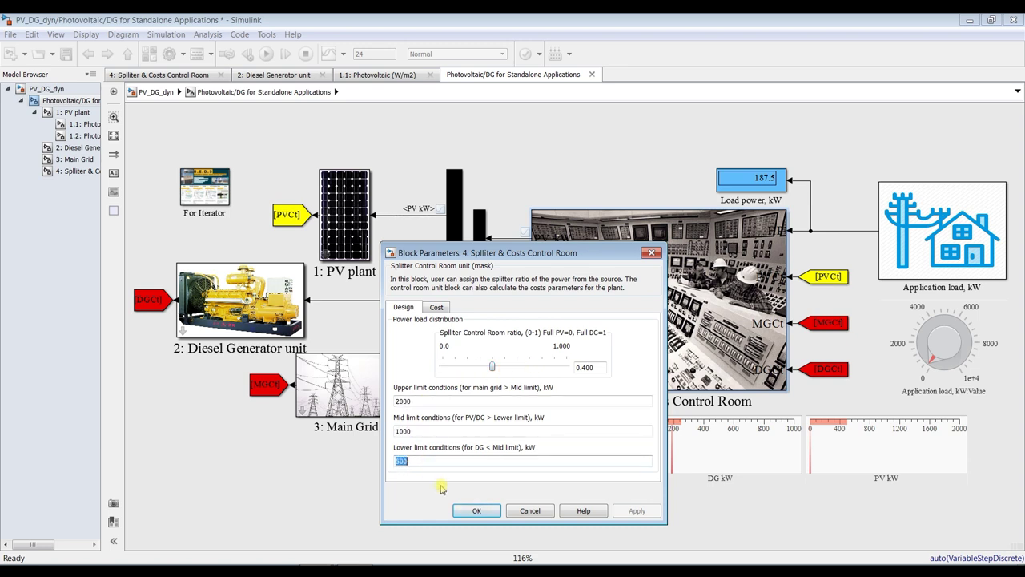
left_click(477, 511)
Step: Open the Splitter & Costs Control Room subsystem and examine the annual cost and specific power price displays
left_click(79, 171)
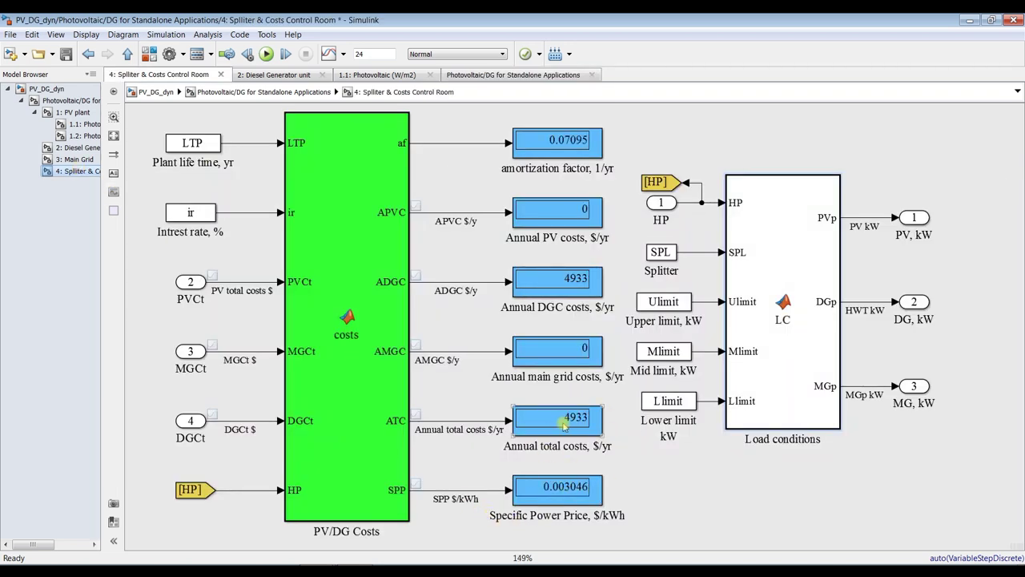
scroll(565, 359, "up", 3)
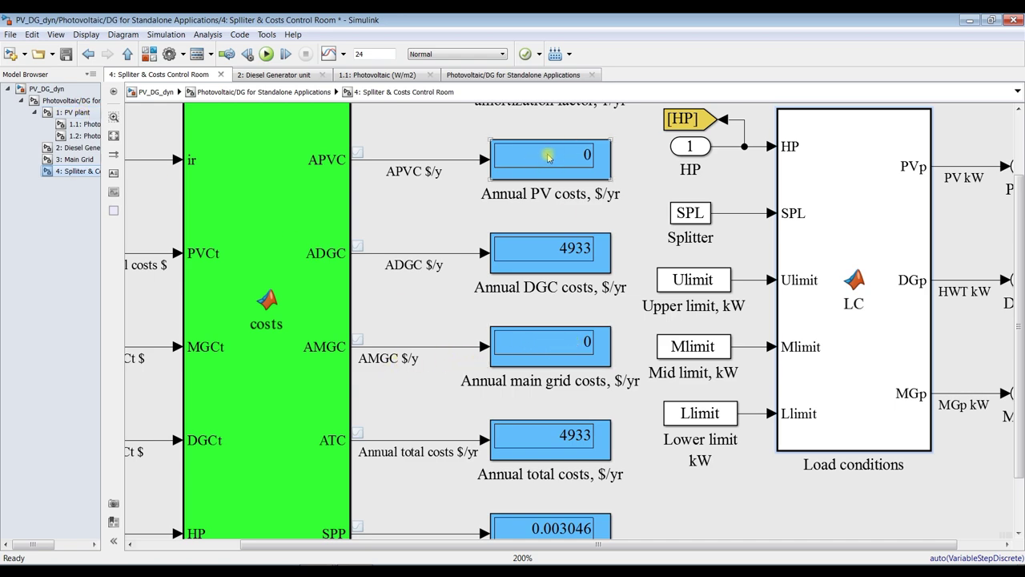
scroll(529, 323, "down", 2)
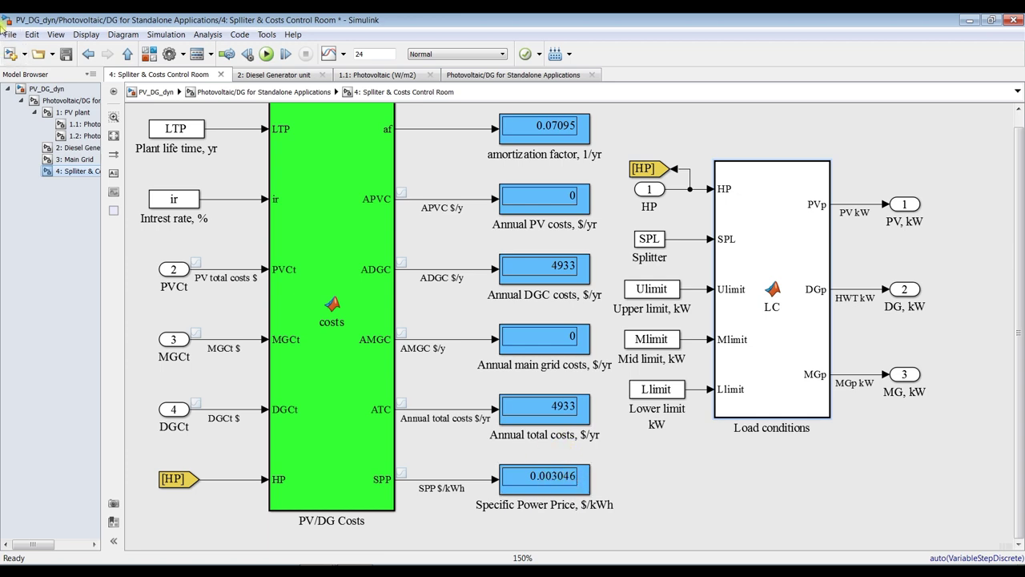
Step: Return to the top level of the PV_DG_dyn model, collapsing the PV plant branch in the model hierarchy
left_click(69, 100)
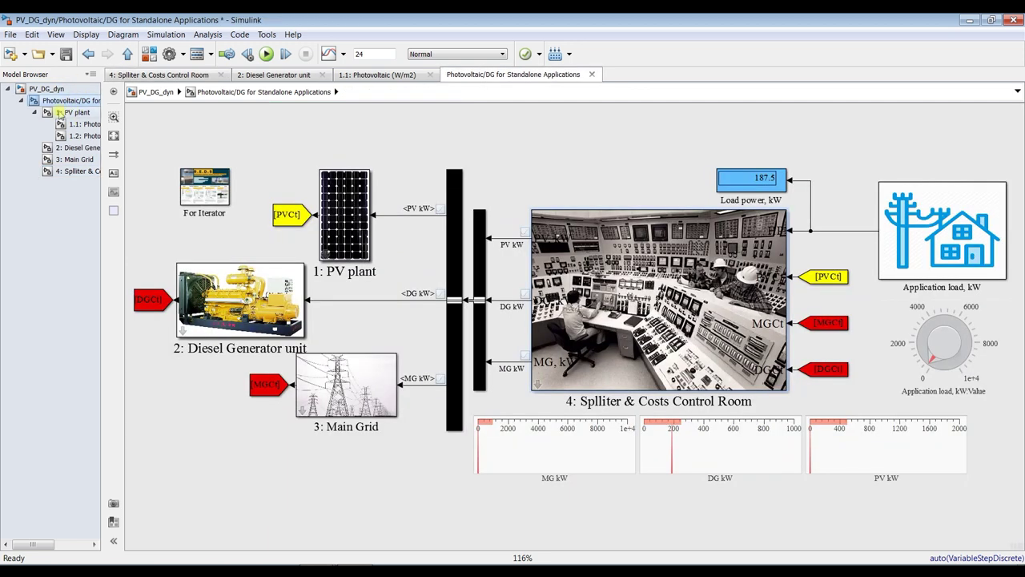
left_click(35, 114)
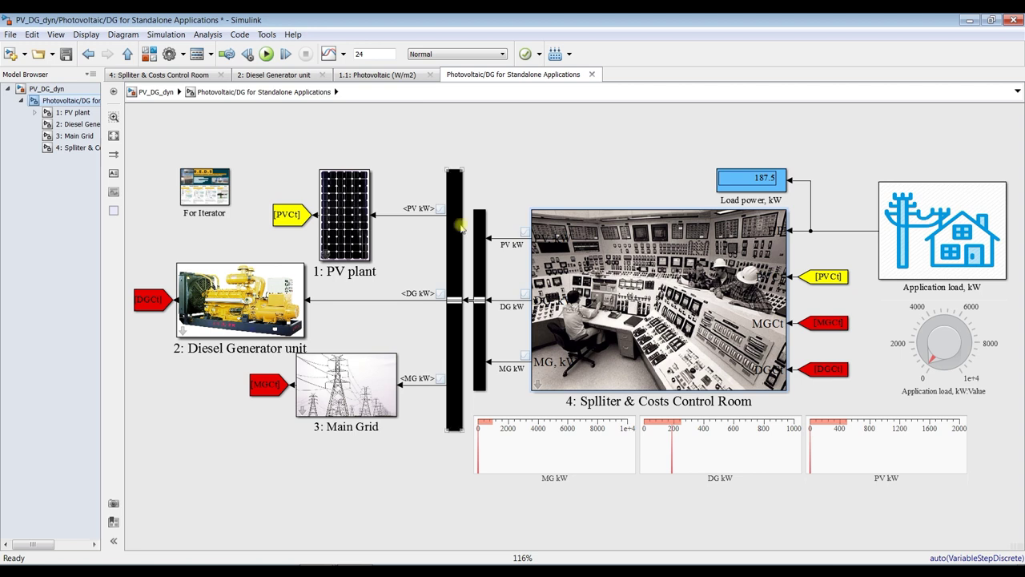
left_click(46, 90)
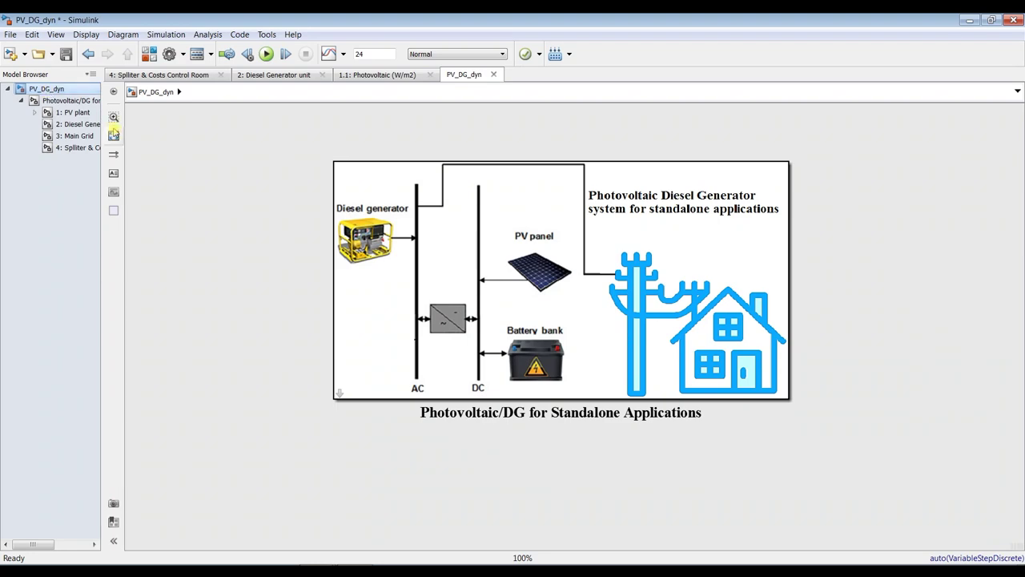